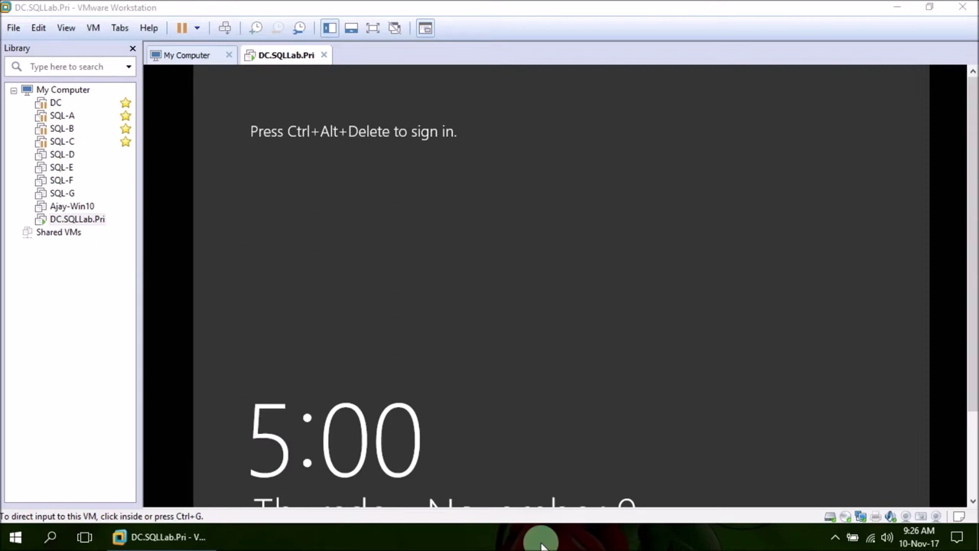
# - Sign in to DC.SQLLab.Pri as Administrator using Ctrl+Alt+Insert and the account password
pyautogui.click(389, 141)
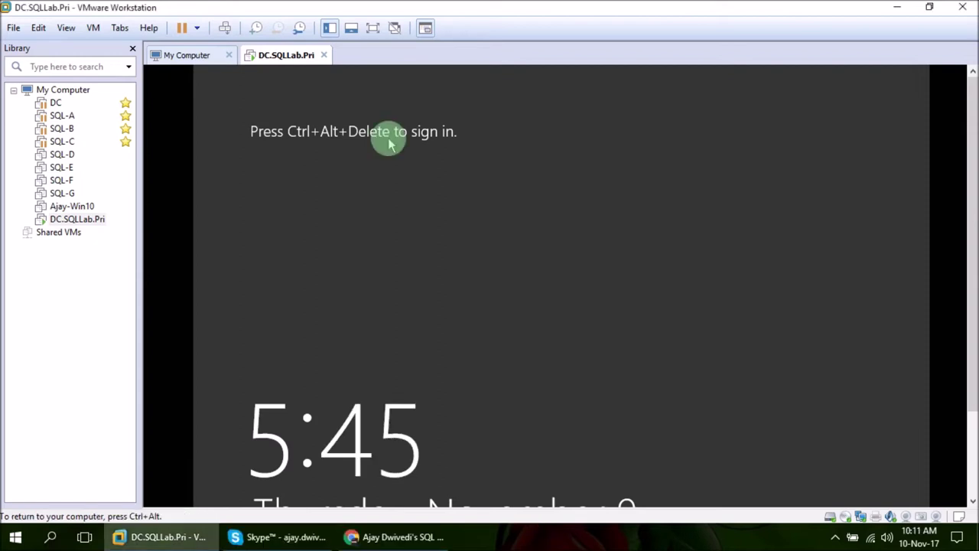
pyautogui.press('ctrl+alt+Insert')
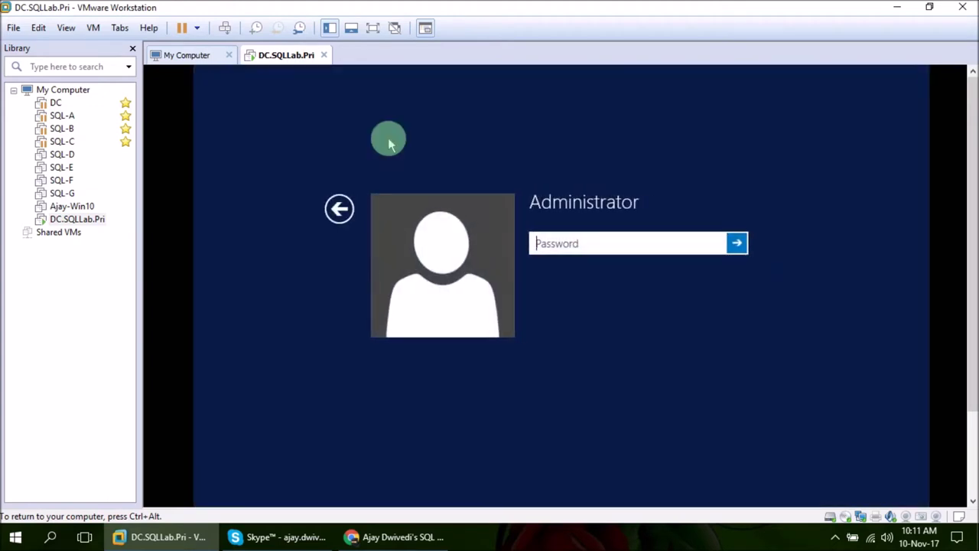
pyautogui.write('••••••••')
pyautogui.press('Return')
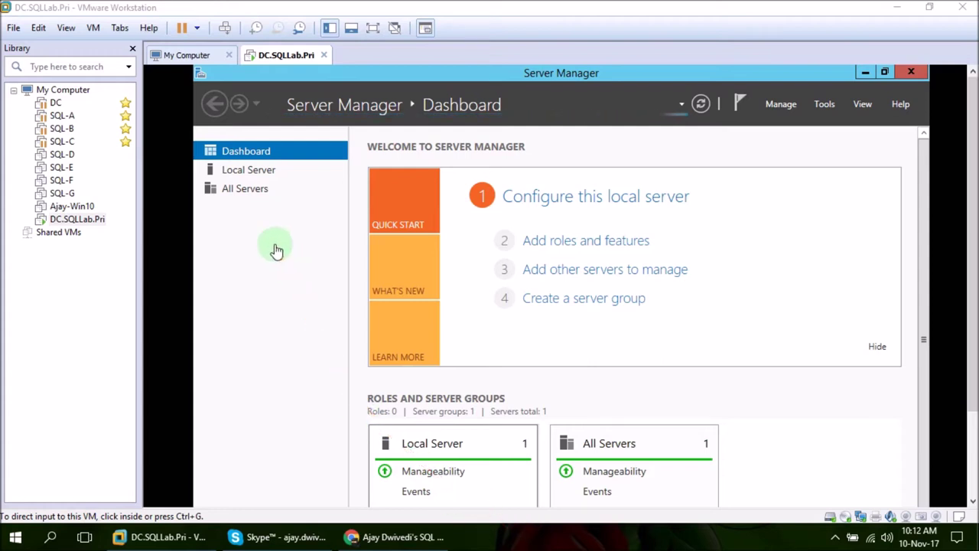
# - Minimize Server Manager to show the guest desktop and bring up the Start screen
pyautogui.click(92, 28)
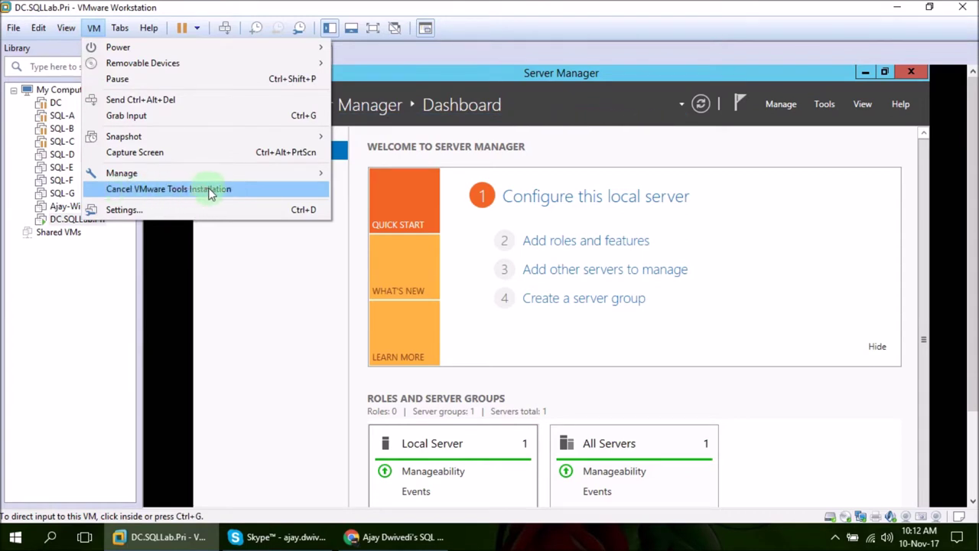
pyautogui.click(313, 350)
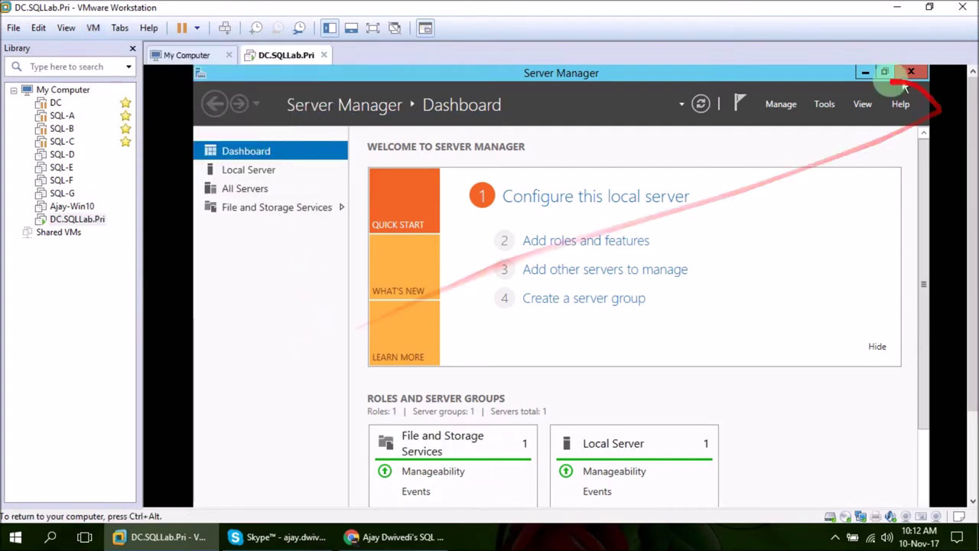
pyautogui.click(864, 74)
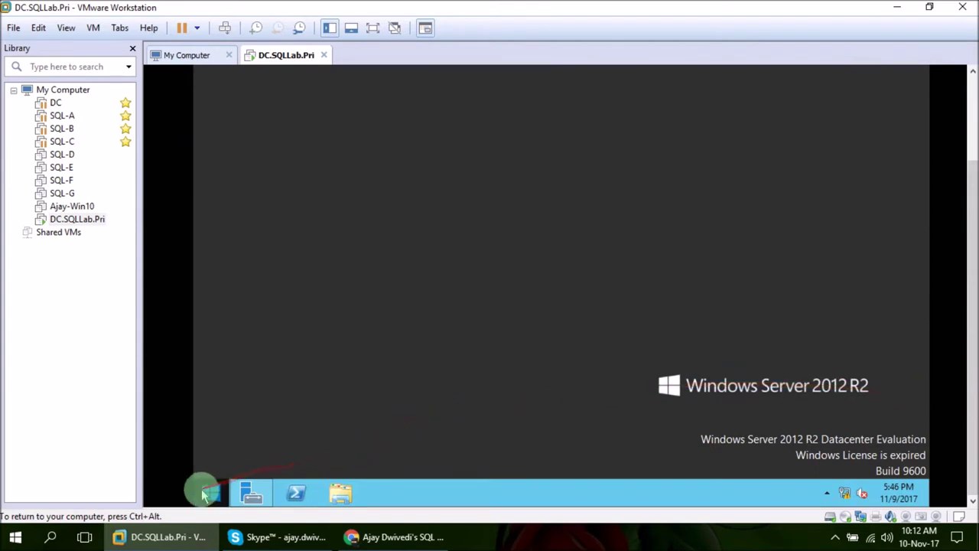
pyautogui.click(205, 494)
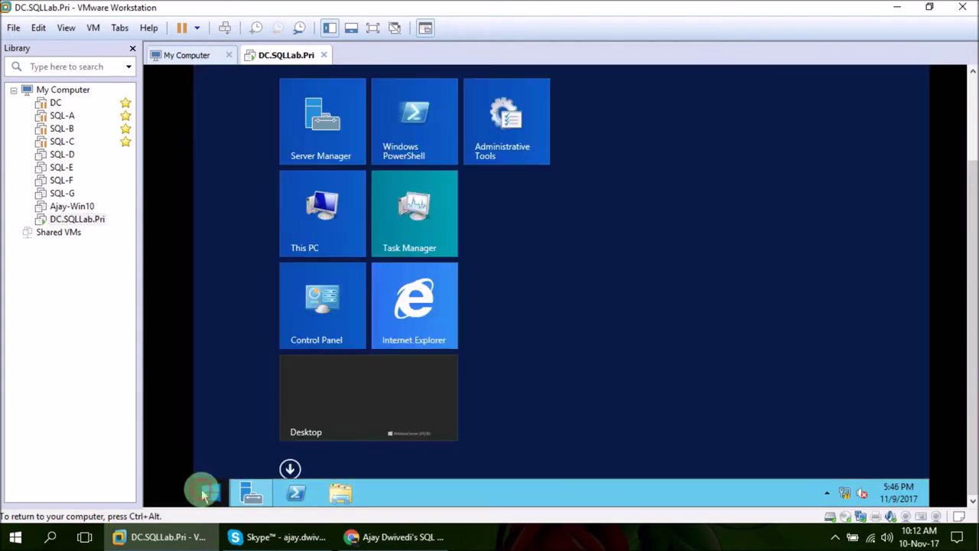
# - Run setup64 from the VMware Tools DVD Drive (D:) in This PC
pyautogui.click(339, 182)
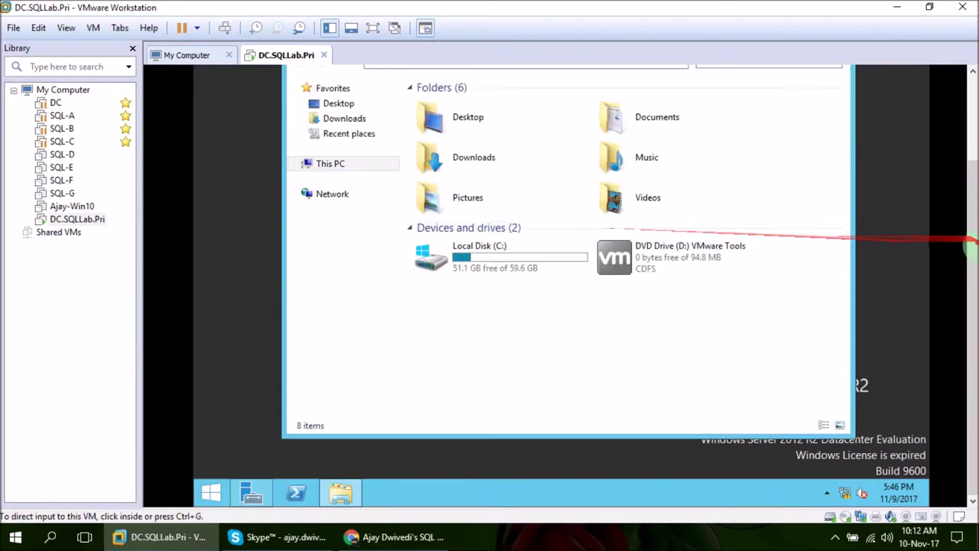
pyautogui.doubleClick(692, 258)
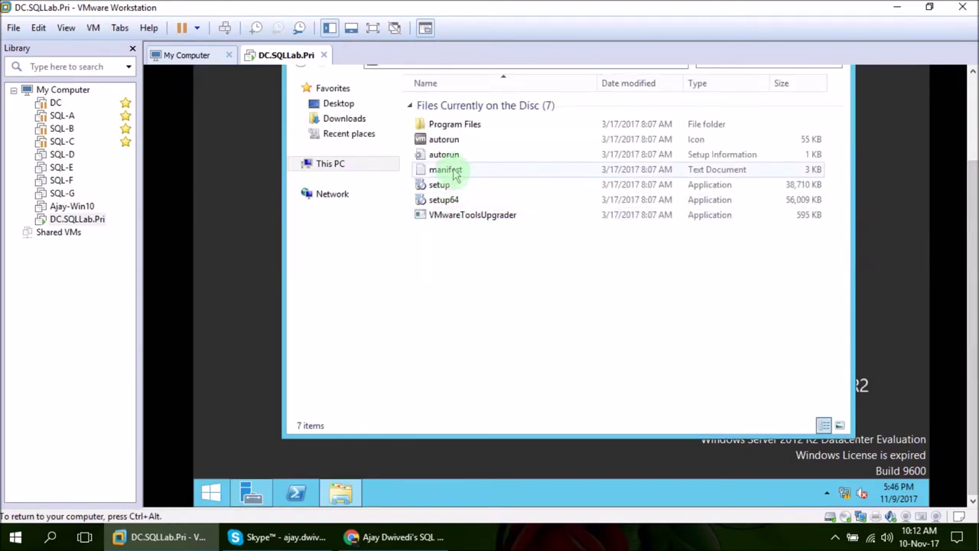
pyautogui.doubleClick(451, 199)
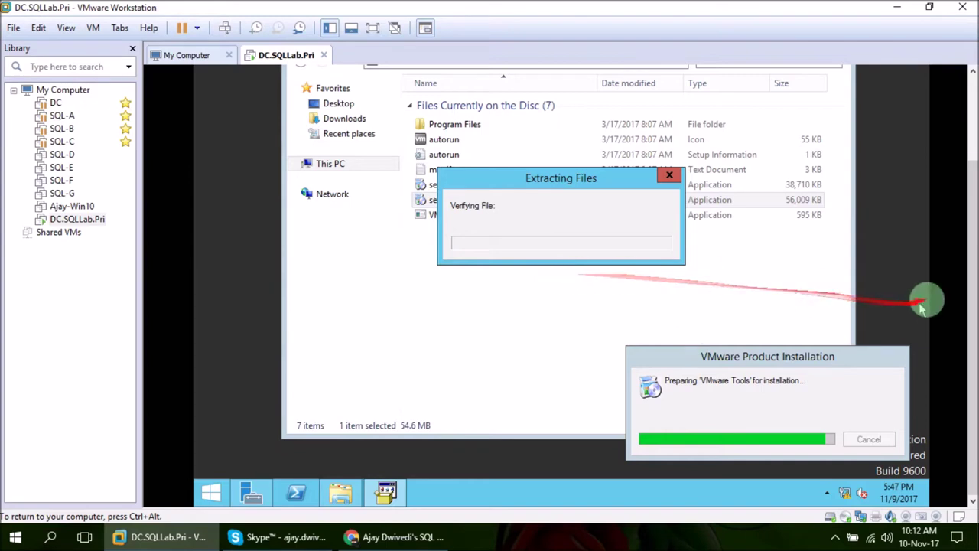
pyautogui.moveTo(970, 308); pyautogui.dragTo(969, 218)
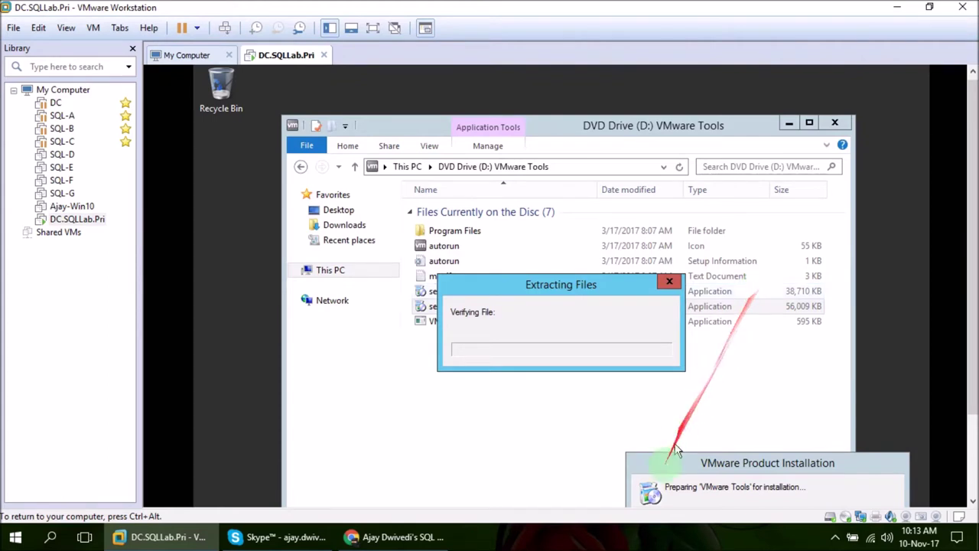
pyautogui.click(633, 542)
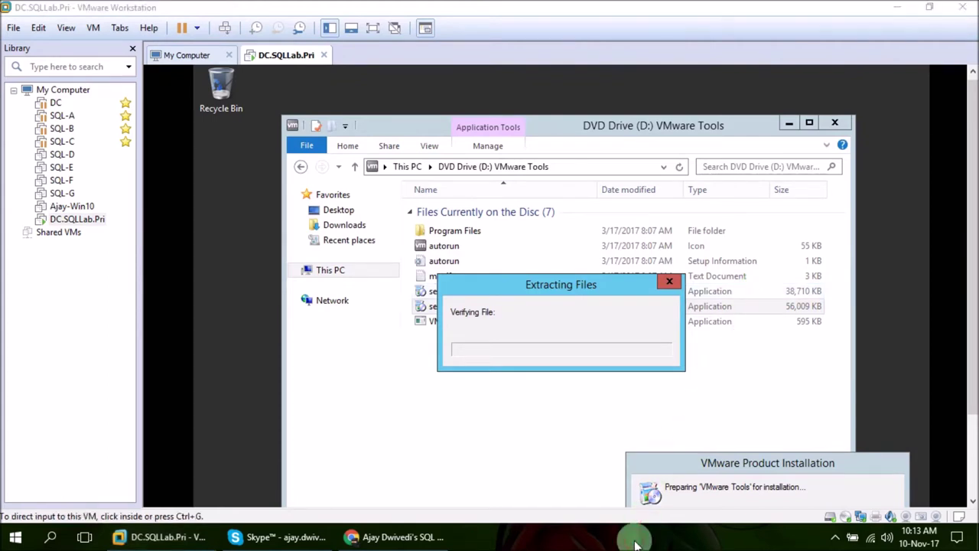
pyautogui.scroll(-3, 590, 505)
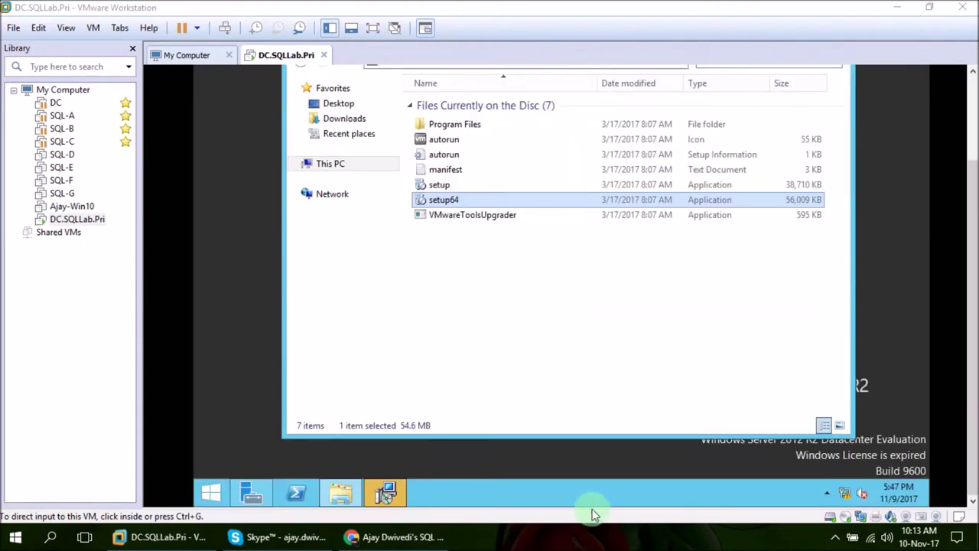
pyautogui.click(392, 490)
# - Install VMware Tools with the Complete setup type, finish, and accept the server restart
pyautogui.click(390, 491)
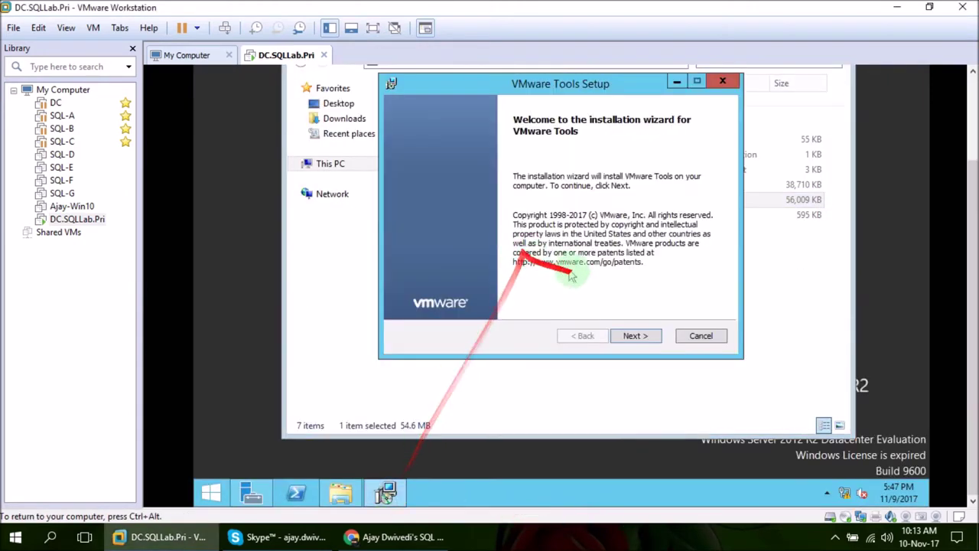
pyautogui.click(641, 338)
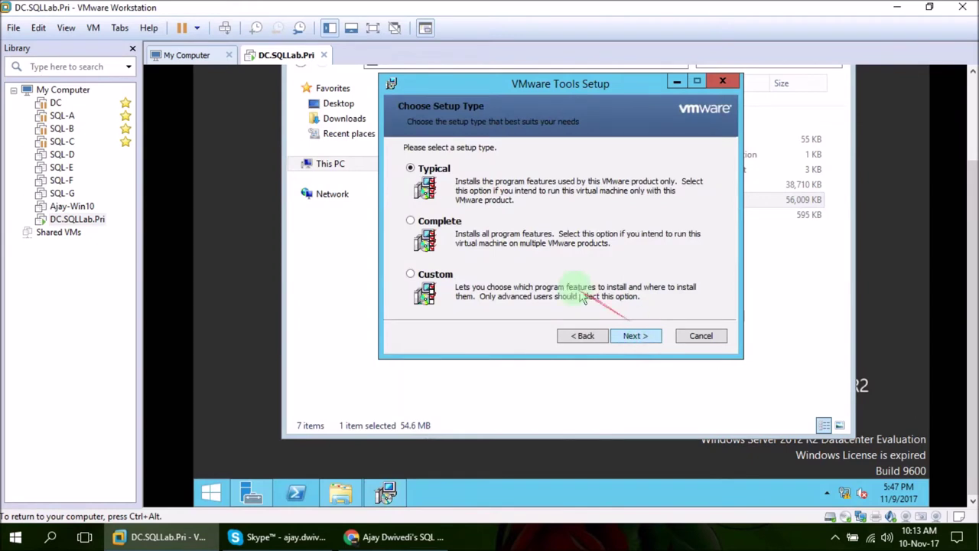
pyautogui.click(435, 222)
pyautogui.click(657, 337)
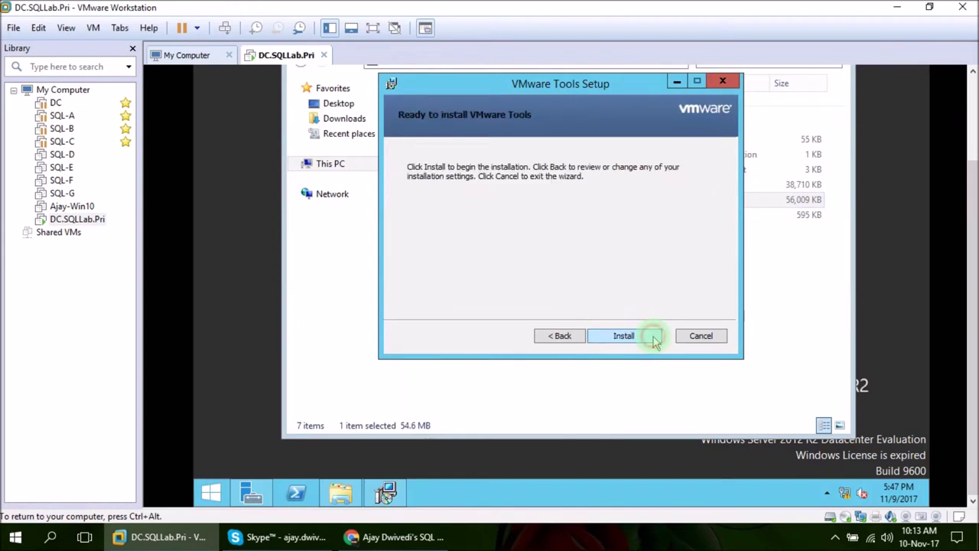
pyautogui.click(652, 335)
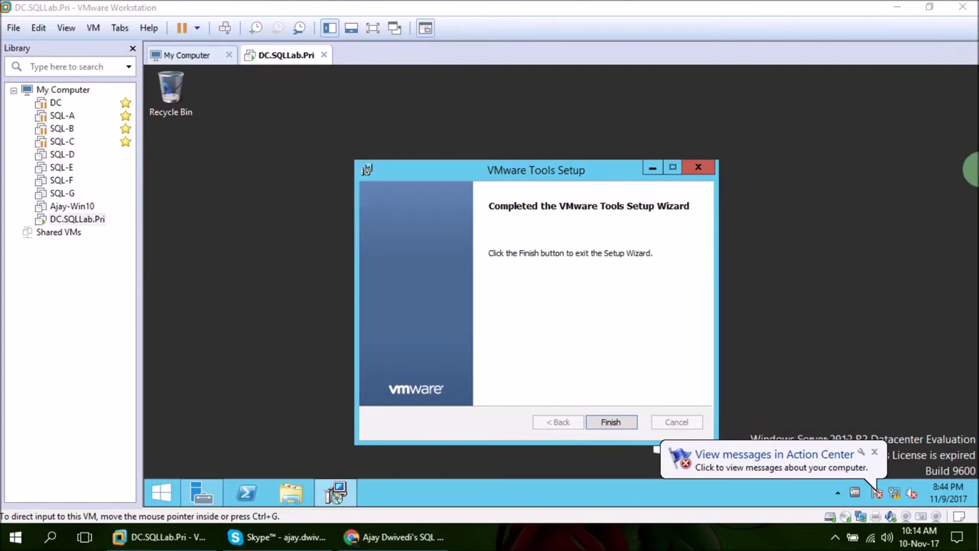
pyautogui.click(502, 197)
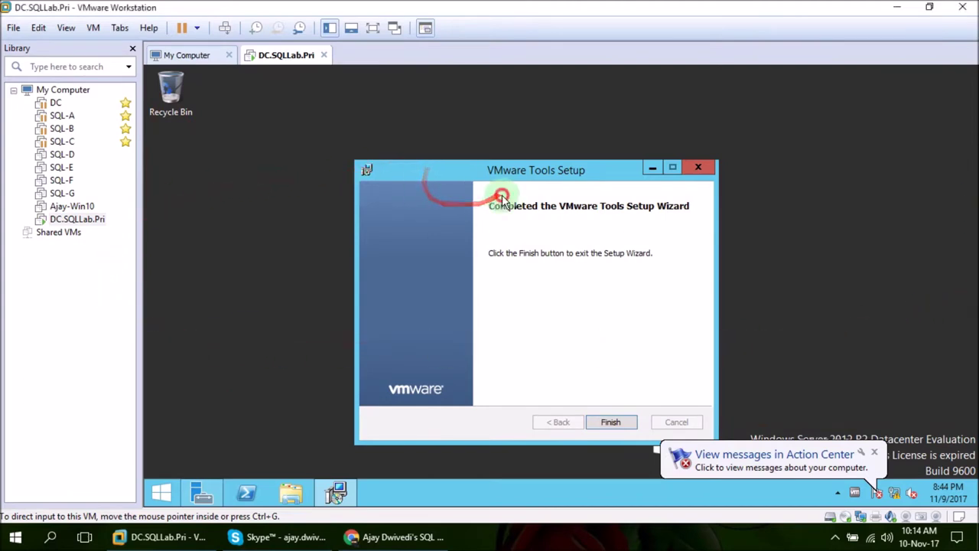
pyautogui.click(609, 422)
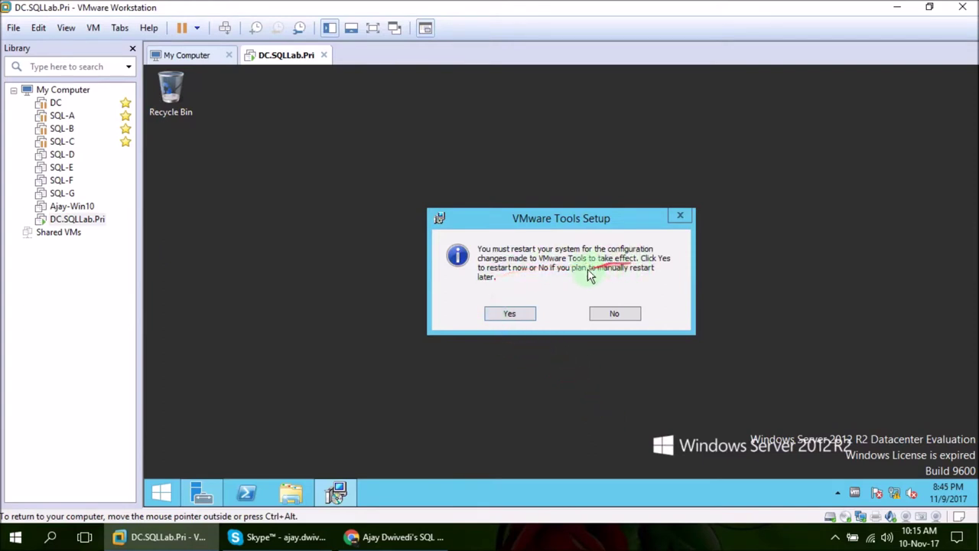
pyautogui.click(514, 315)
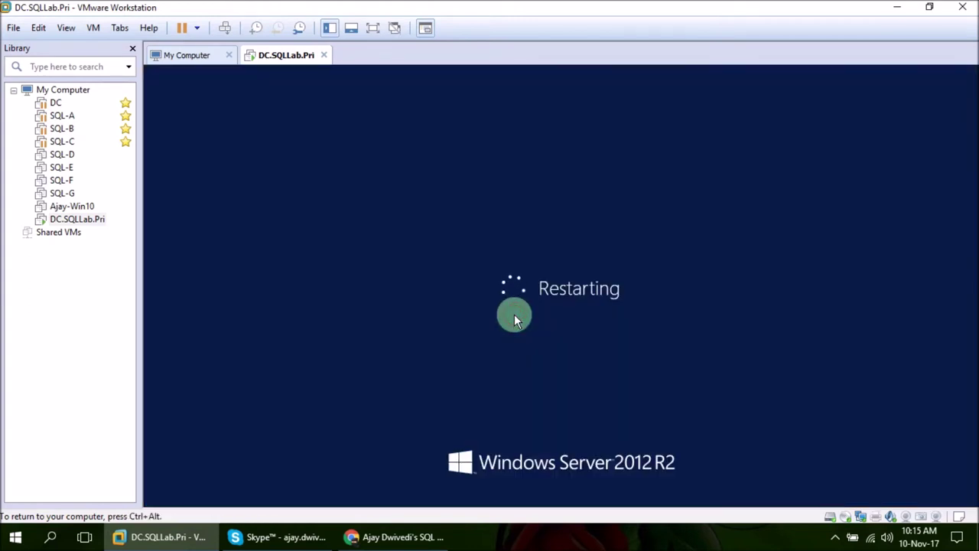
# - Close the Library pane to enlarge the VM display
pyautogui.click(536, 537)
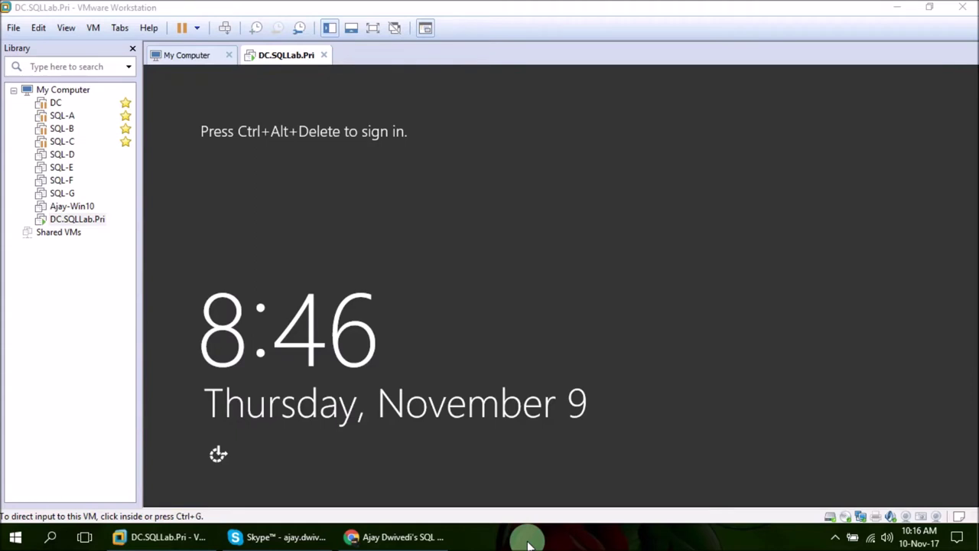
pyautogui.click(335, 179)
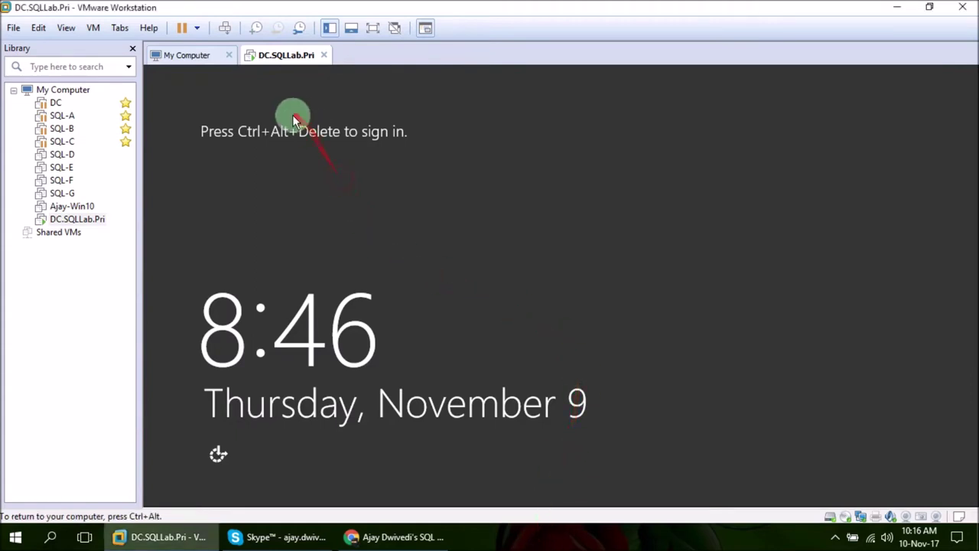
pyautogui.hotkey('ctrl', 'alt')
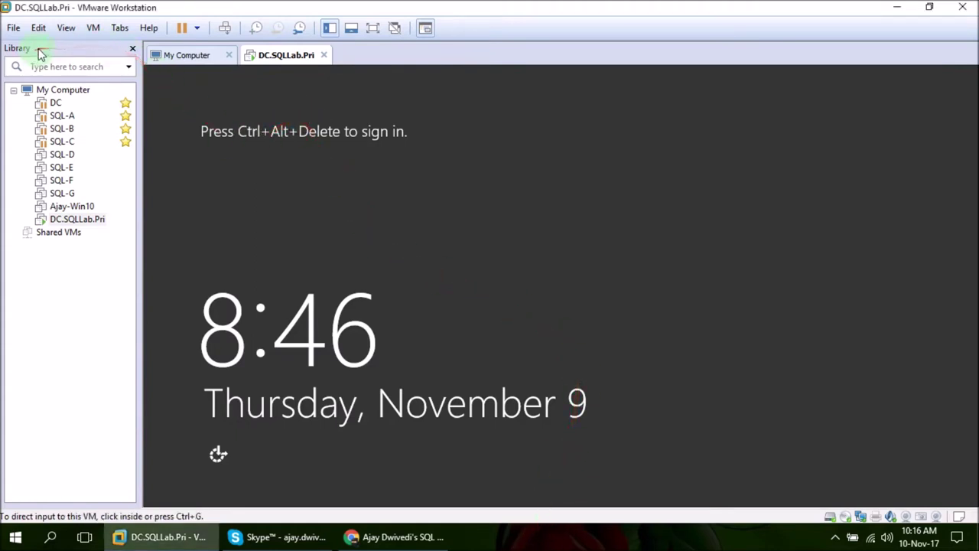
pyautogui.click(134, 51)
# - Sign back in as Administrator after the reboot and open the Start screen
pyautogui.click(382, 145)
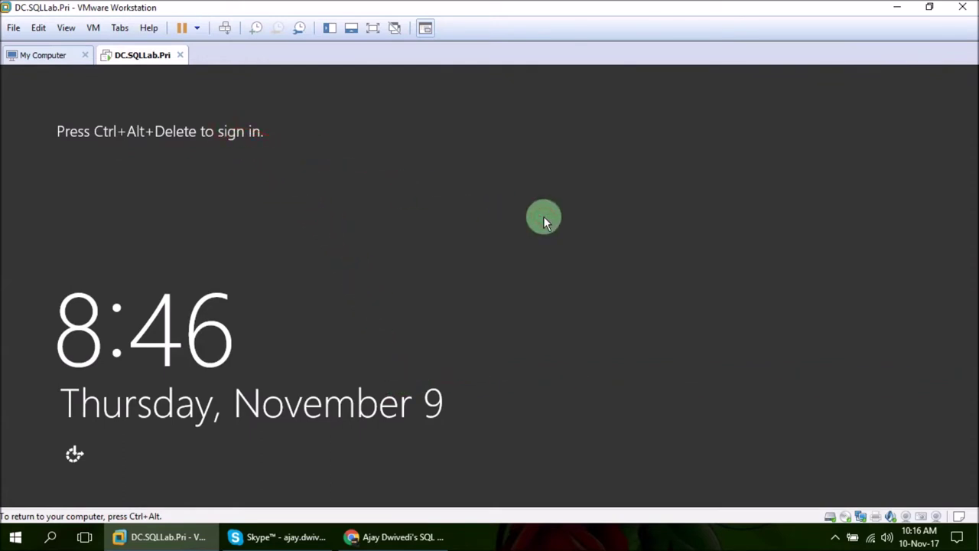
pyautogui.press('ctrl+alt+Insert')
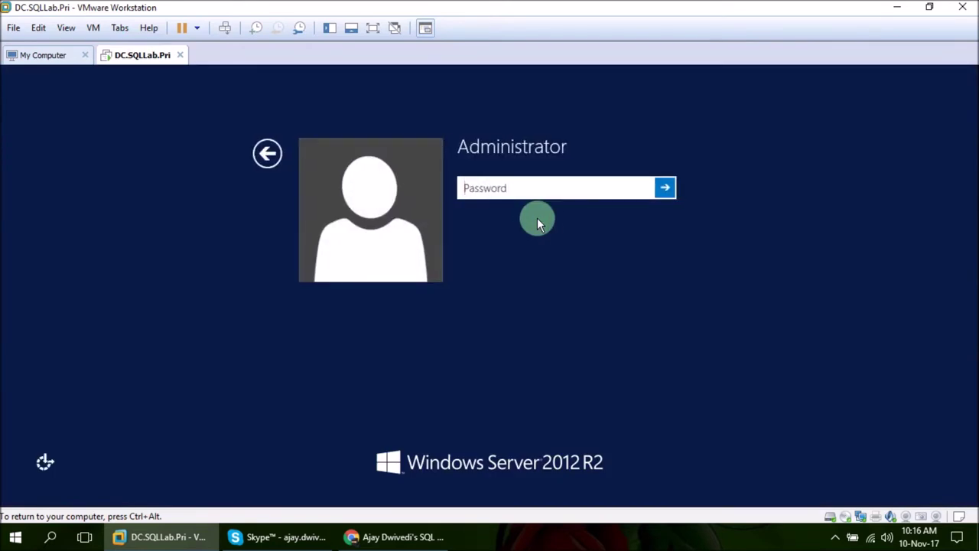
pyautogui.write('•••••••')
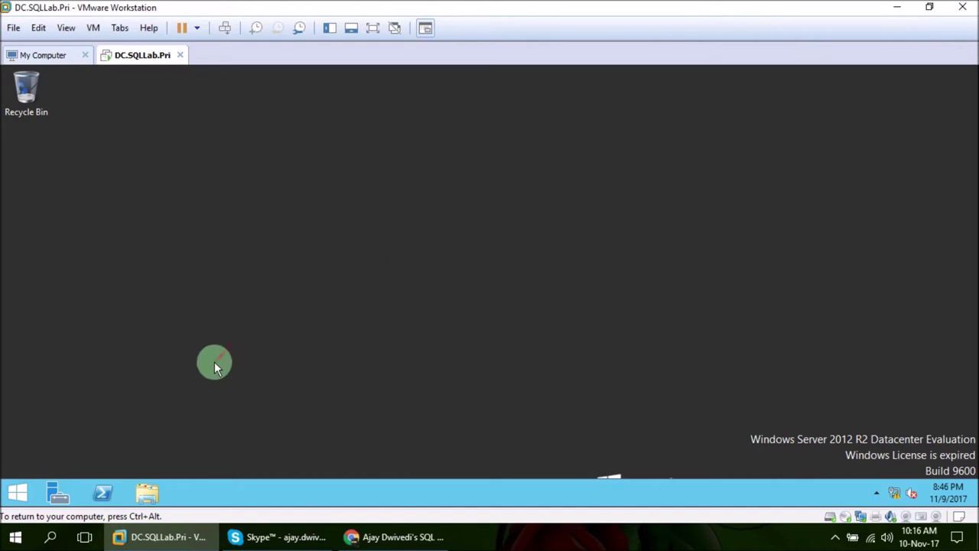
pyautogui.click(17, 493)
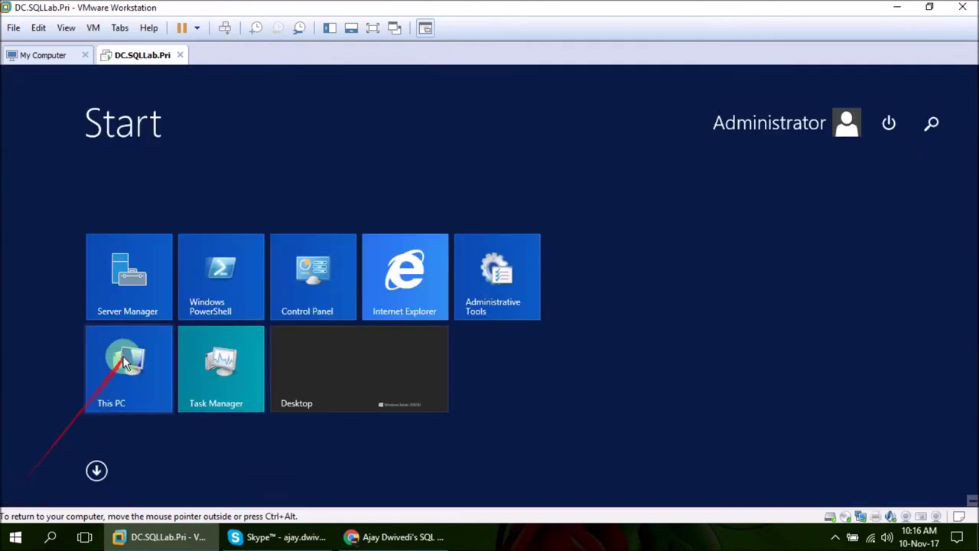
# - Change the computer name to DC in System Properties
pyautogui.rightClick(125, 362)
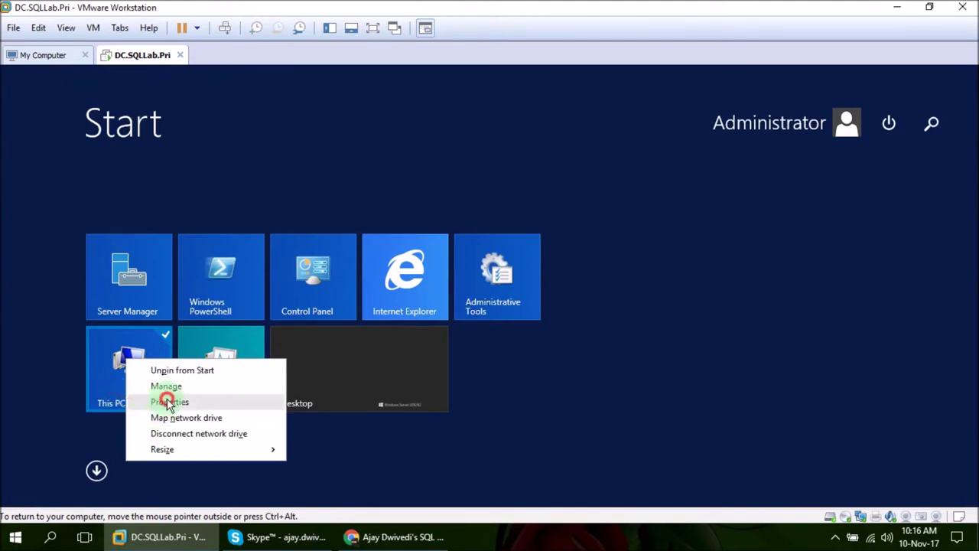
pyautogui.click(168, 401)
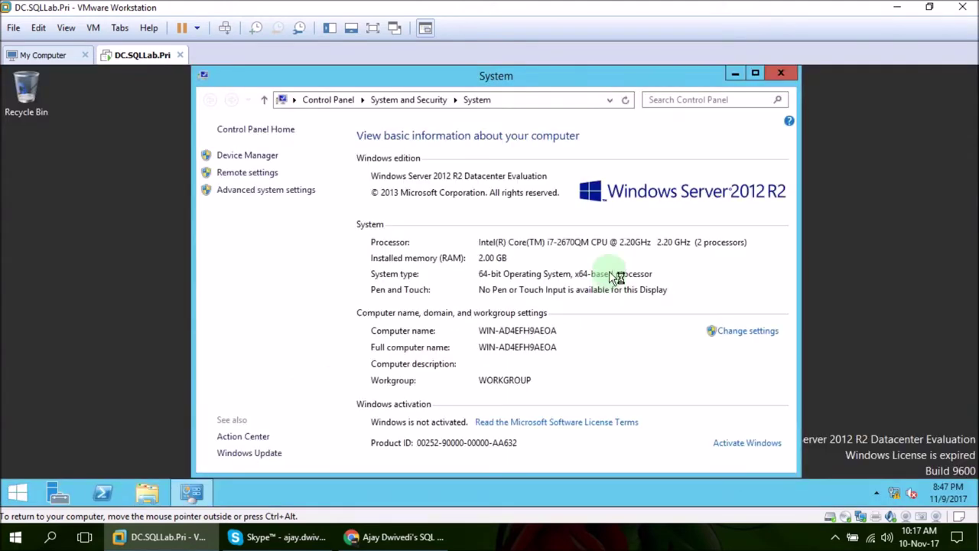
pyautogui.click(731, 332)
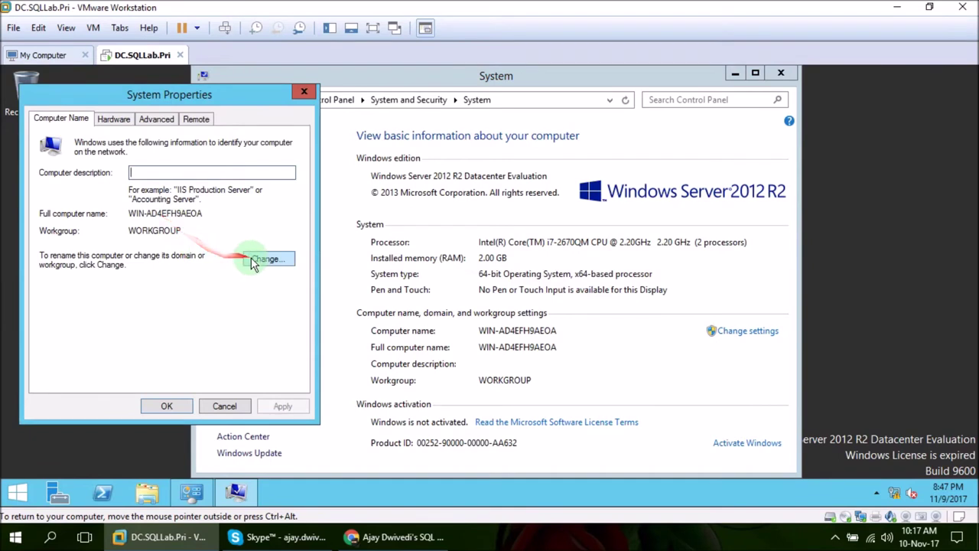
pyautogui.click(265, 260)
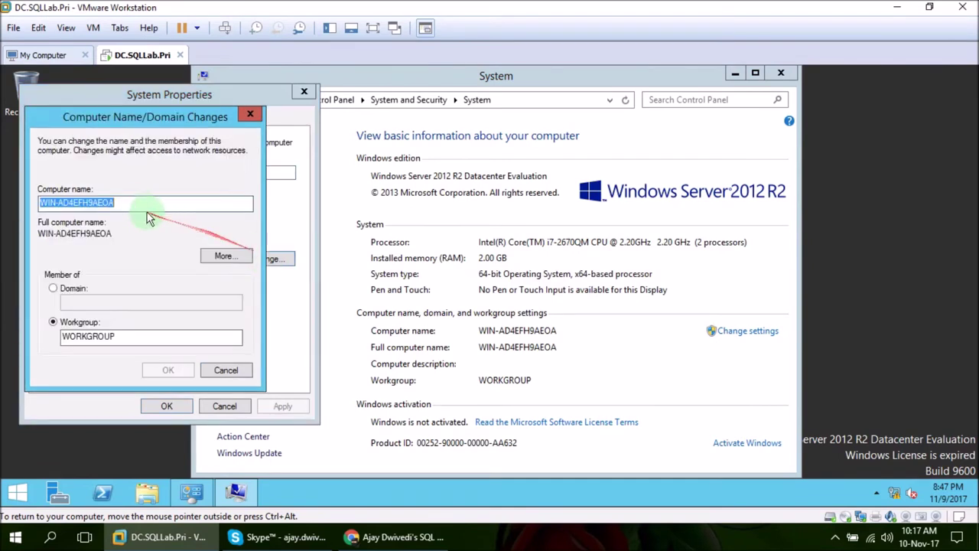
pyautogui.write('DC')
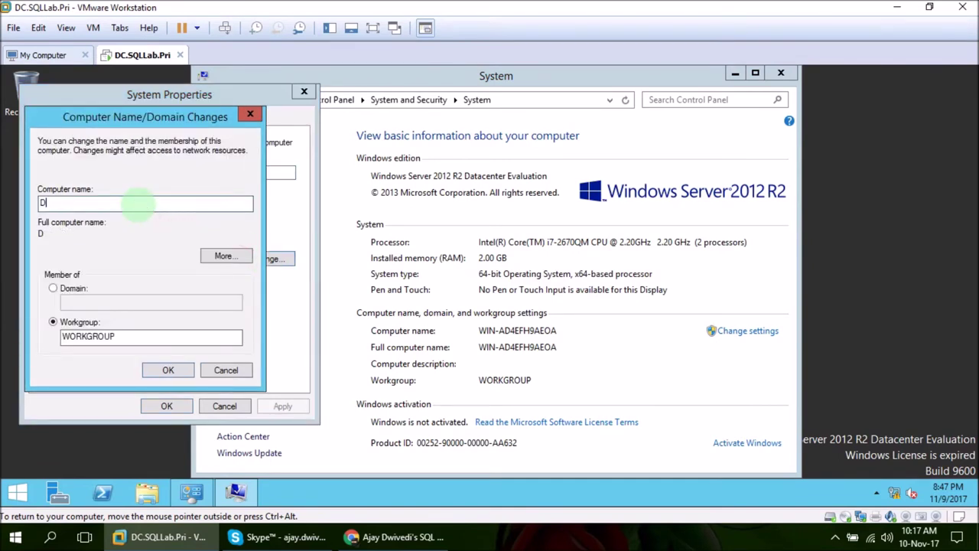
pyautogui.click(170, 369)
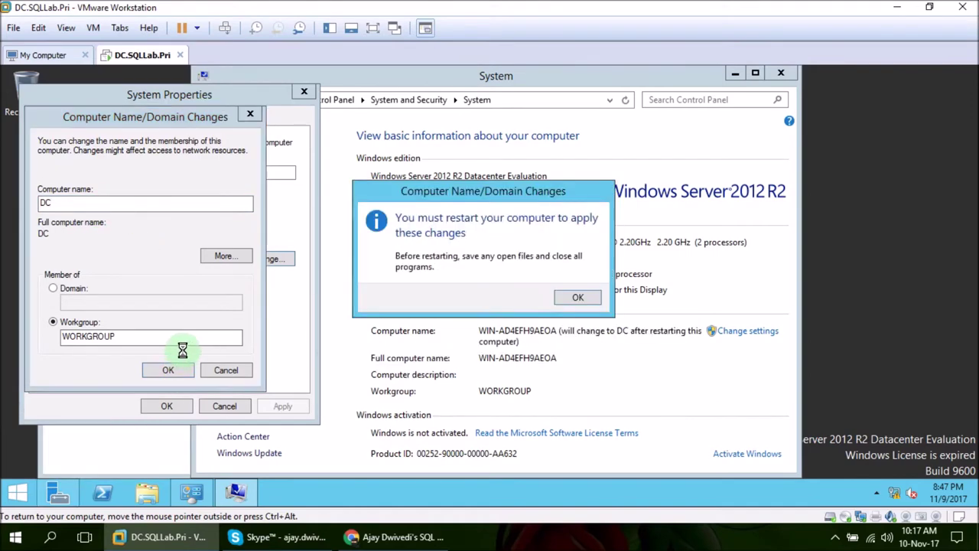
# - Acknowledge the restart notice, close System Properties, and restart the server now
pyautogui.click(560, 300)
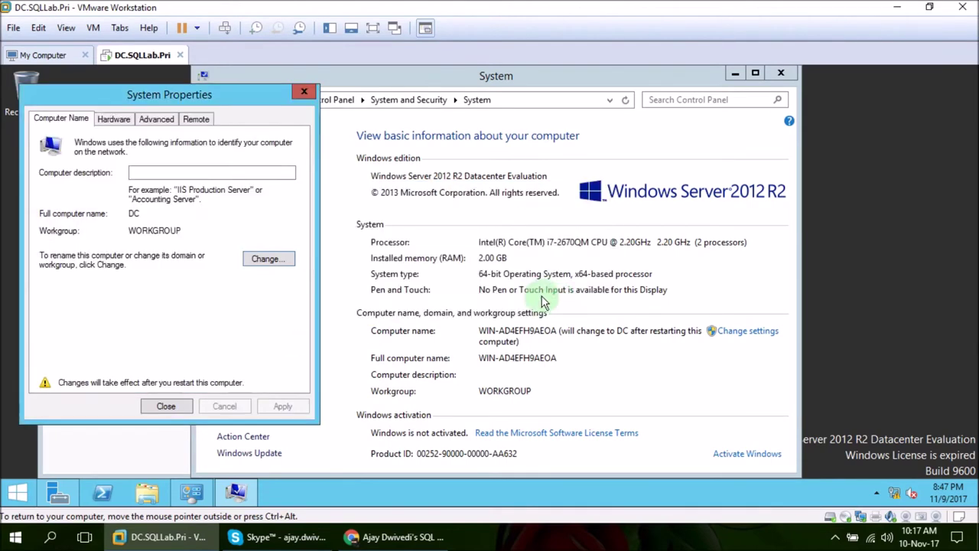
pyautogui.click(164, 406)
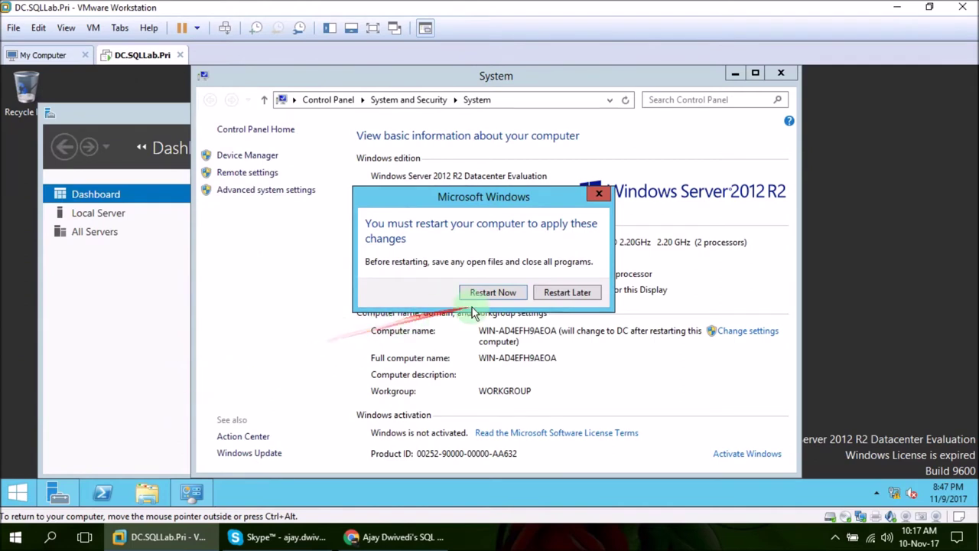
pyautogui.click(505, 294)
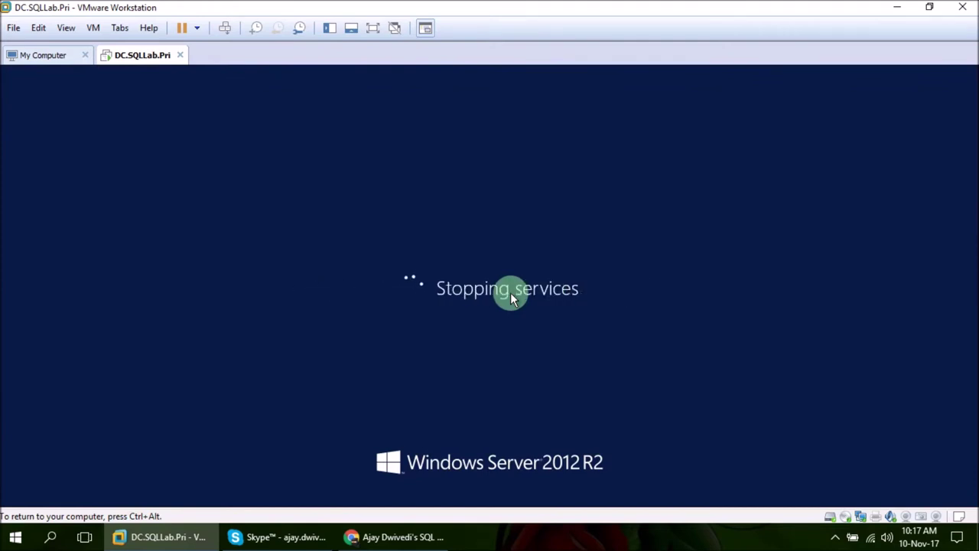
pyautogui.hotkey('ctrl', 'alt')
# - Sign in as Administrator again using the toolbar's Send Ctrl+Alt+Del and the password
pyautogui.click(536, 542)
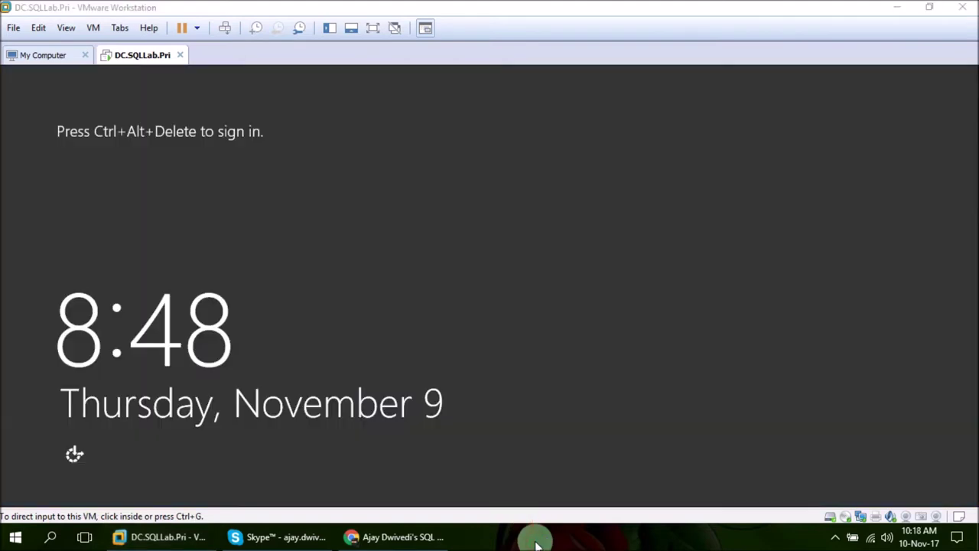
pyautogui.click(211, 42)
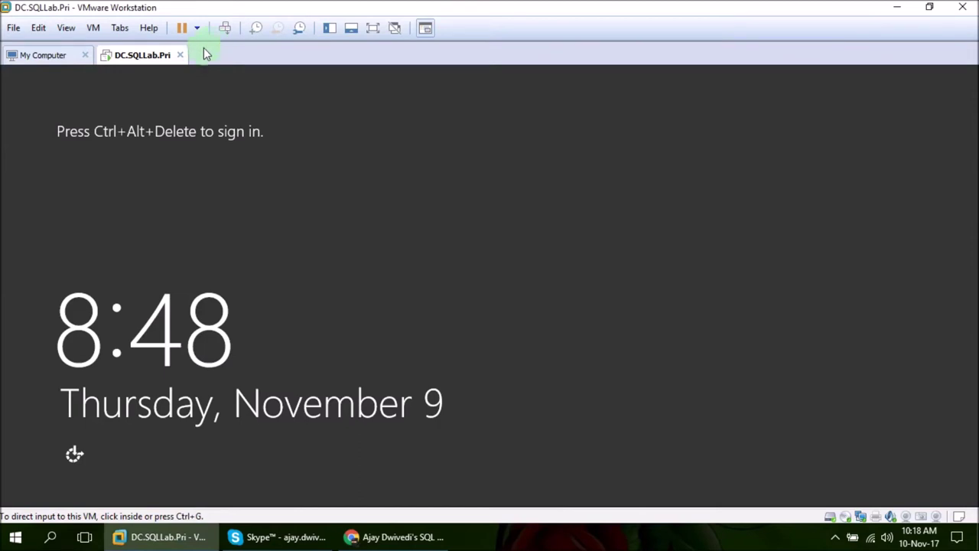
pyautogui.click(109, 105)
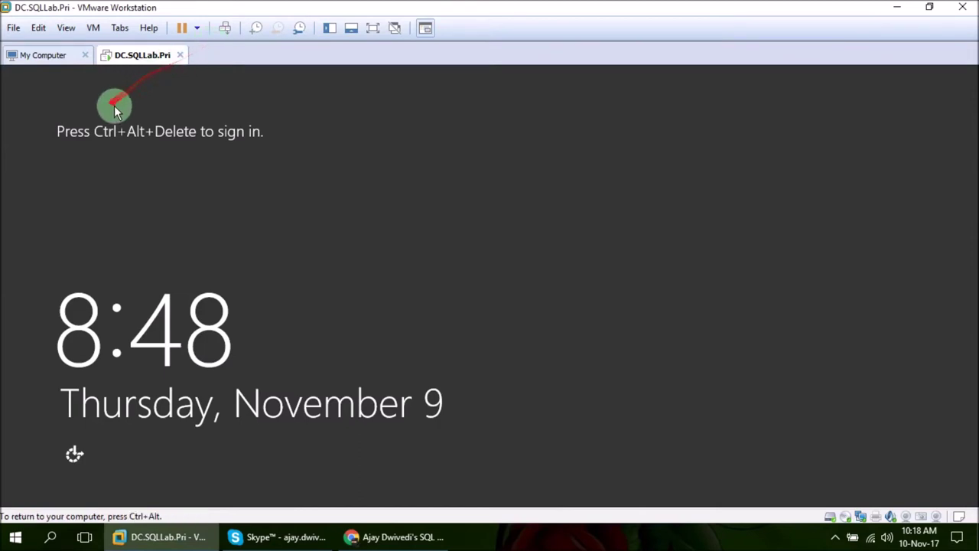
pyautogui.click(226, 32)
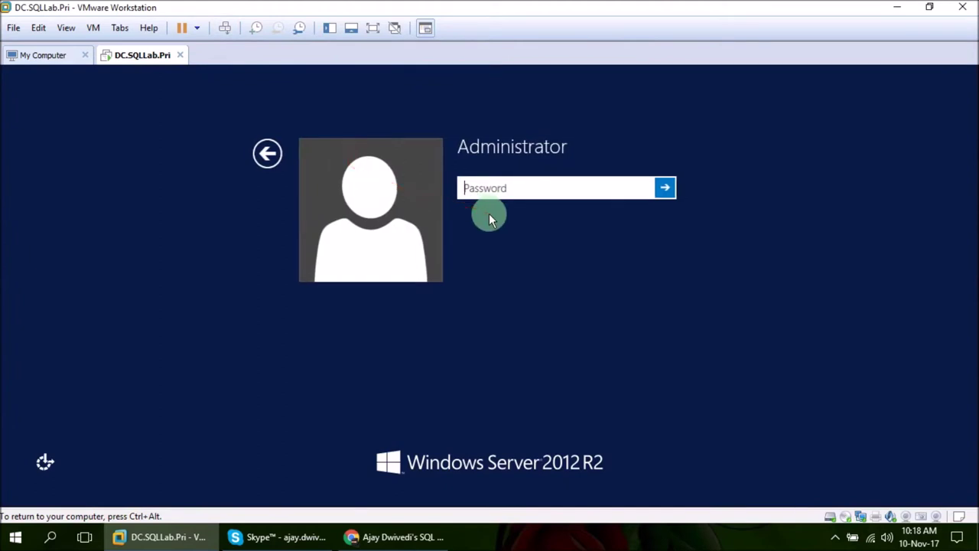
pyautogui.write('P@')
pyautogui.press('Return')
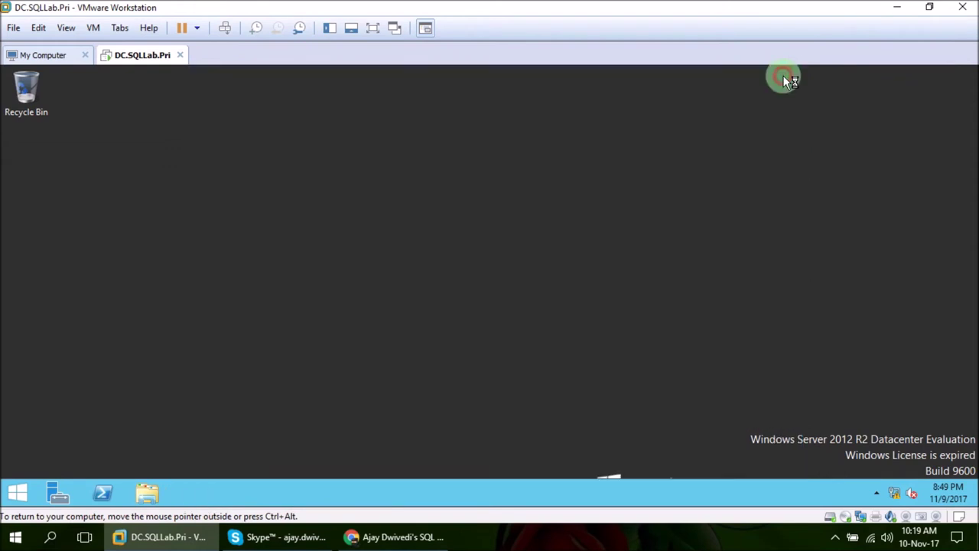
# - Open the Internet Protocol Version 4 (TCP/IPv4) properties of the Ethernet0 adapter
pyautogui.rightClick(899, 497)
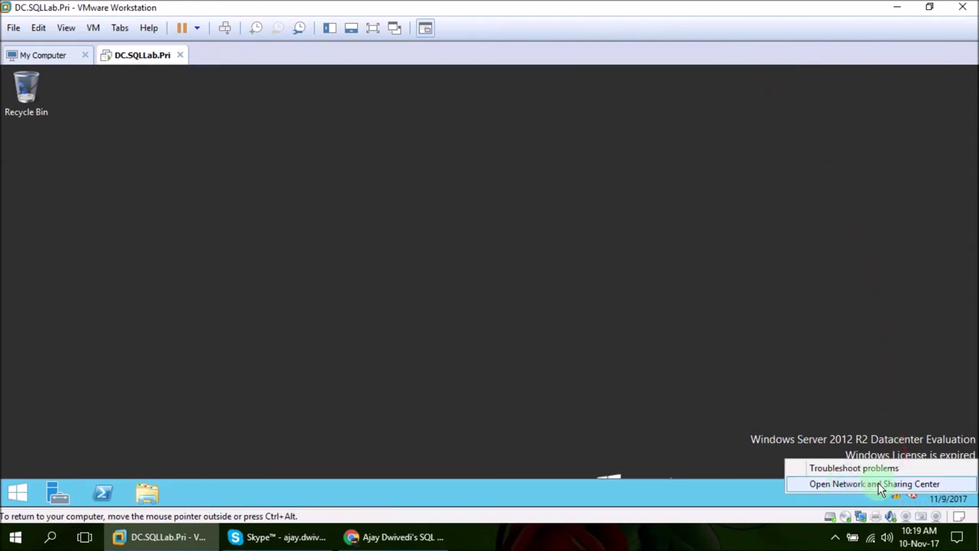
pyautogui.click(879, 484)
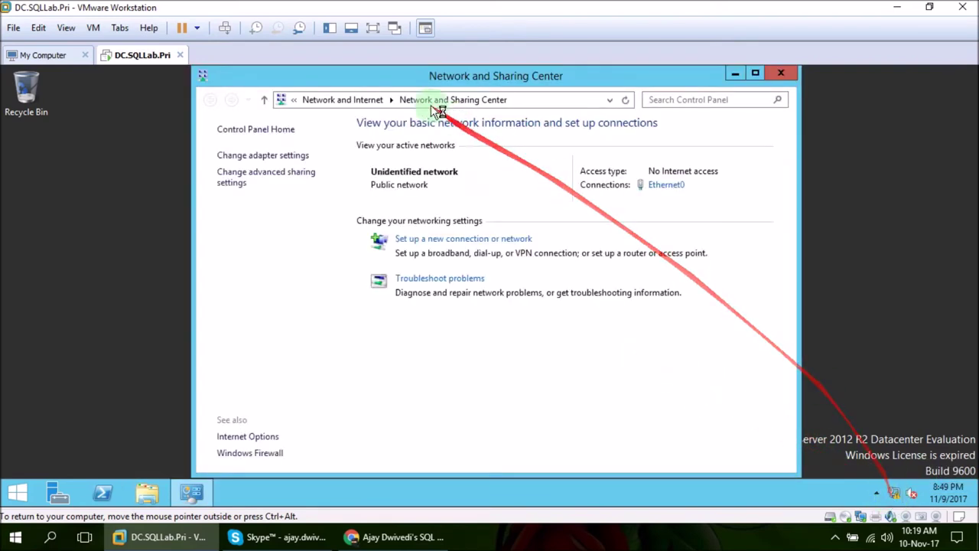
pyautogui.click(664, 186)
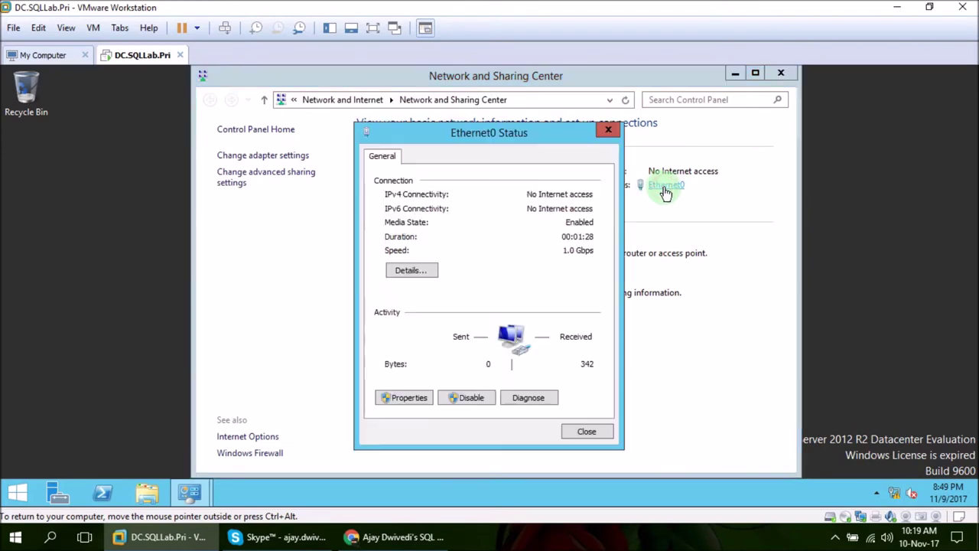
pyautogui.click(421, 397)
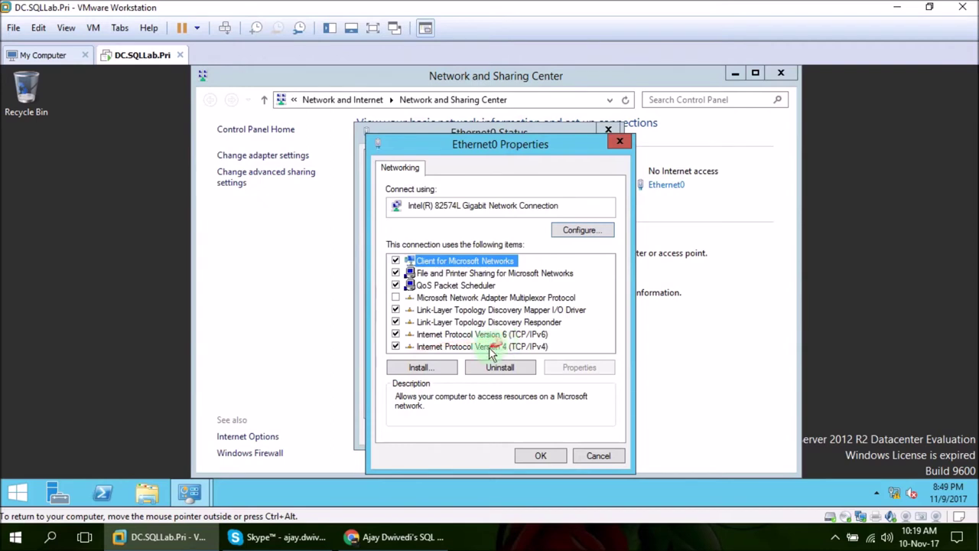
pyautogui.click(432, 347)
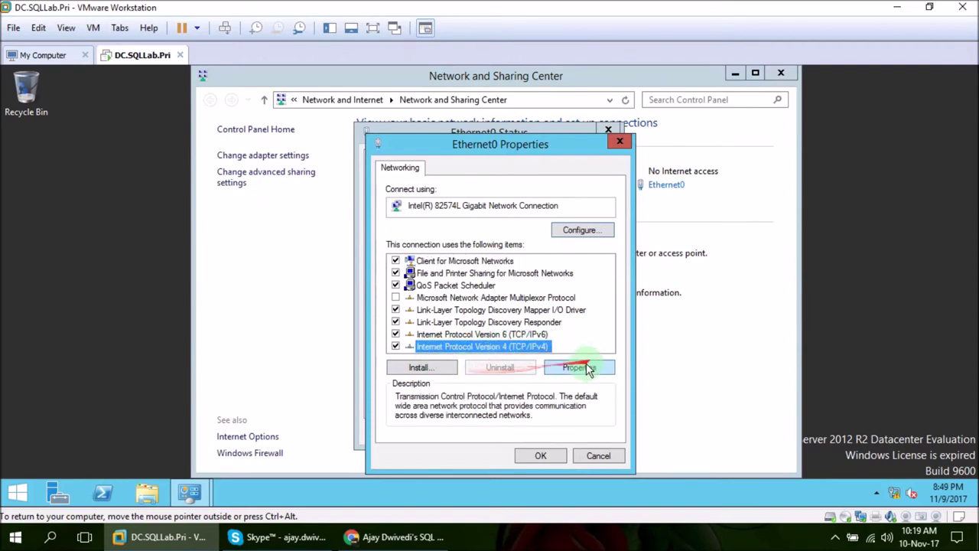
pyautogui.click(581, 367)
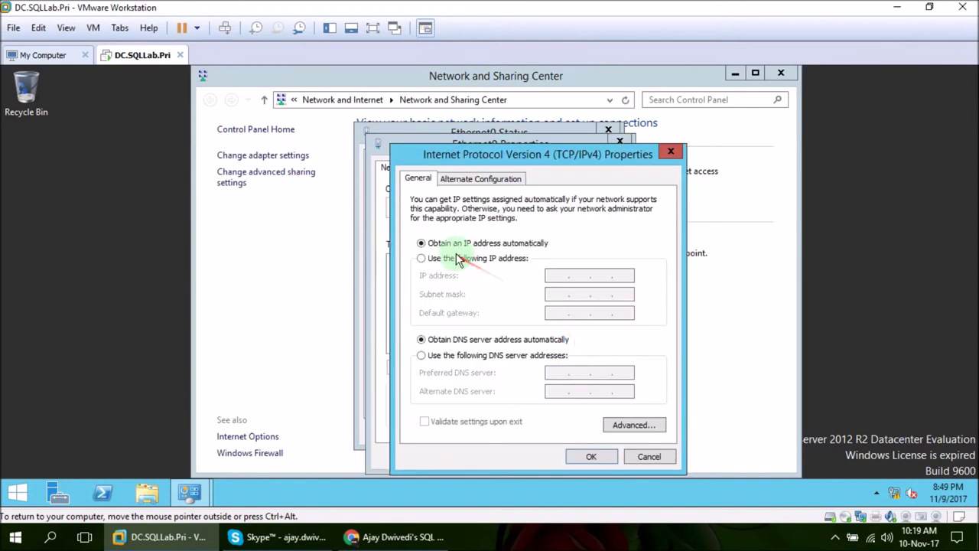
# - Set static IP 20.20.20.10 with subnet mask 255.0.0.0 and close the adapter windows
pyautogui.click(455, 258)
pyautogui.click(557, 276)
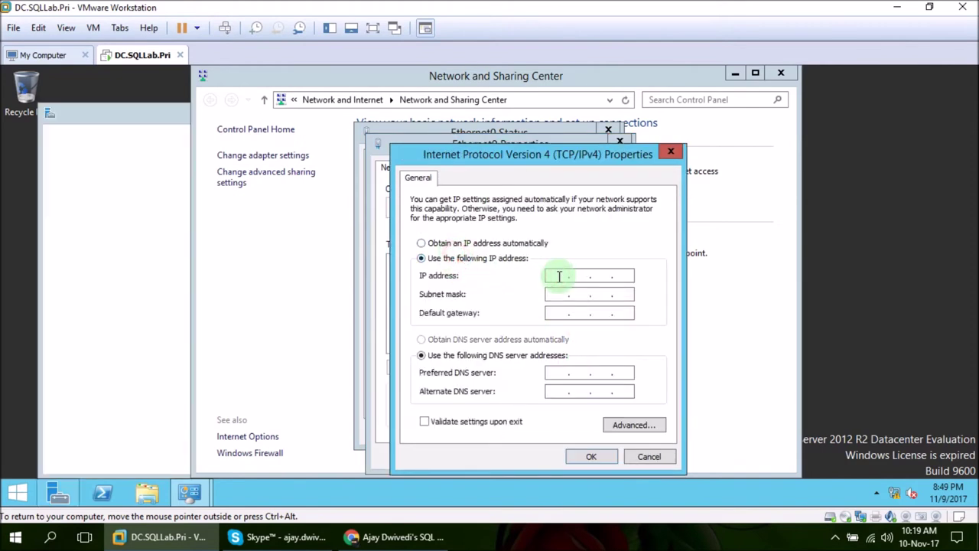
pyautogui.write('20.20.20.10')
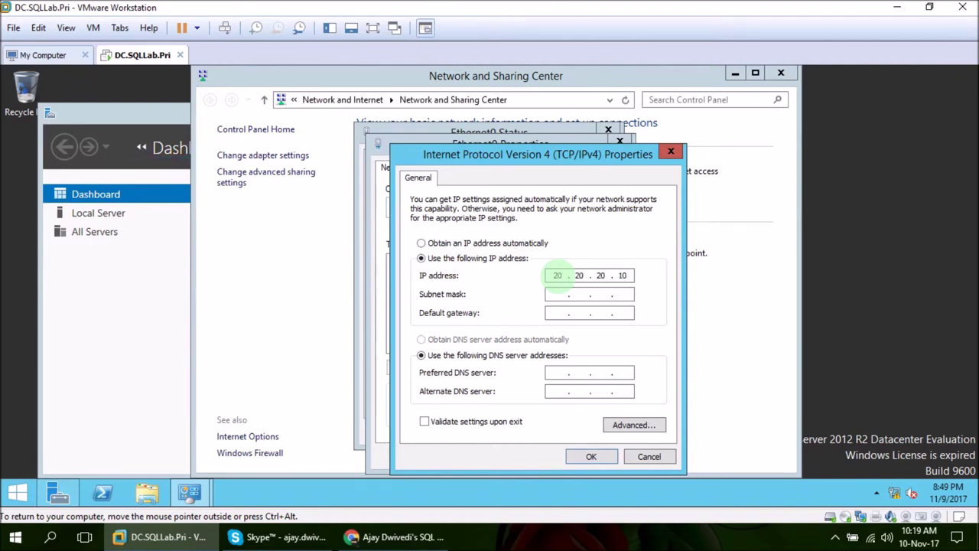
pyautogui.press('Tab')
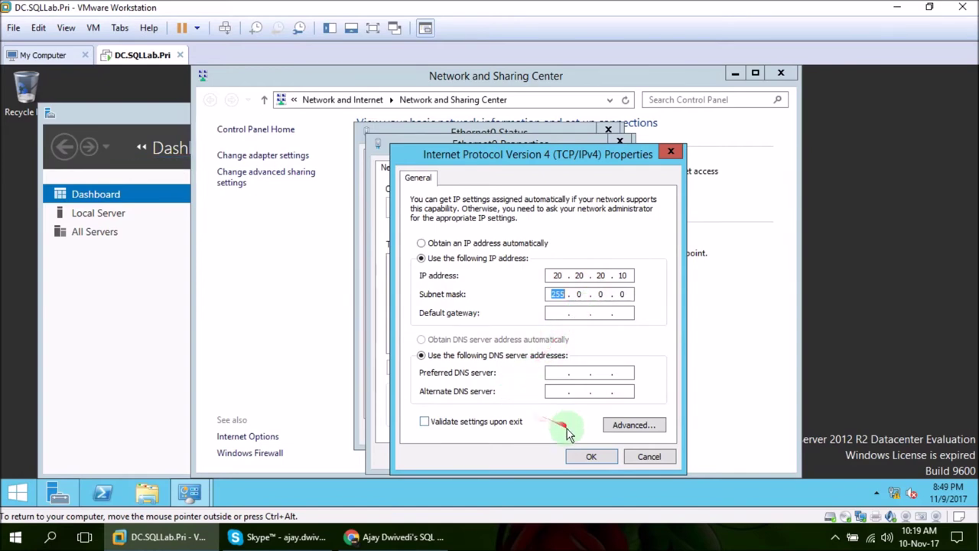
pyautogui.click(589, 456)
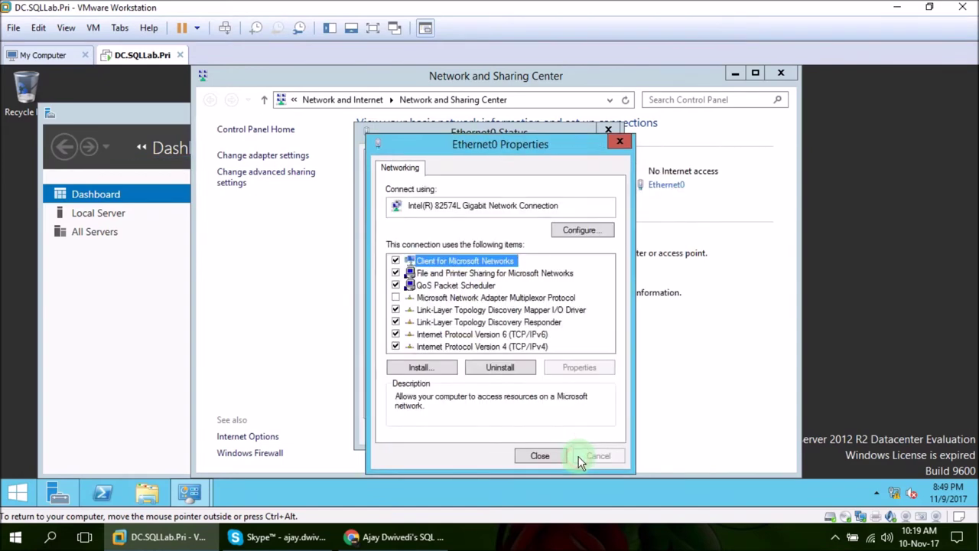
pyautogui.click(545, 456)
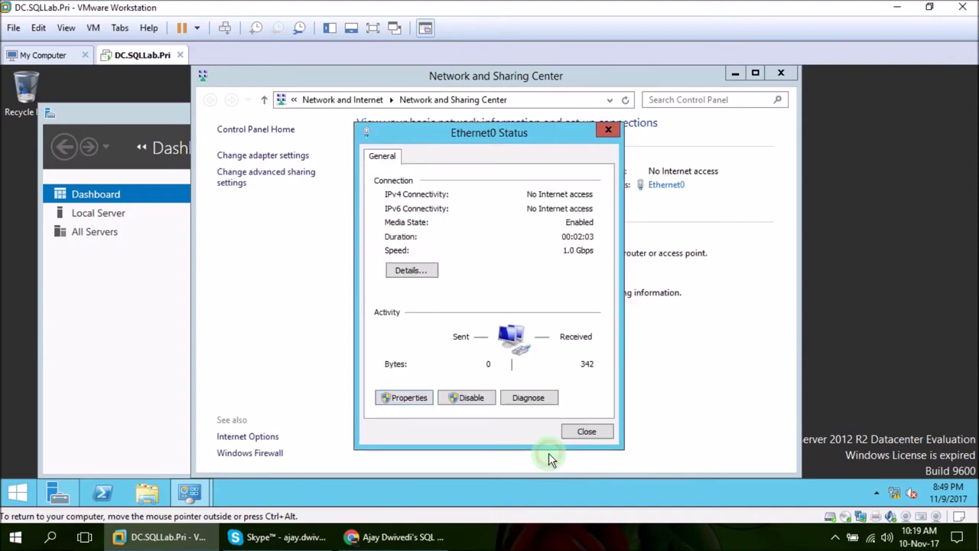
pyautogui.click(584, 433)
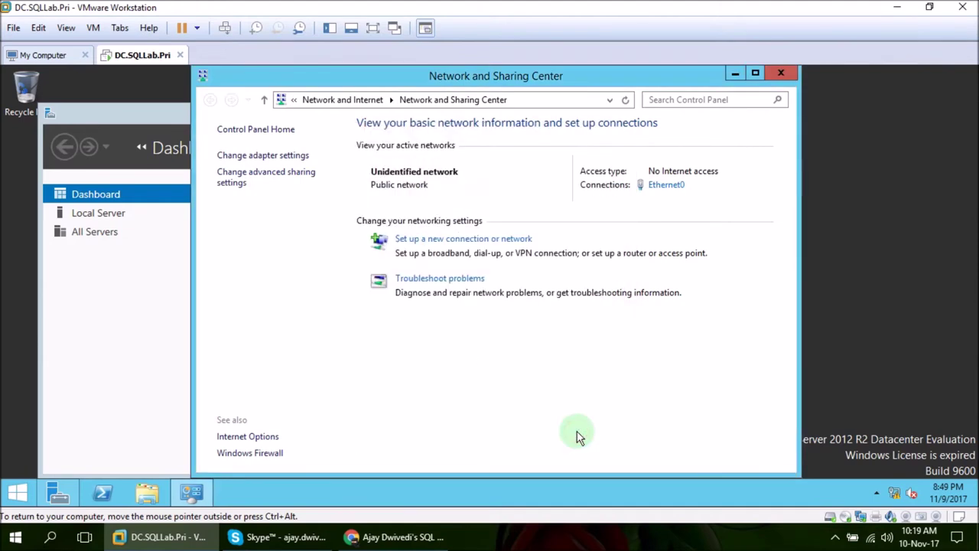
# - Minimize Network and Sharing Center and maximize Server Manager
pyautogui.click(534, 537)
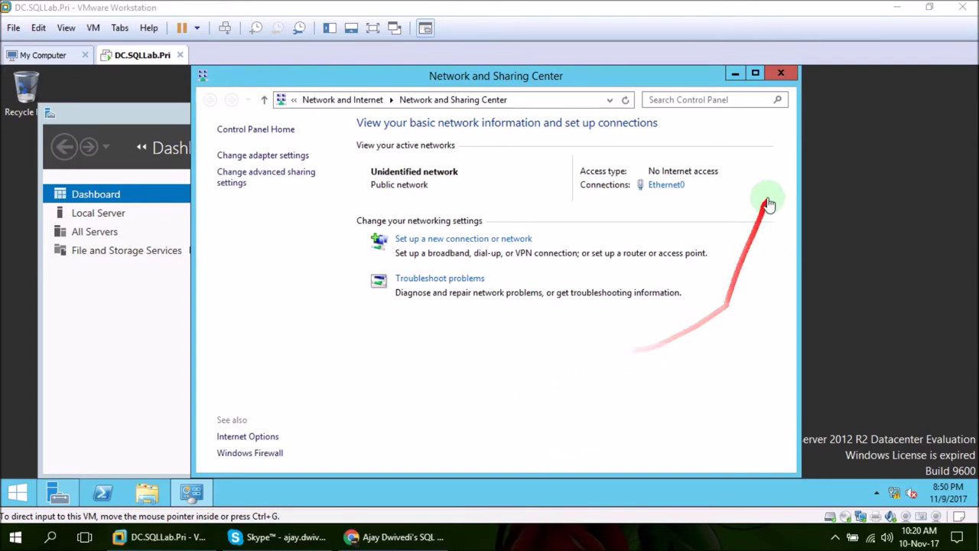
pyautogui.click(734, 74)
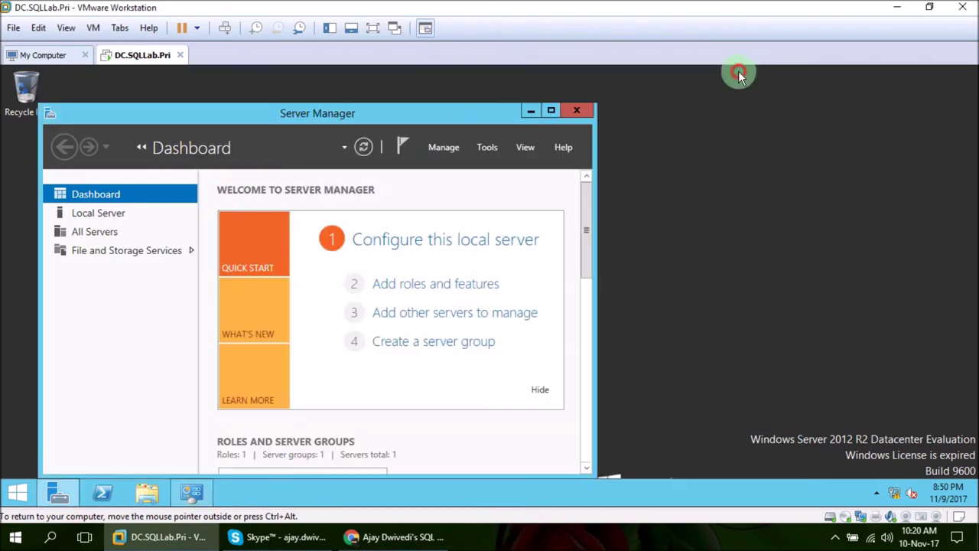
pyautogui.click(550, 111)
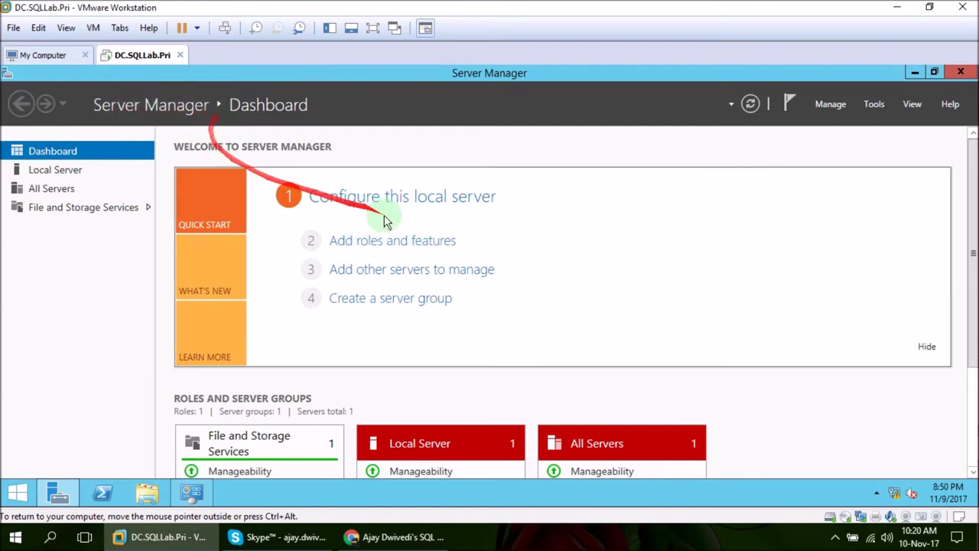
# - Start Add Roles and Features with role-based installation targeting server DC
pyautogui.click(401, 245)
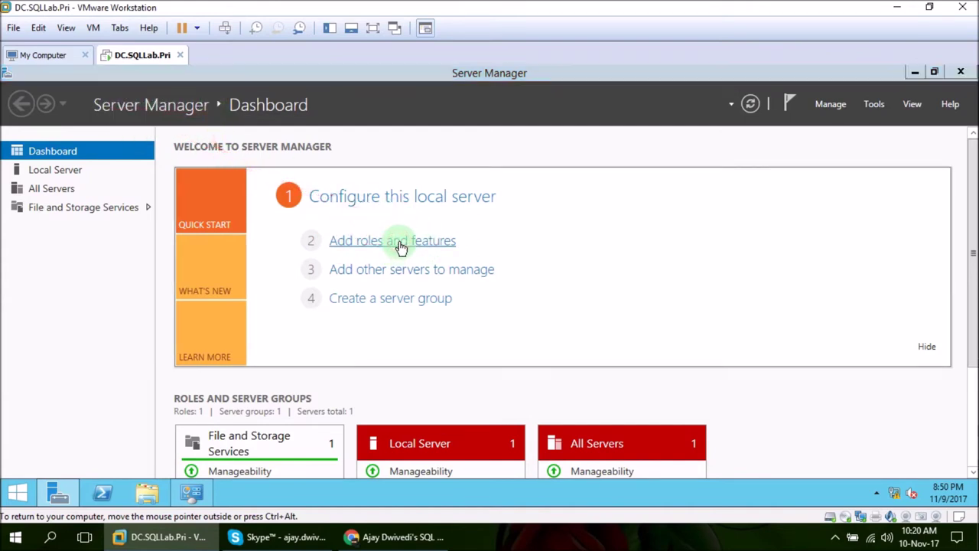
pyautogui.moveTo(426, 136); pyautogui.dragTo(448, 99)
pyautogui.click(468, 471)
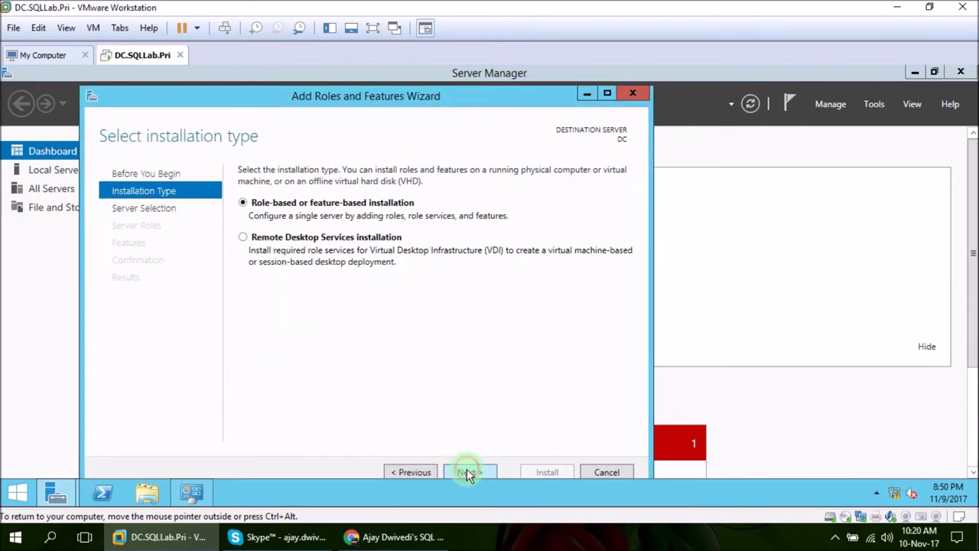
pyautogui.click(474, 473)
pyautogui.click(456, 472)
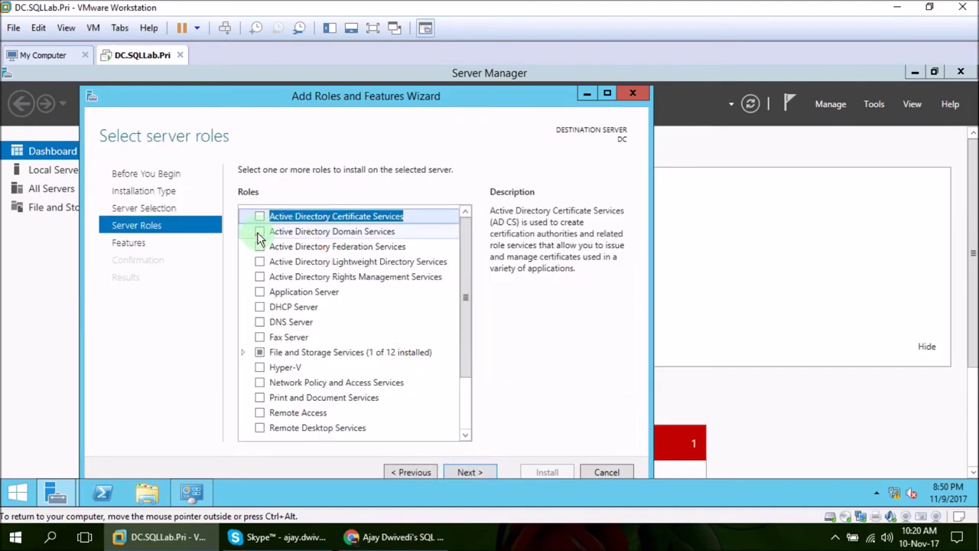
# - Select the Active Directory Domain Services role along with its required features
pyautogui.click(258, 232)
pyautogui.click(404, 419)
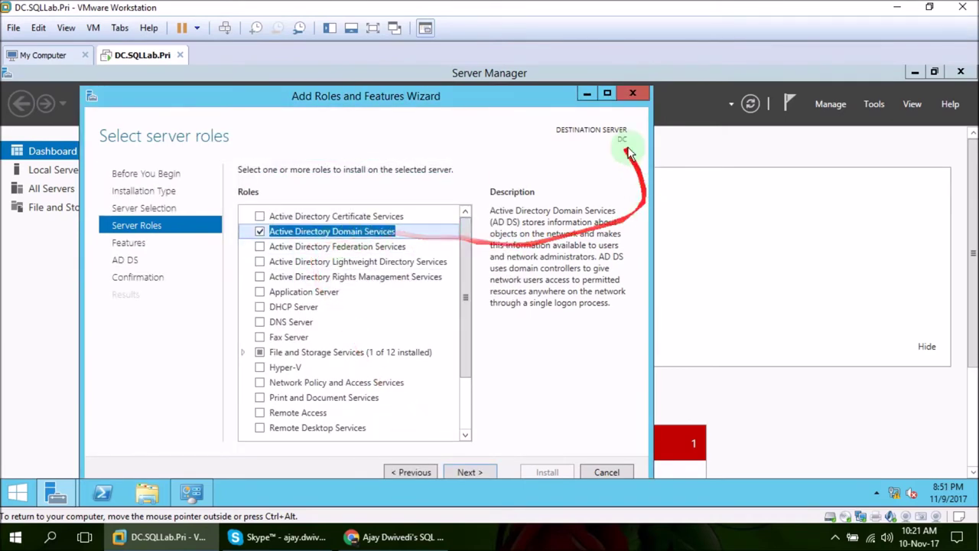
pyautogui.click(471, 472)
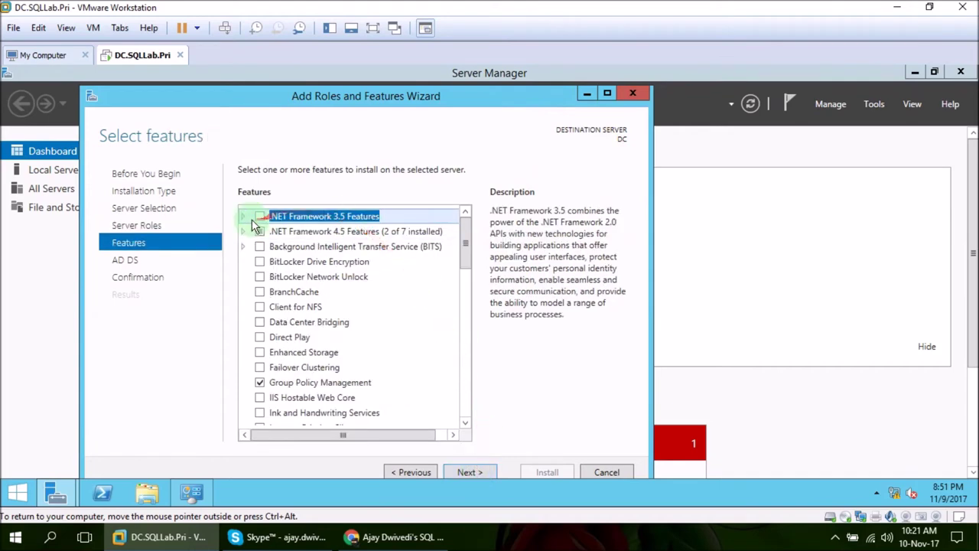
# - Add .NET Framework 3.5 features and allow the destination server to restart automatically
pyautogui.click(242, 216)
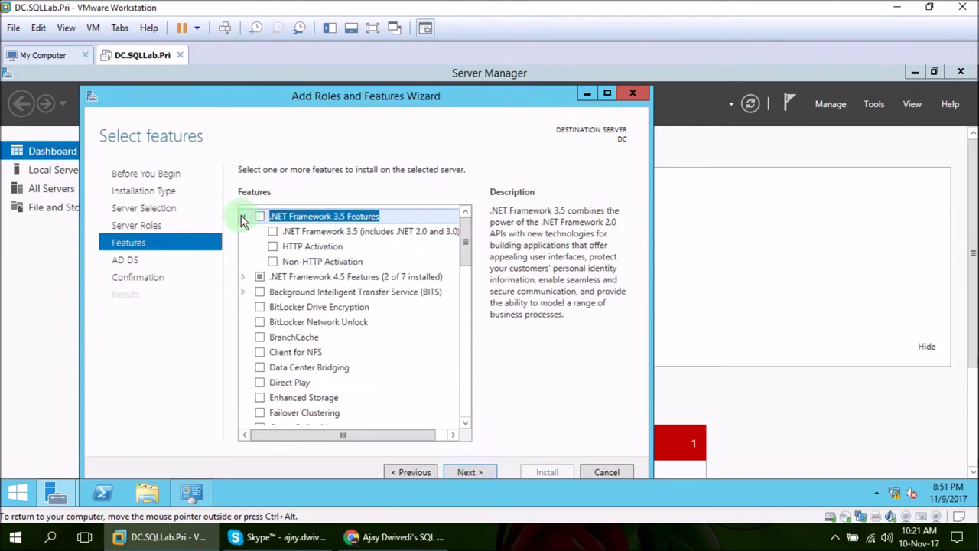
pyautogui.click(272, 231)
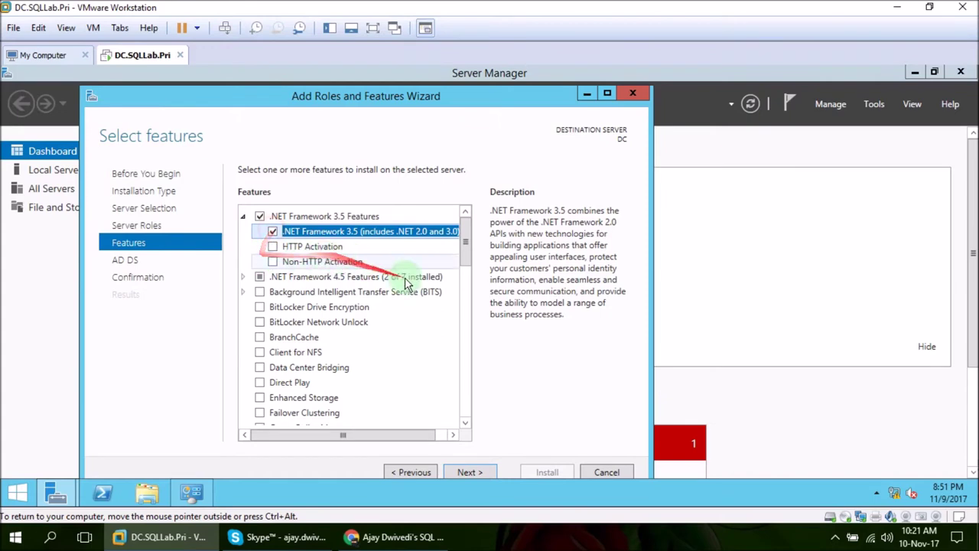
pyautogui.click(468, 471)
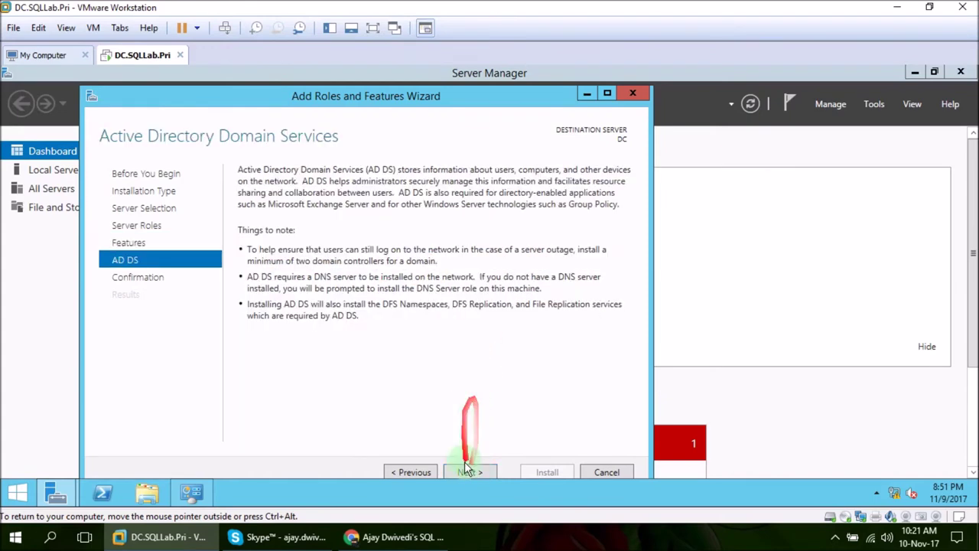
pyautogui.click(466, 471)
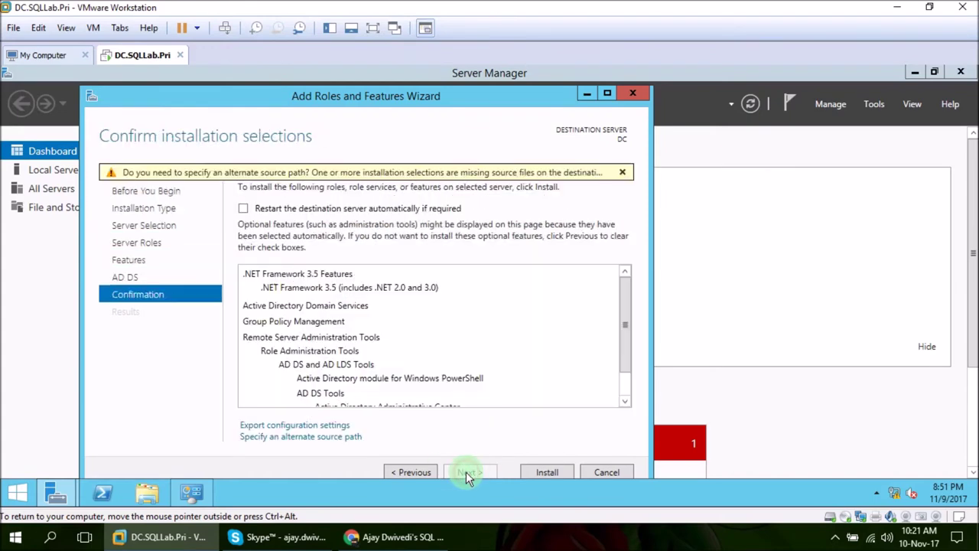
pyautogui.click(276, 212)
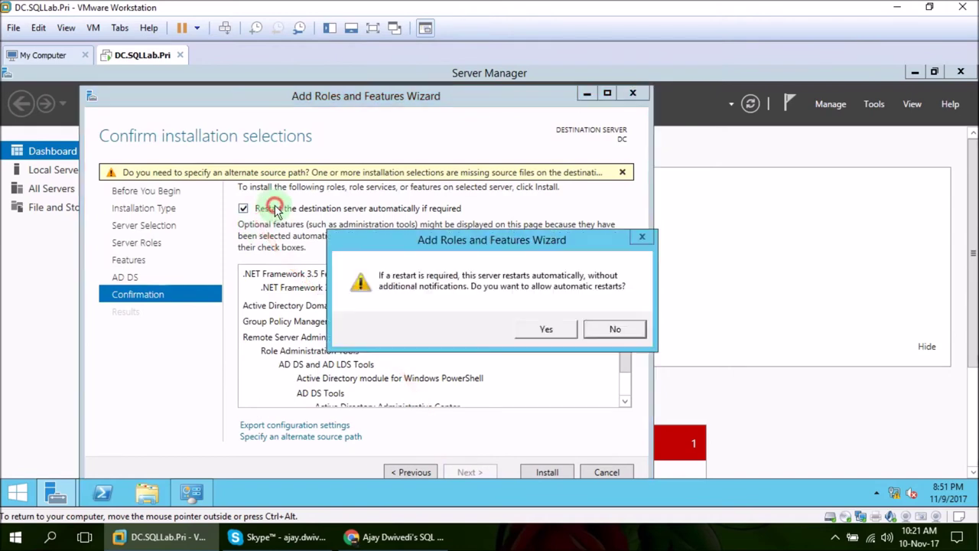
pyautogui.click(544, 330)
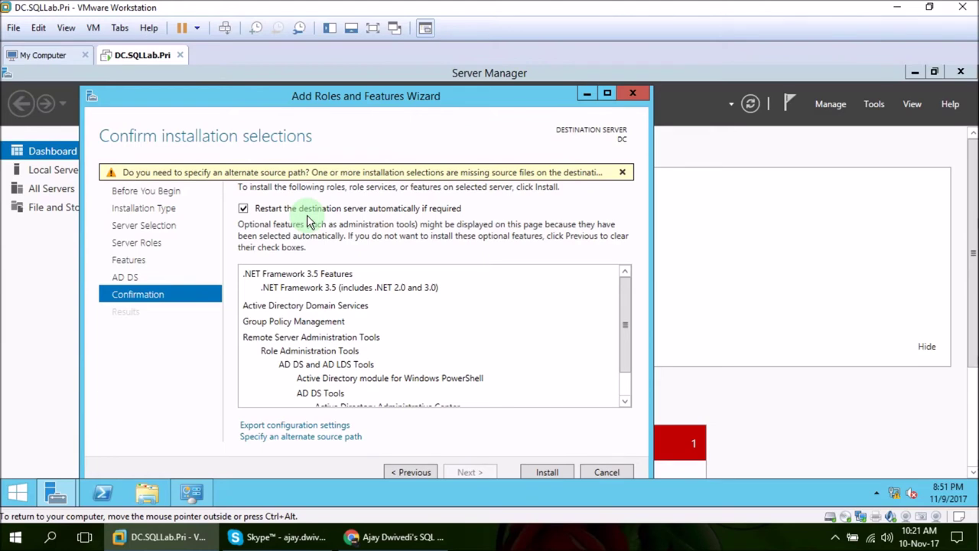
# - Open the alternate source path dialog and check in This PC that the installation DVD is drive D:
pyautogui.click(332, 441)
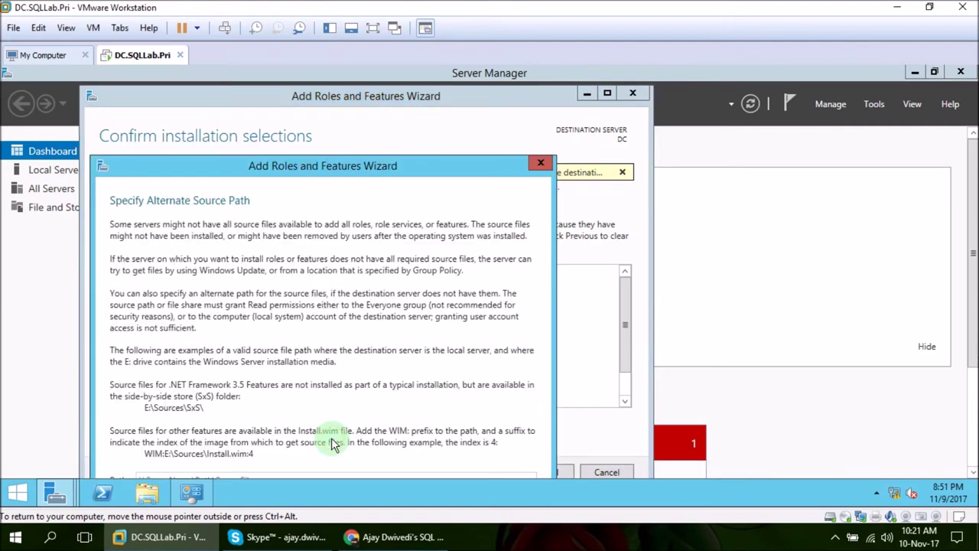
pyautogui.moveTo(422, 162); pyautogui.dragTo(484, 94)
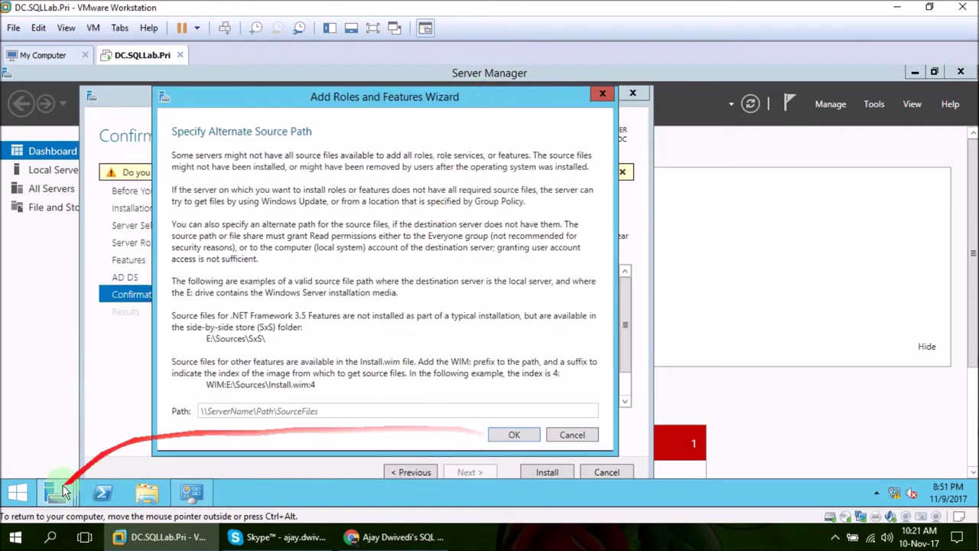
pyautogui.click(17, 493)
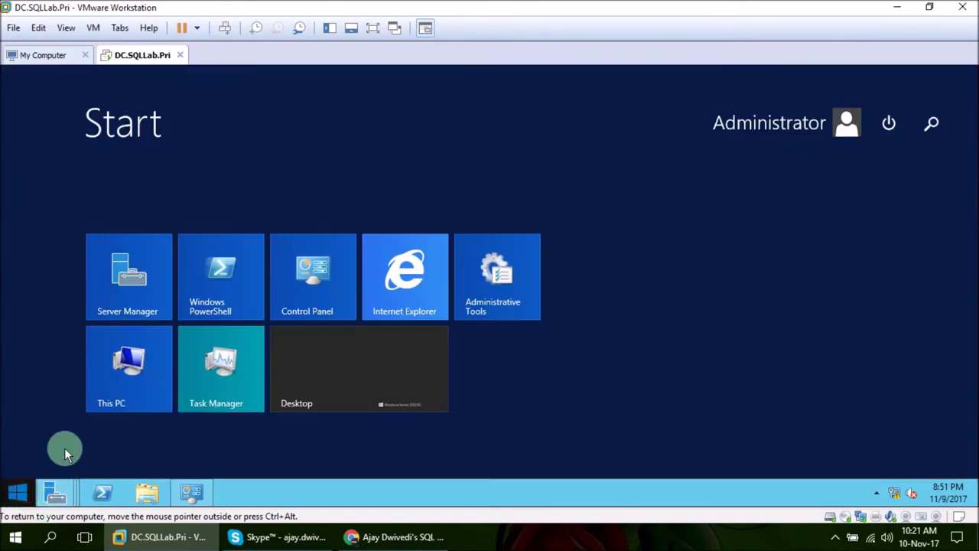
pyautogui.click(128, 360)
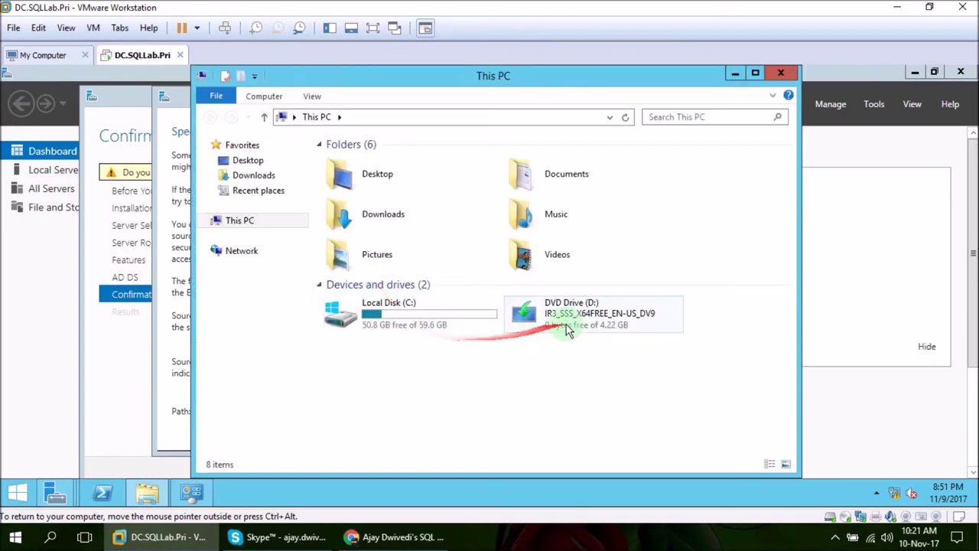
pyautogui.click(574, 320)
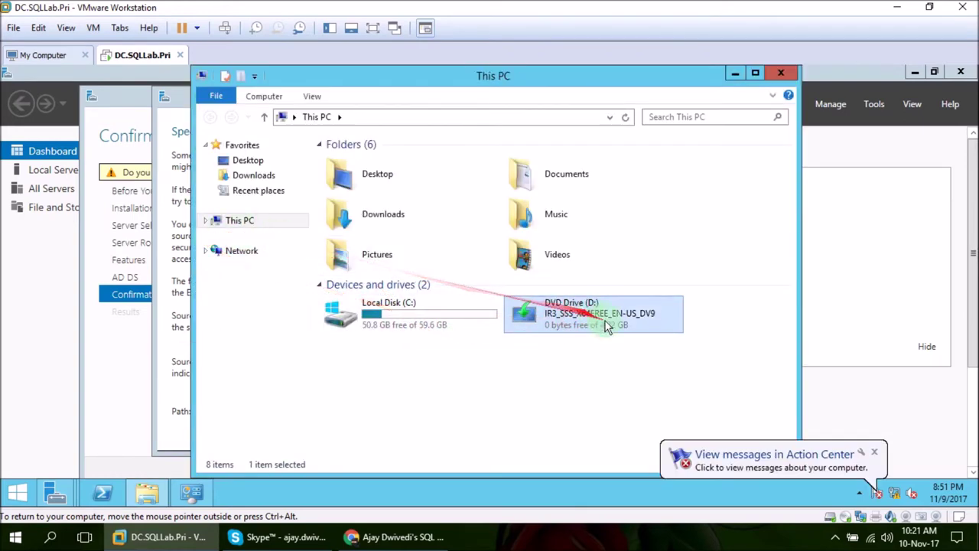
pyautogui.click(735, 73)
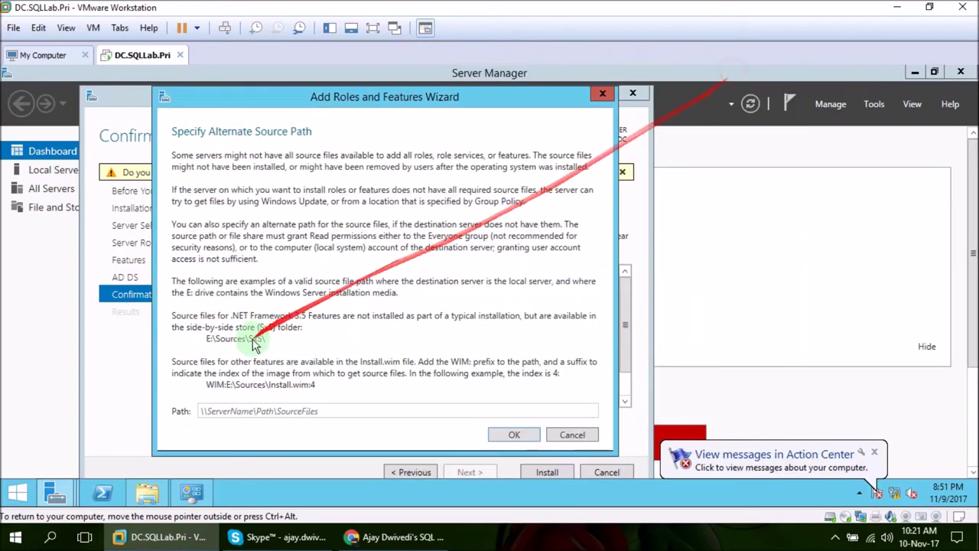
# - Enter D:\Sources\SxS\ as the alternate source path and confirm it
pyautogui.click(260, 410)
pyautogui.write('D:\\Sources\\SxS\\')
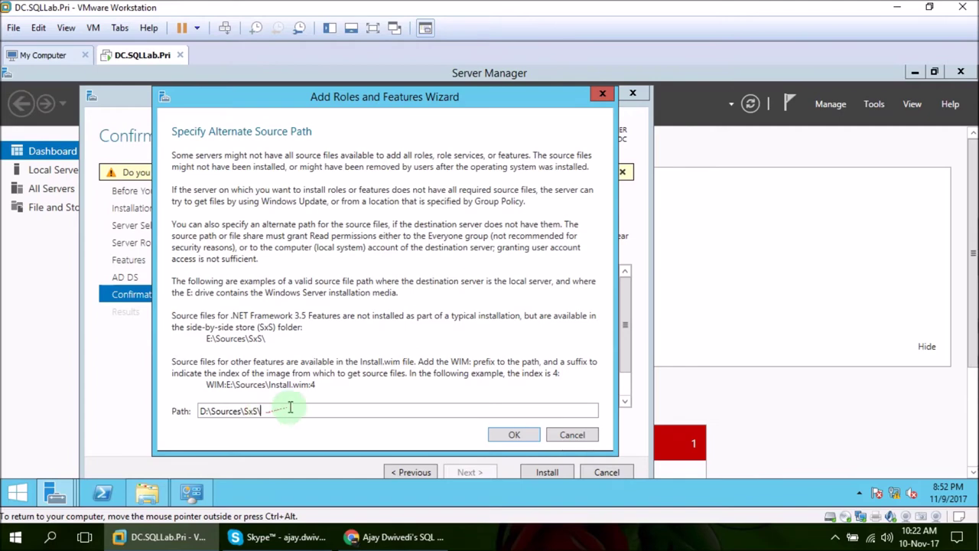
pyautogui.click(515, 433)
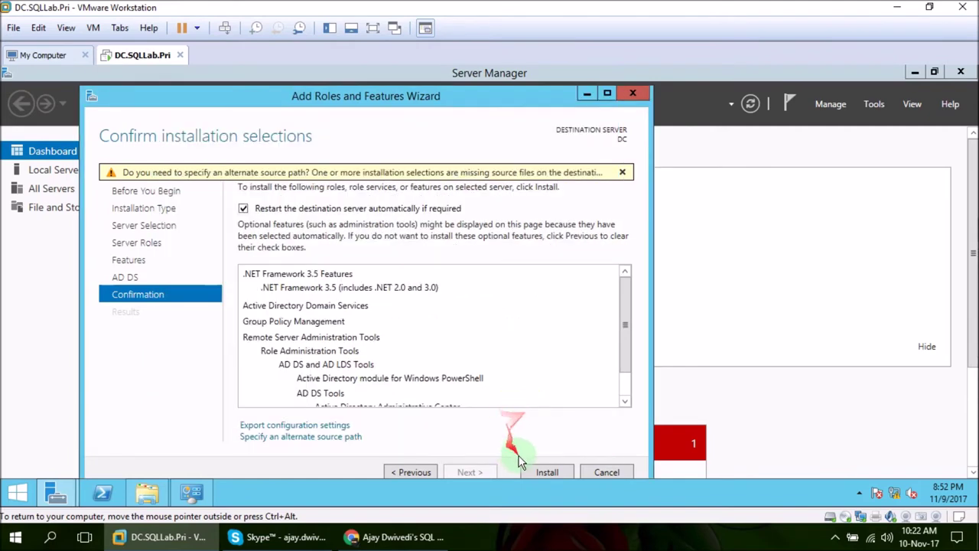
# - Install AD DS and .NET Framework 3.5 on DC, then close the wizard once installation succeeds
pyautogui.click(550, 472)
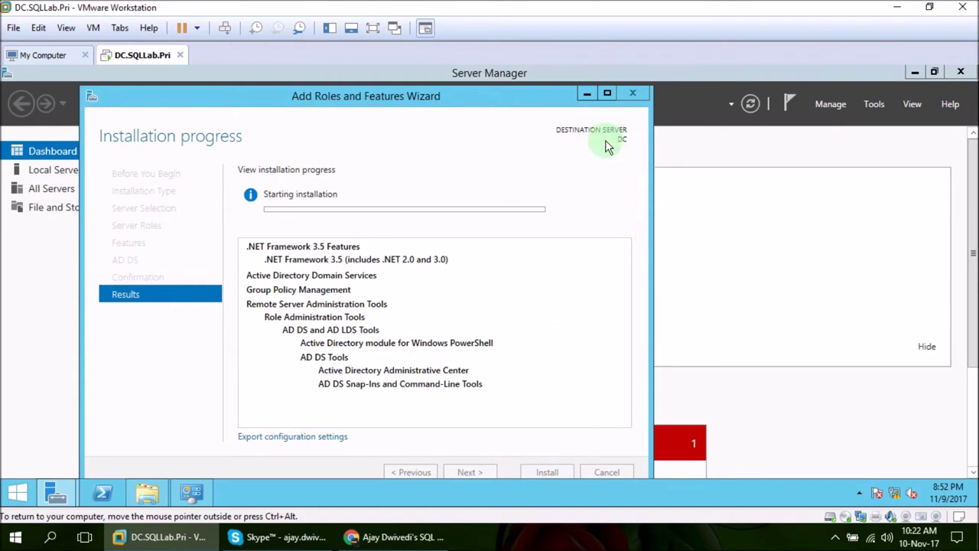
pyautogui.moveTo(474, 92); pyautogui.dragTo(478, 88)
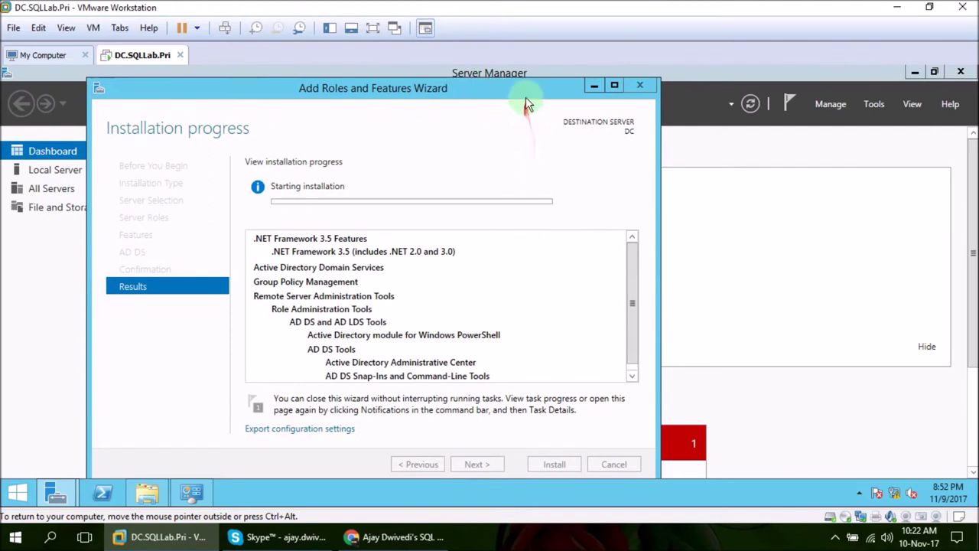
pyautogui.moveTo(530, 82)
pyautogui.mouseDown()
pyautogui.moveTo(525, 157)
pyautogui.moveTo(533, 170)
pyautogui.mouseUp()
pyautogui.moveTo(603, 172); pyautogui.dragTo(578, 153)
pyautogui.moveTo(579, 152); pyautogui.dragTo(646, 537)
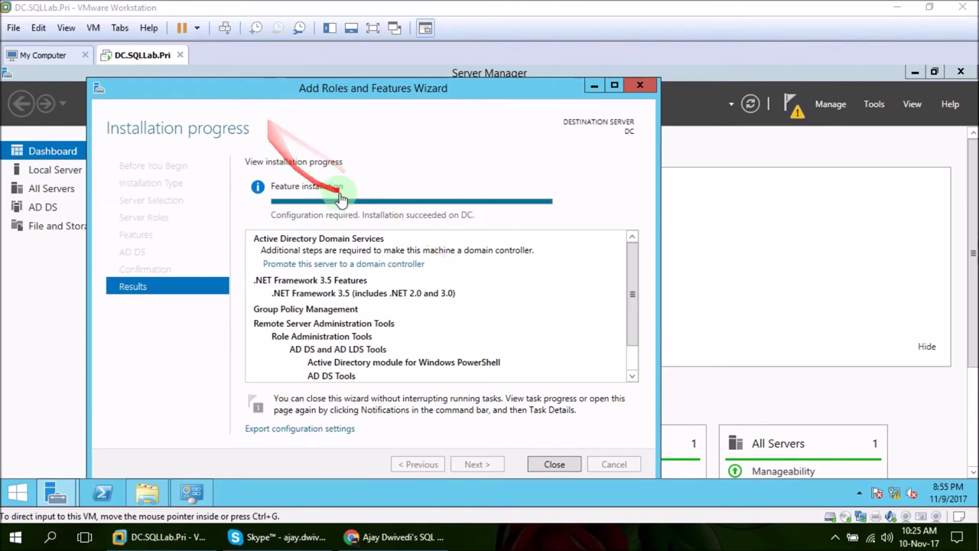
pyautogui.moveTo(344, 186)
pyautogui.mouseDown()
pyautogui.moveTo(372, 158)
pyautogui.moveTo(316, 175)
pyautogui.moveTo(641, 262)
pyautogui.moveTo(269, 224)
pyautogui.moveTo(350, 224)
pyautogui.mouseUp()
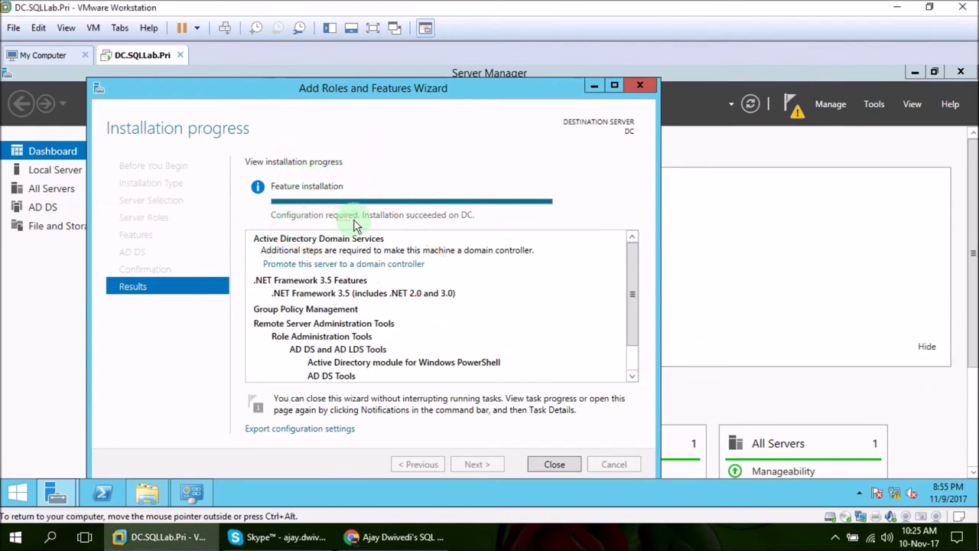
pyautogui.moveTo(498, 218); pyautogui.dragTo(579, 479)
pyautogui.click(556, 466)
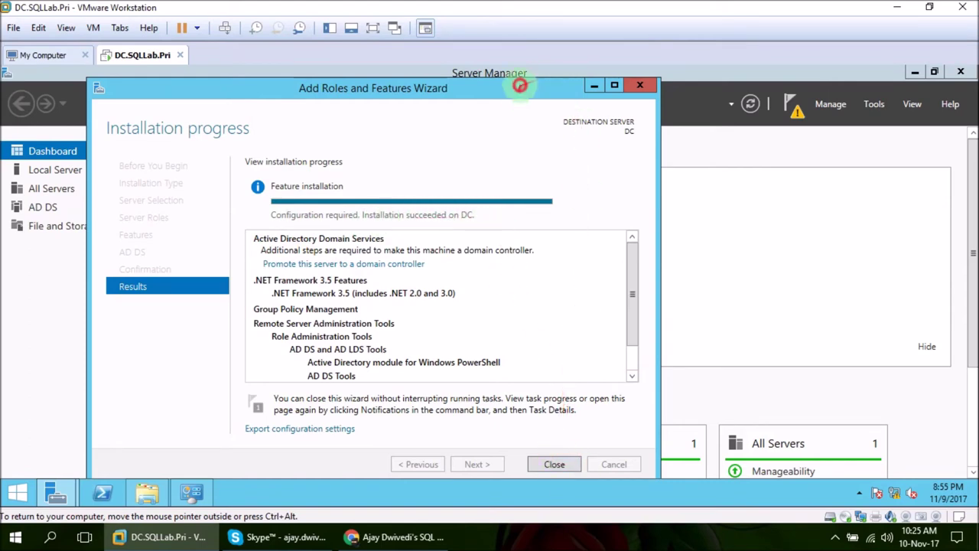
pyautogui.moveTo(520, 87); pyautogui.dragTo(523, 75)
pyautogui.click(556, 451)
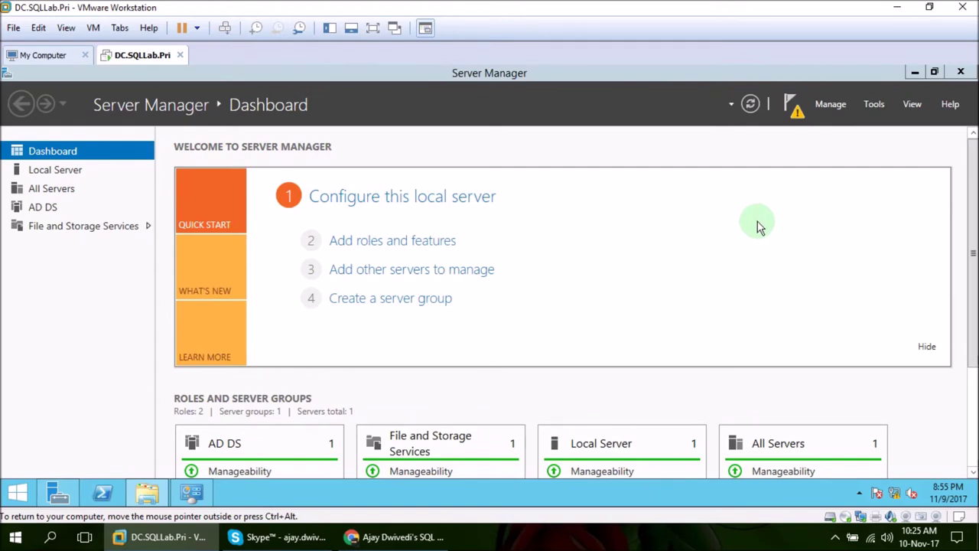
# - Promote the server via the notification flag, adding a new forest with root domain SQLLab.Pri
pyautogui.click(796, 115)
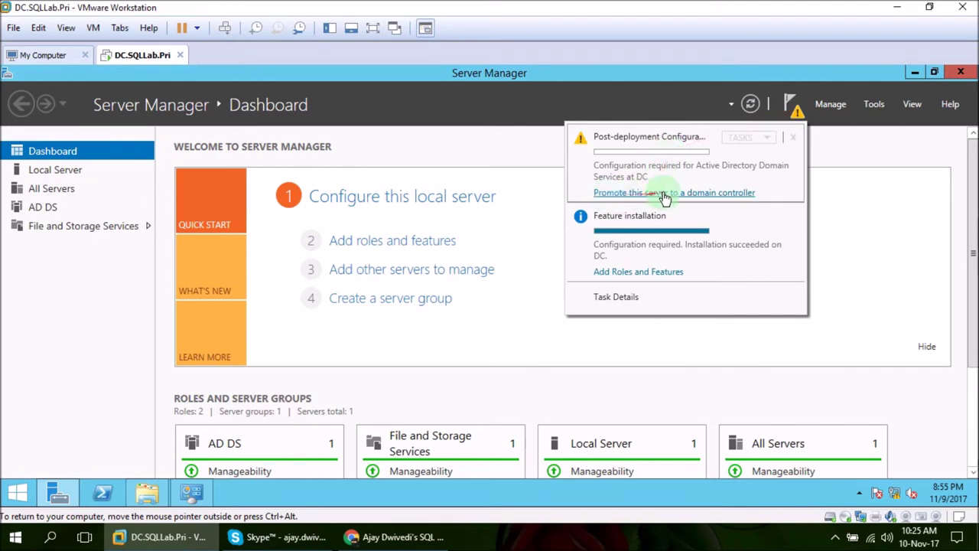
pyautogui.click(719, 195)
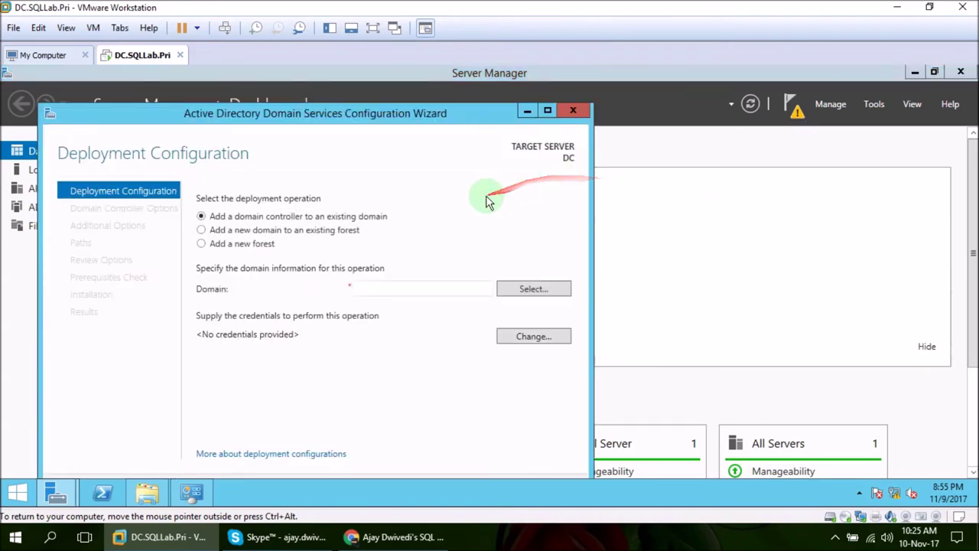
pyautogui.click(201, 244)
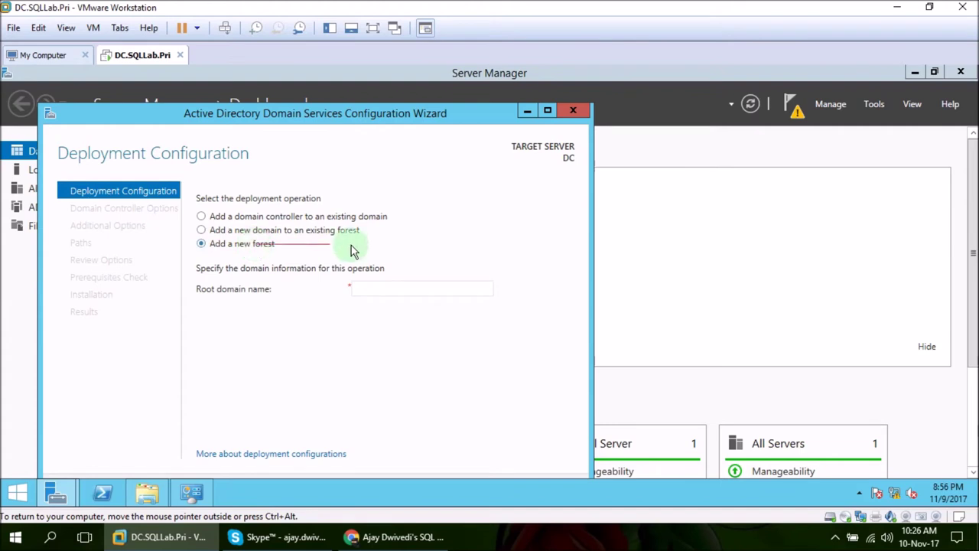
pyautogui.click(372, 284)
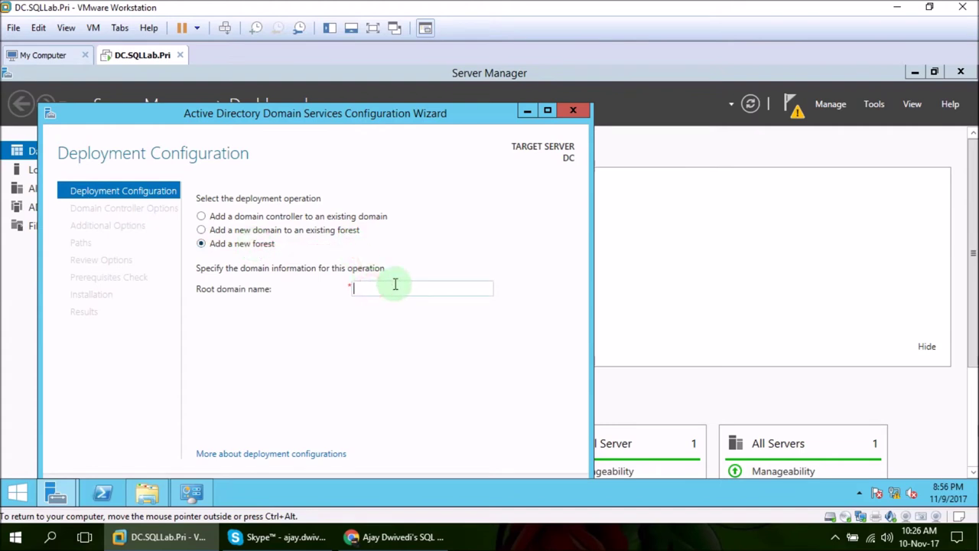
pyautogui.write('SQLLab.Pri')
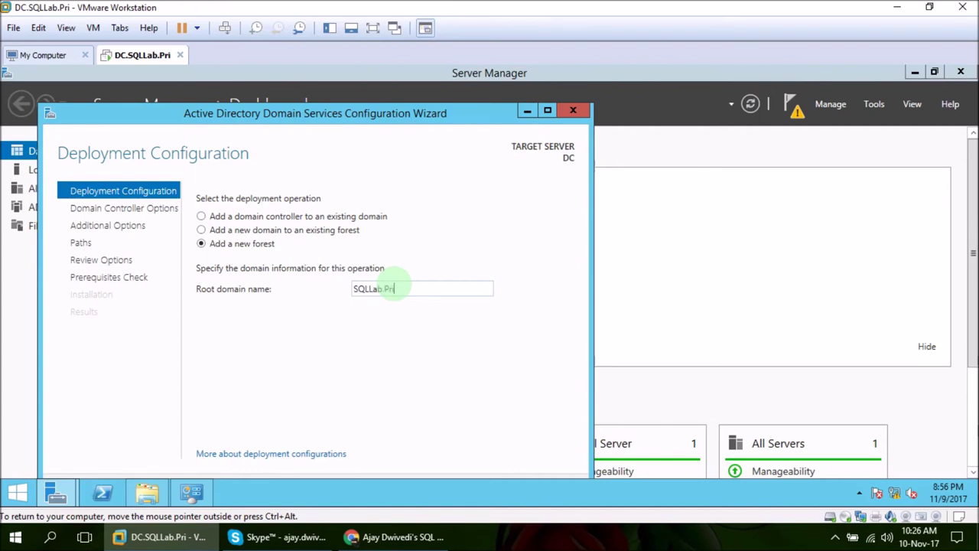
pyautogui.moveTo(451, 113); pyautogui.dragTo(475, 95)
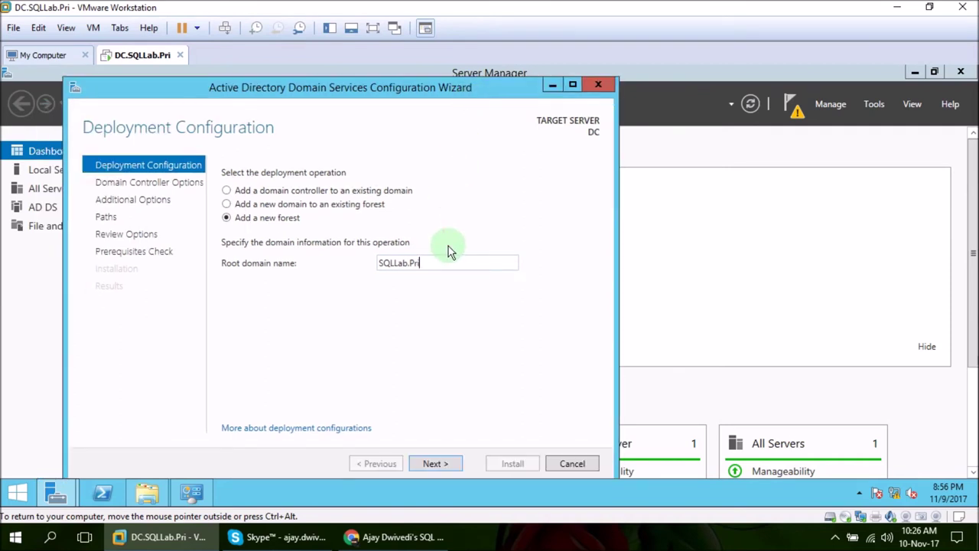
pyautogui.click(440, 465)
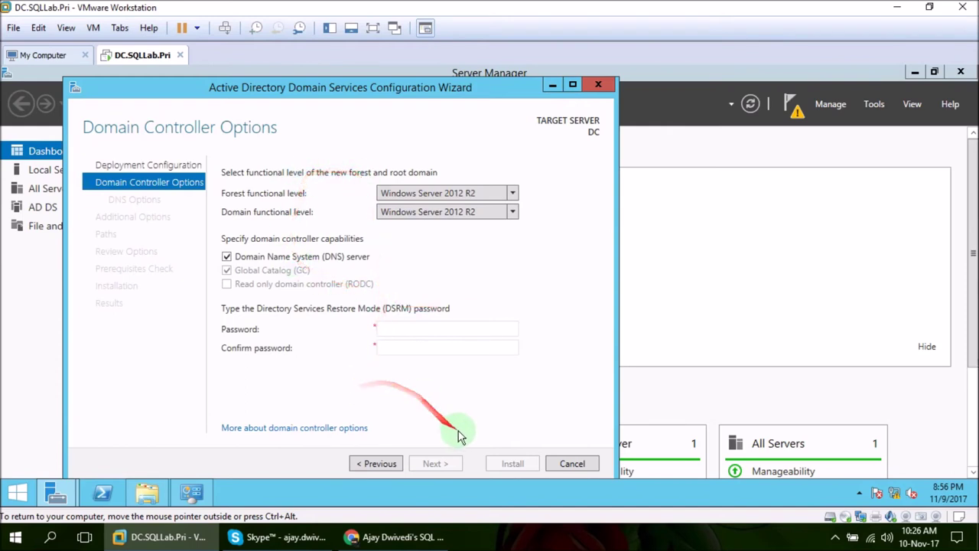
# - Enter the Directory Services Restore Mode password on the Domain Controller Options page
pyautogui.click(413, 329)
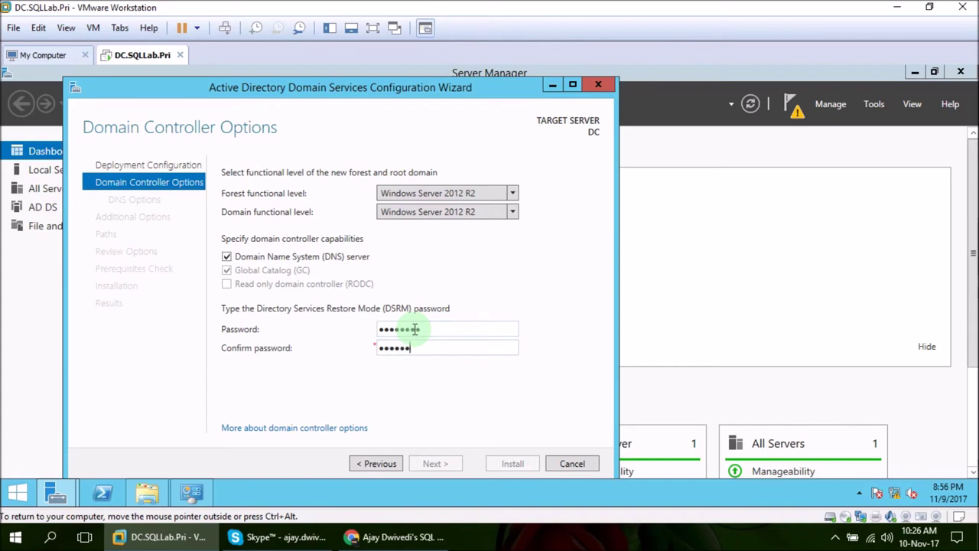
pyautogui.write('rd')
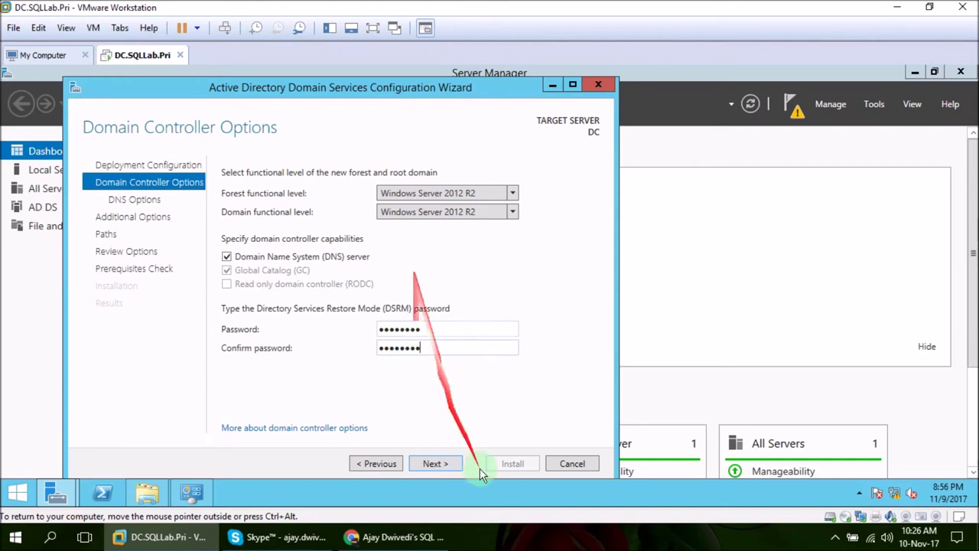
pyautogui.click(433, 463)
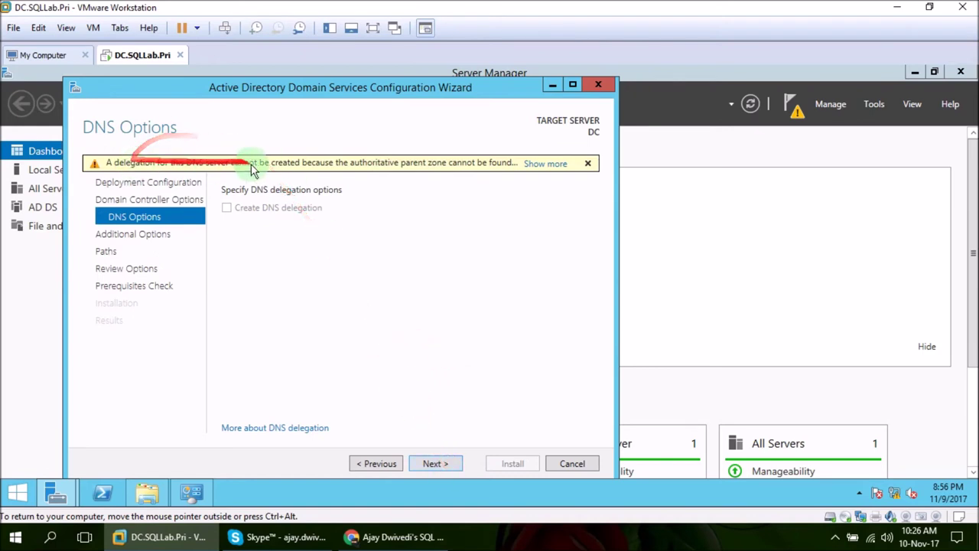
# - Accept the DNS delegation and NetBIOS defaults, pass prerequisites, and install the domain controller
pyautogui.click(440, 464)
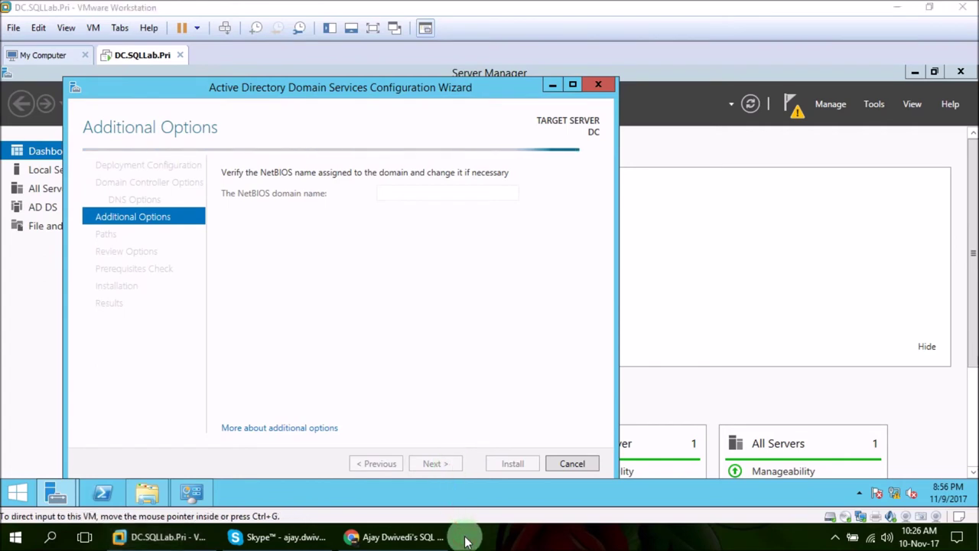
pyautogui.click(437, 463)
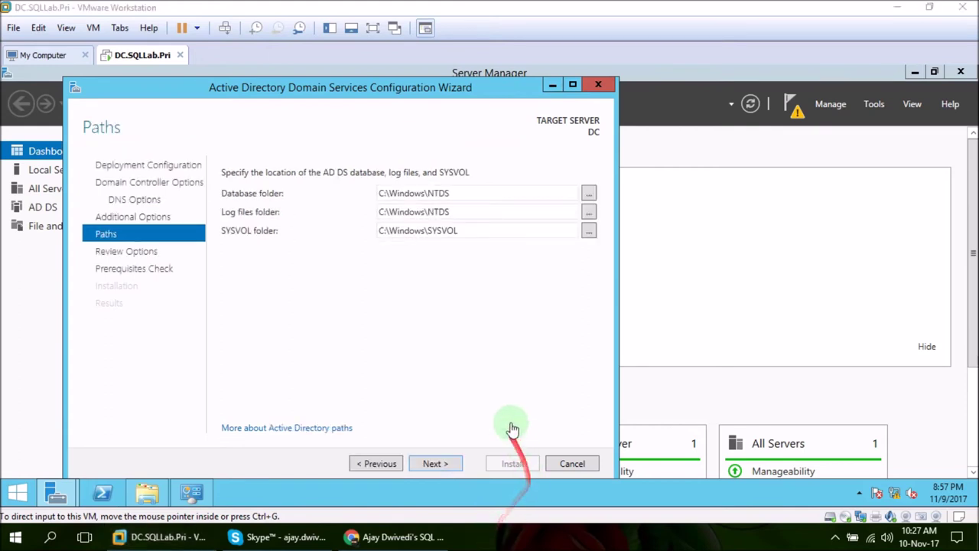
pyautogui.click(449, 462)
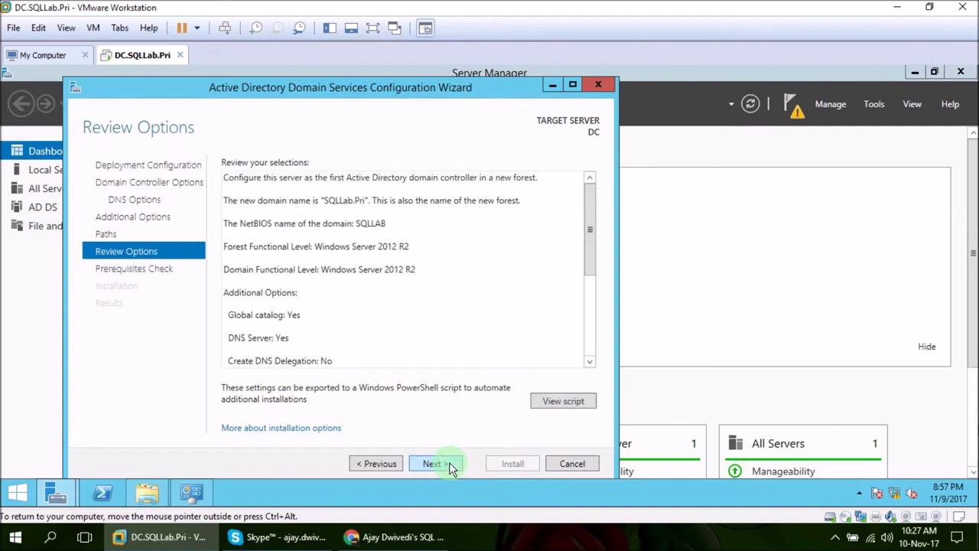
pyautogui.click(449, 464)
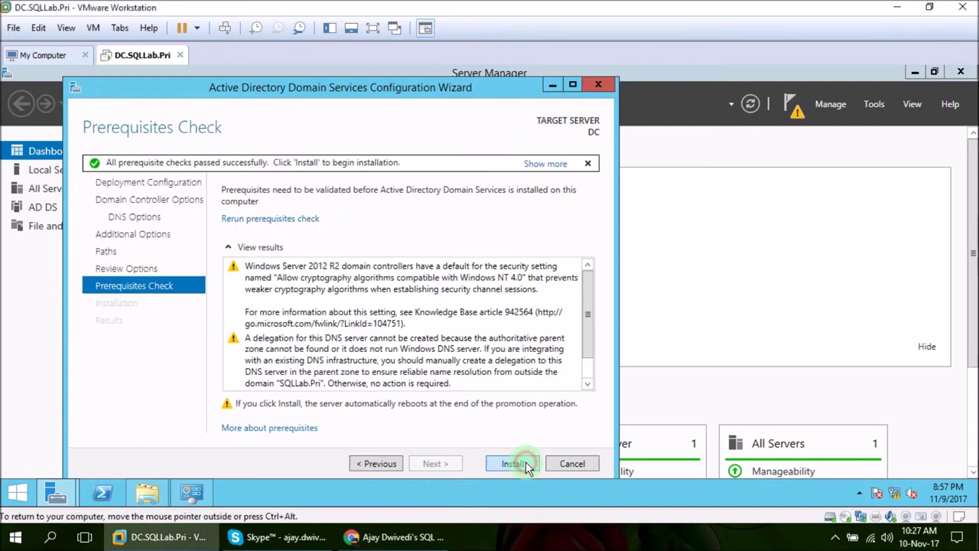
pyautogui.click(523, 463)
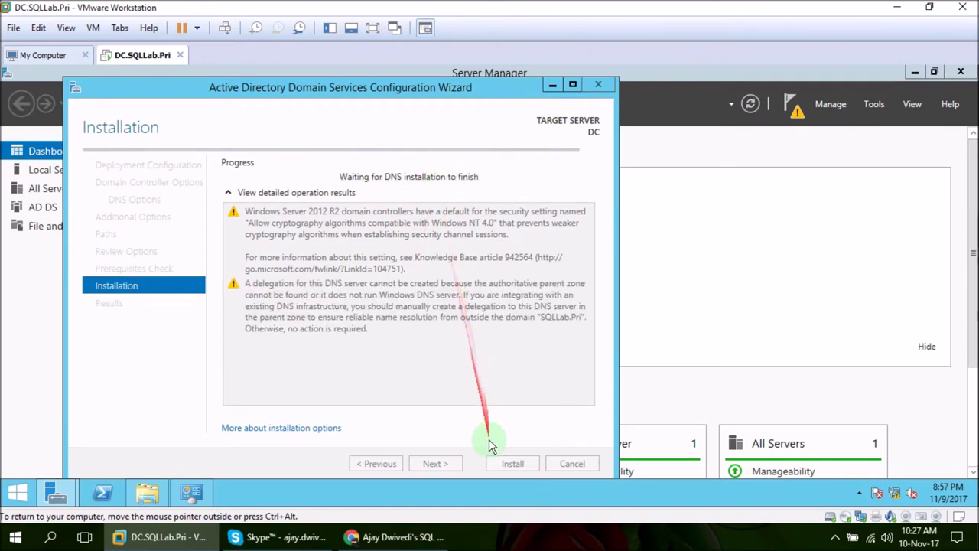
pyautogui.click(501, 536)
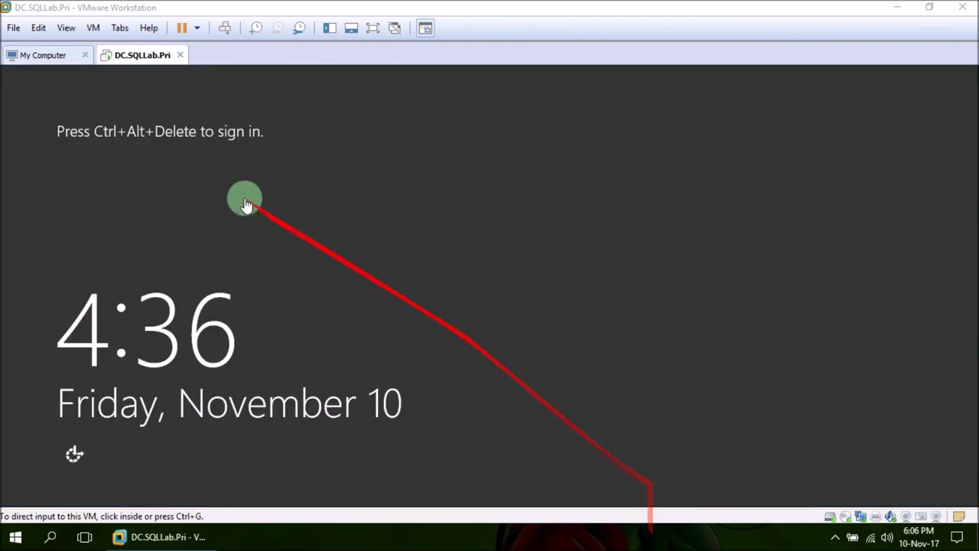
# - Send Ctrl+Alt+Del to the rebooted server and sign in as SQLLAB\Administrator with its password
pyautogui.click(194, 131)
pyautogui.hotkey('ctrl', 'alt')
pyautogui.click(223, 28)
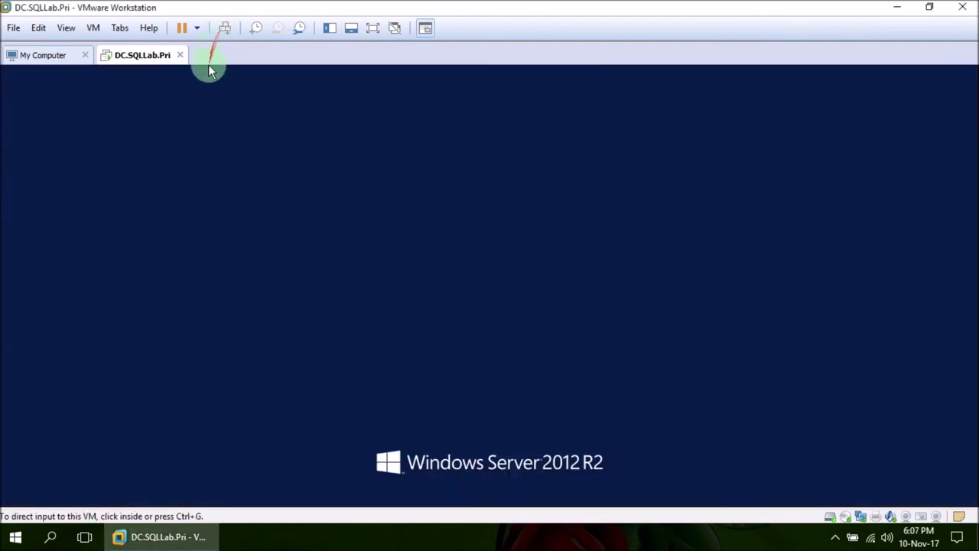
pyautogui.click(273, 187)
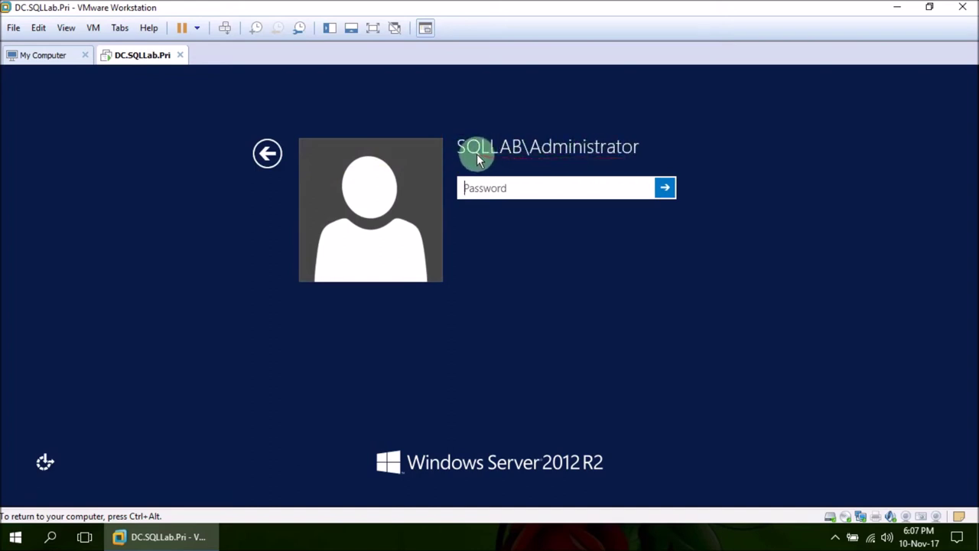
pyautogui.click(477, 156)
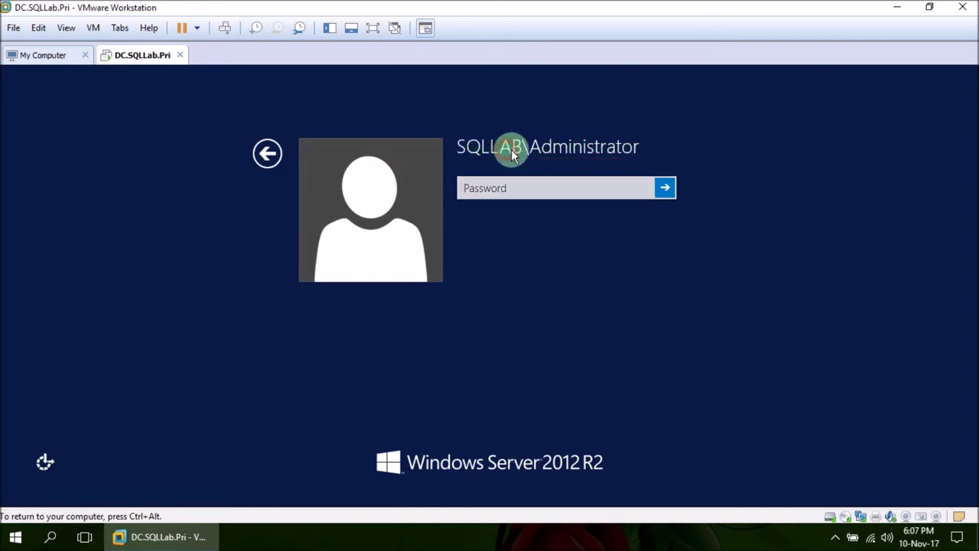
pyautogui.click(488, 189)
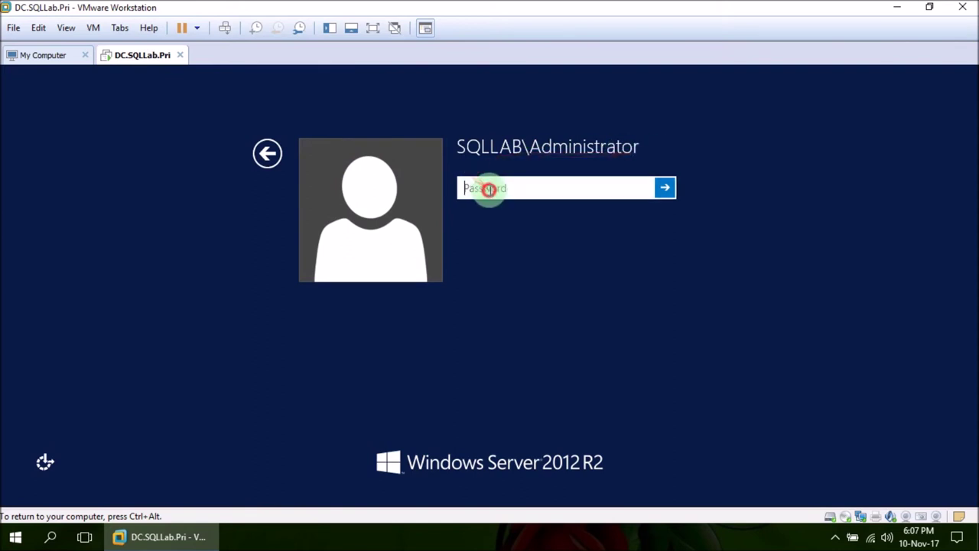
pyautogui.write('•')
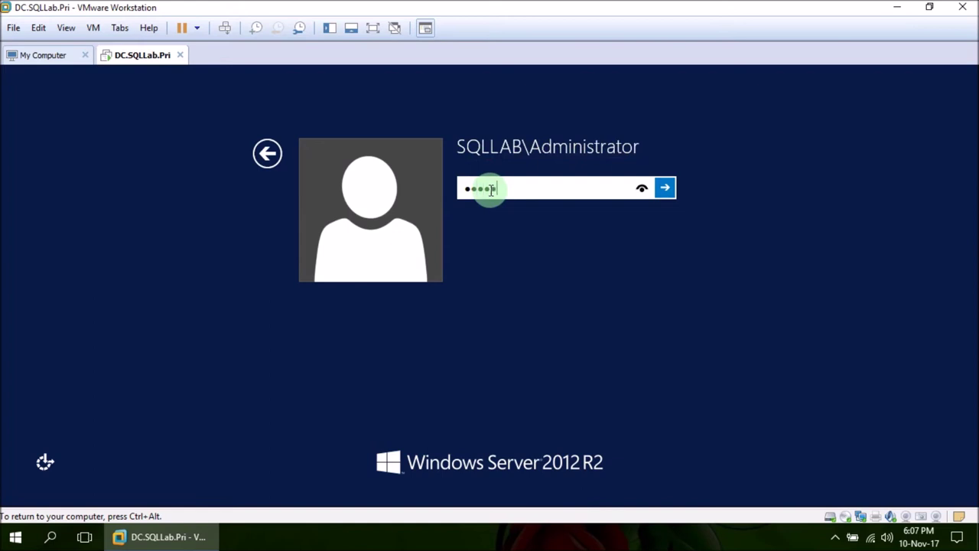
pyautogui.write('•••••••')
pyautogui.press('Return')
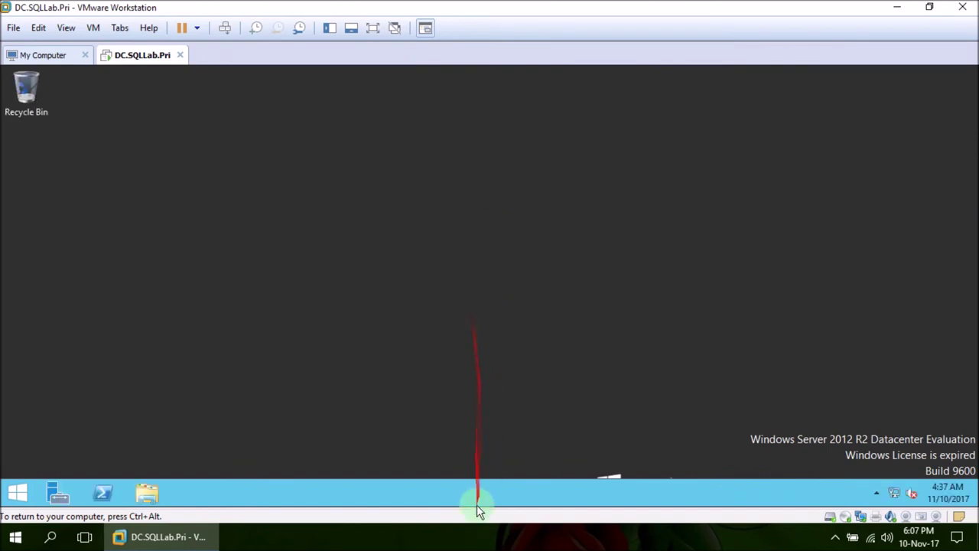
pyautogui.click(474, 542)
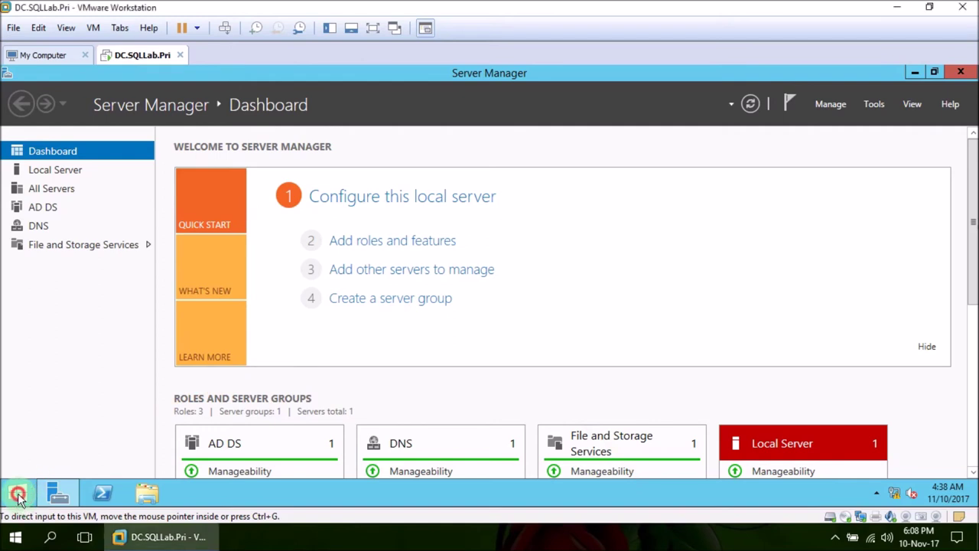
# - Open DNS Manager from a Start search for DNS and select DC's Reverse Lookup Zones
pyautogui.click(19, 494)
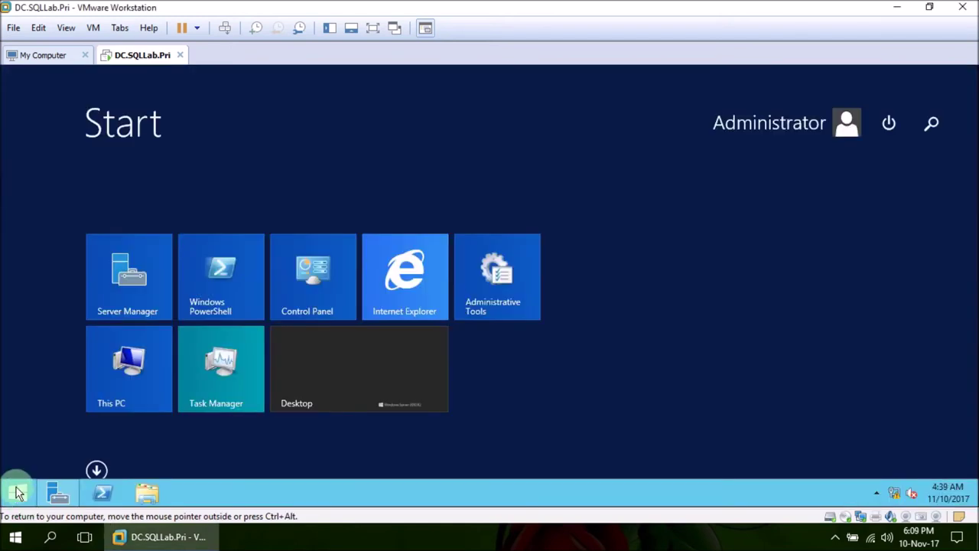
pyautogui.write('DNS')
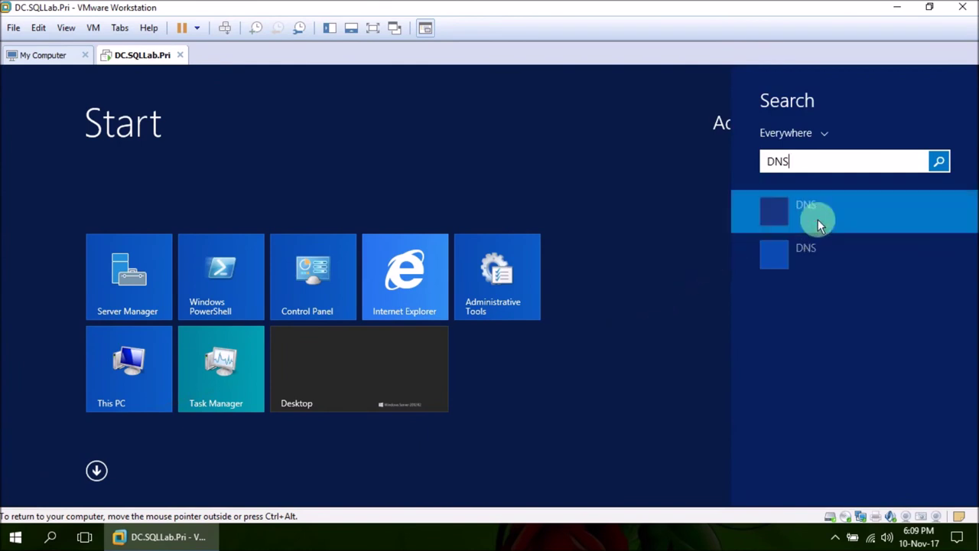
pyautogui.click(780, 258)
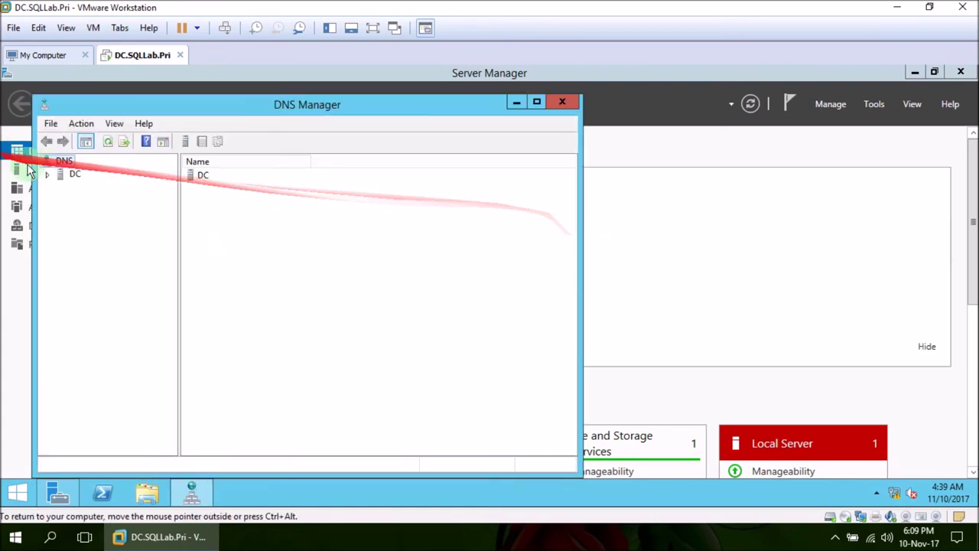
pyautogui.click(47, 173)
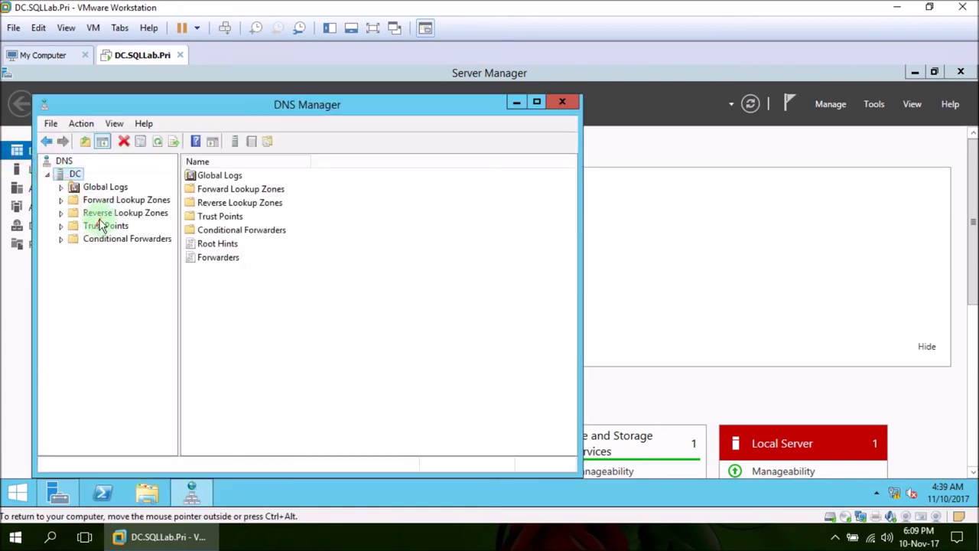
pyautogui.click(94, 214)
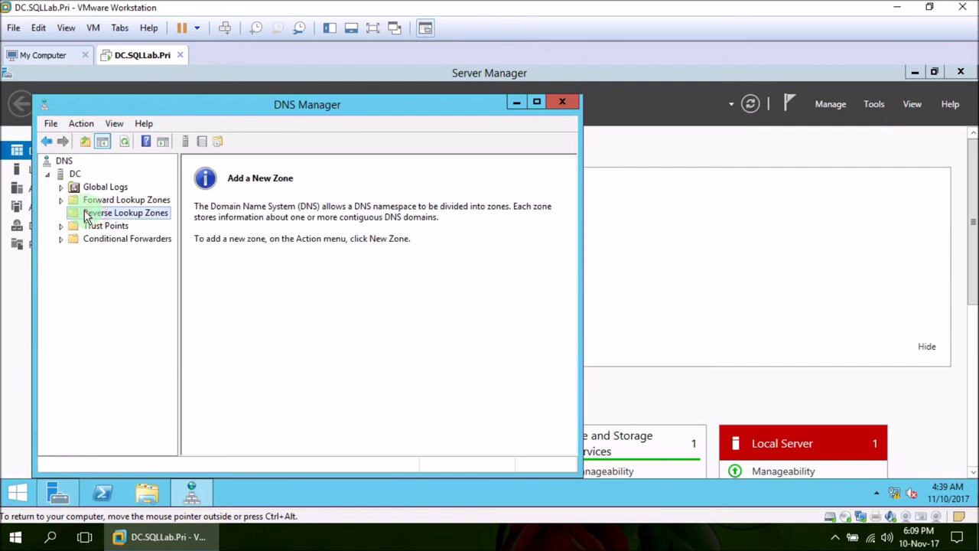
# - Start a new AD-stored primary reverse zone replicated to all forest DNS servers, type IPv4
pyautogui.rightClick(135, 217)
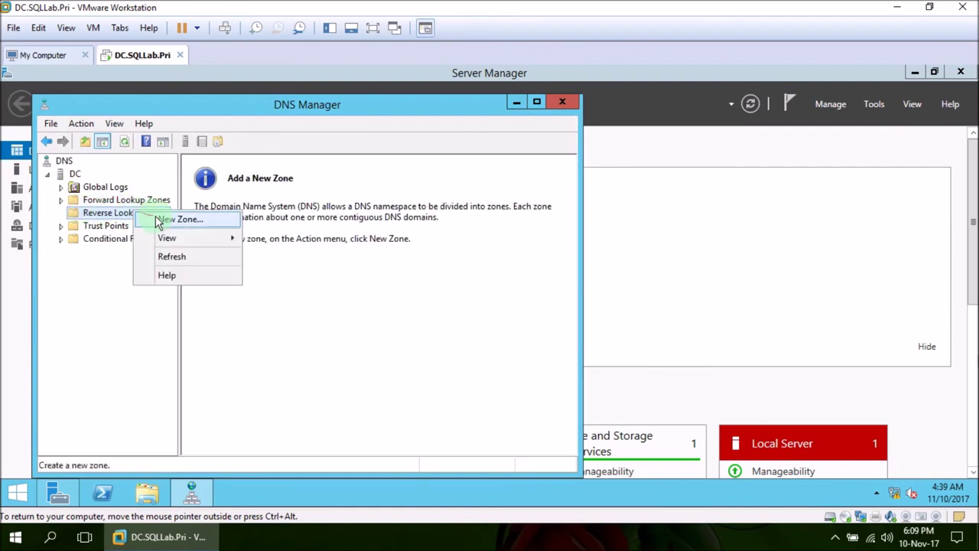
pyautogui.click(157, 220)
pyautogui.click(313, 371)
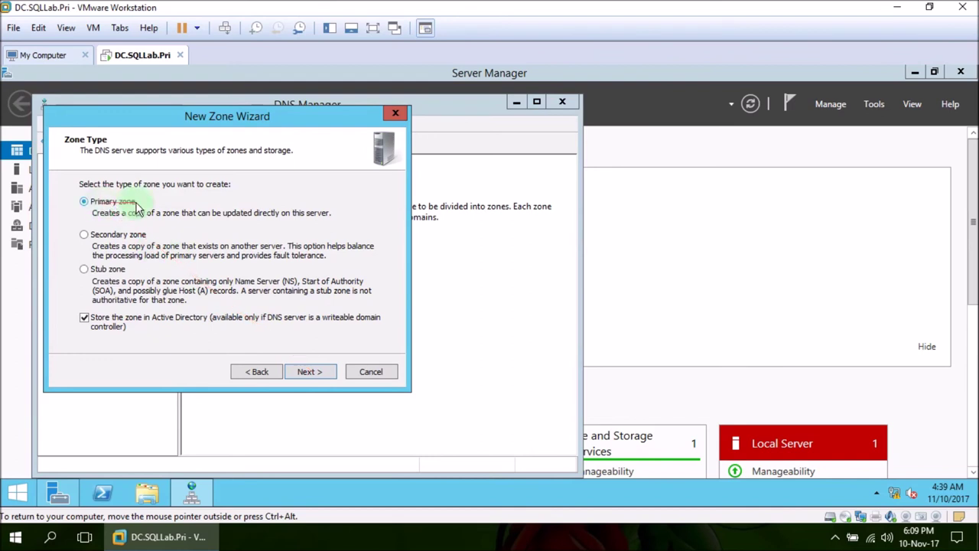
pyautogui.click(310, 371)
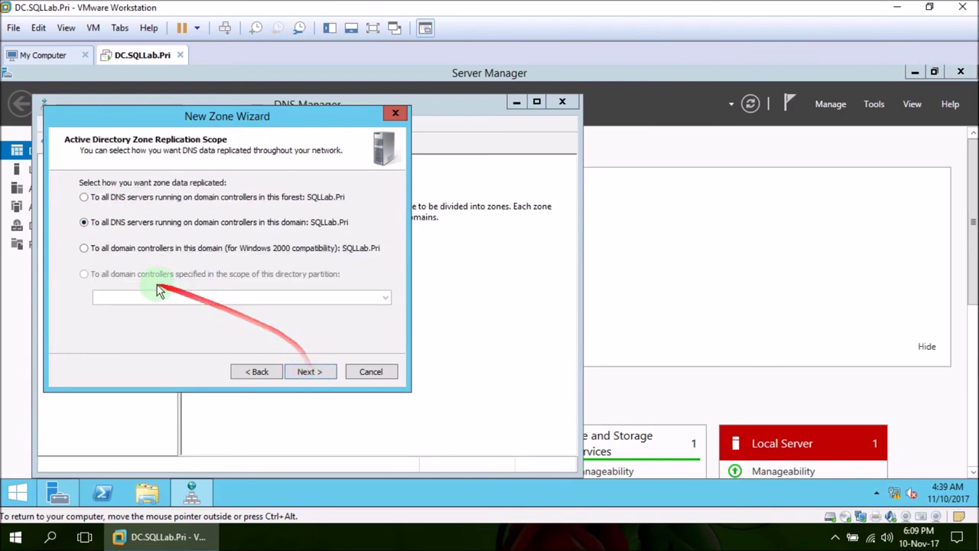
pyautogui.click(138, 197)
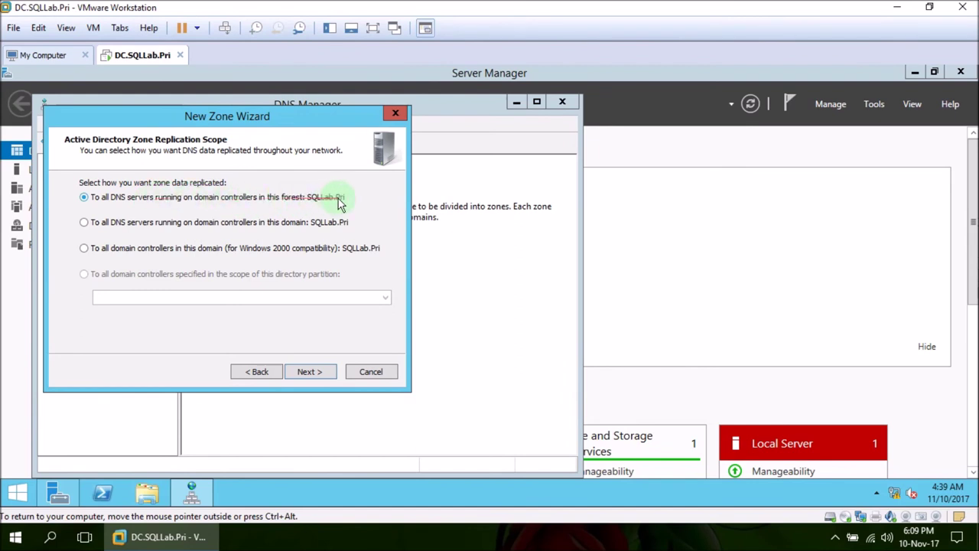
pyautogui.click(303, 372)
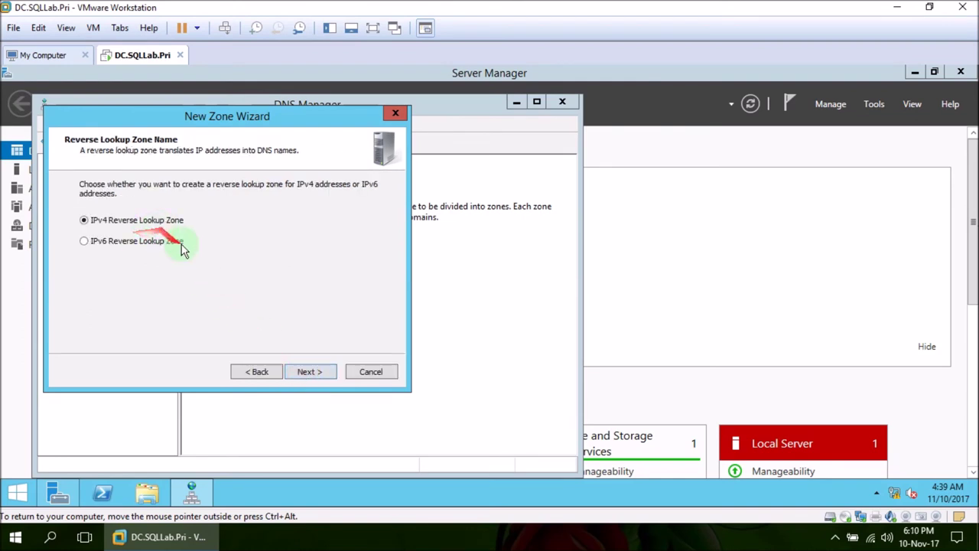
pyautogui.click(322, 372)
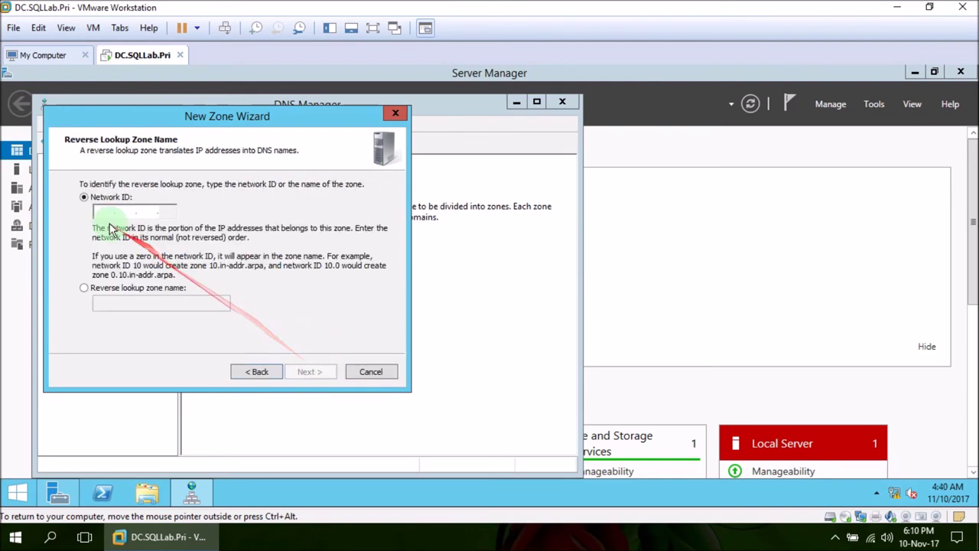
pyautogui.click(108, 210)
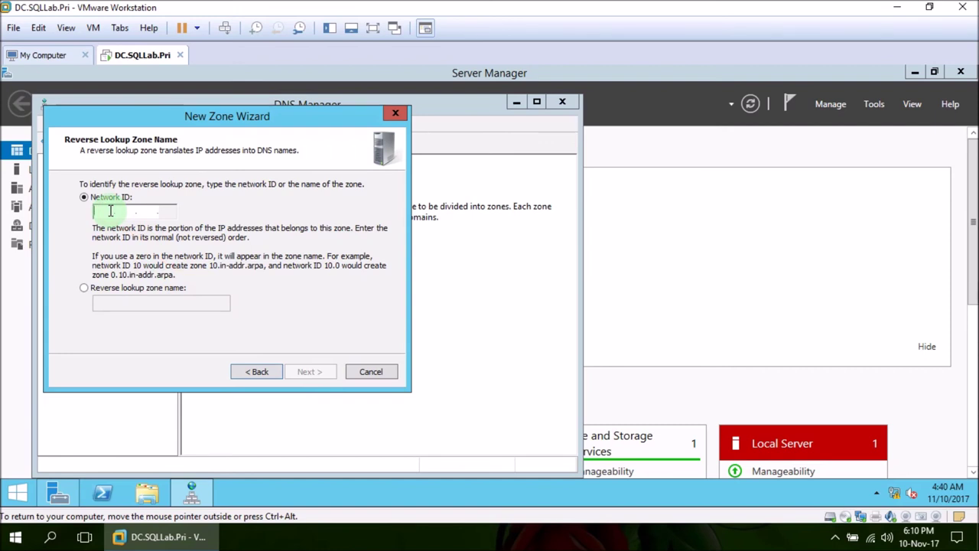
# - Check the server's IPv4 address in the Ethernet0 connection details
pyautogui.rightClick(896, 497)
pyautogui.click(887, 483)
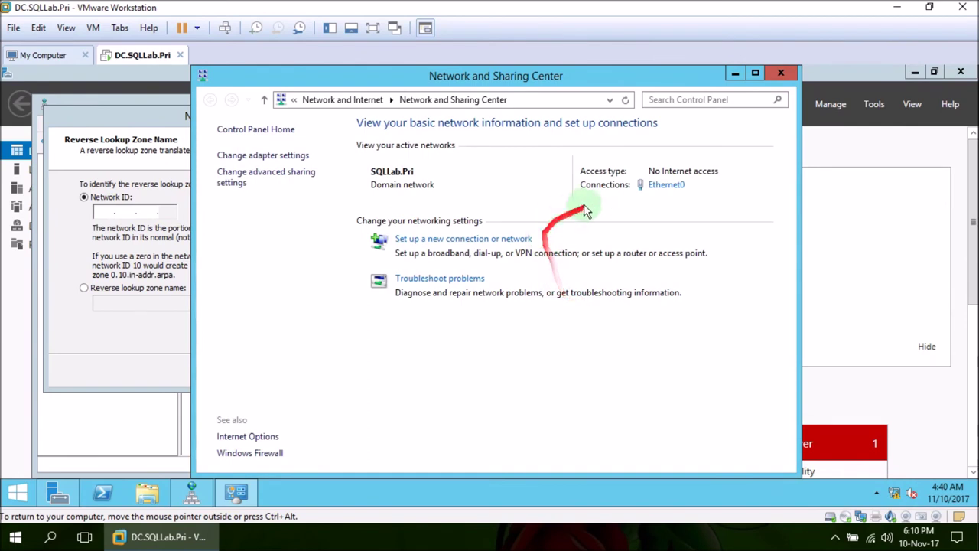
pyautogui.click(665, 186)
pyautogui.click(415, 267)
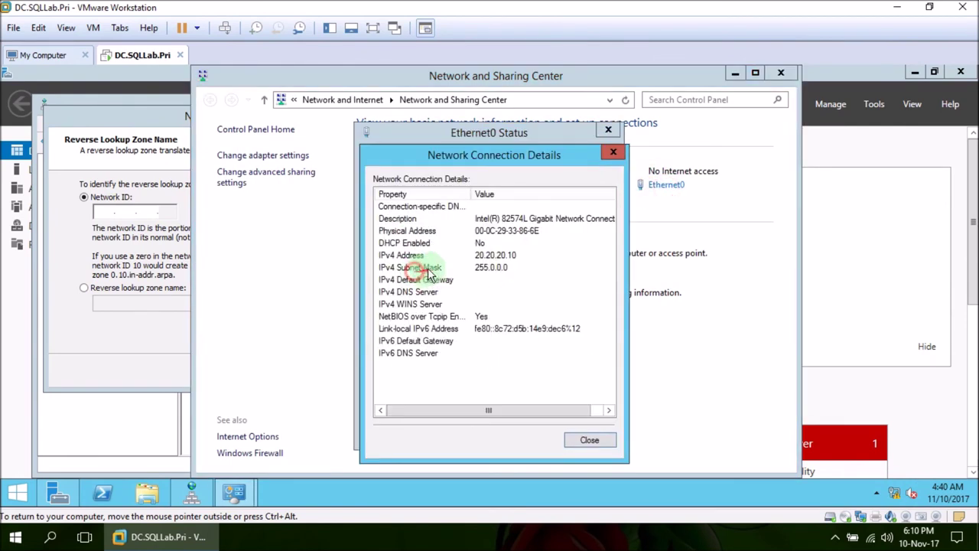
pyautogui.click(483, 255)
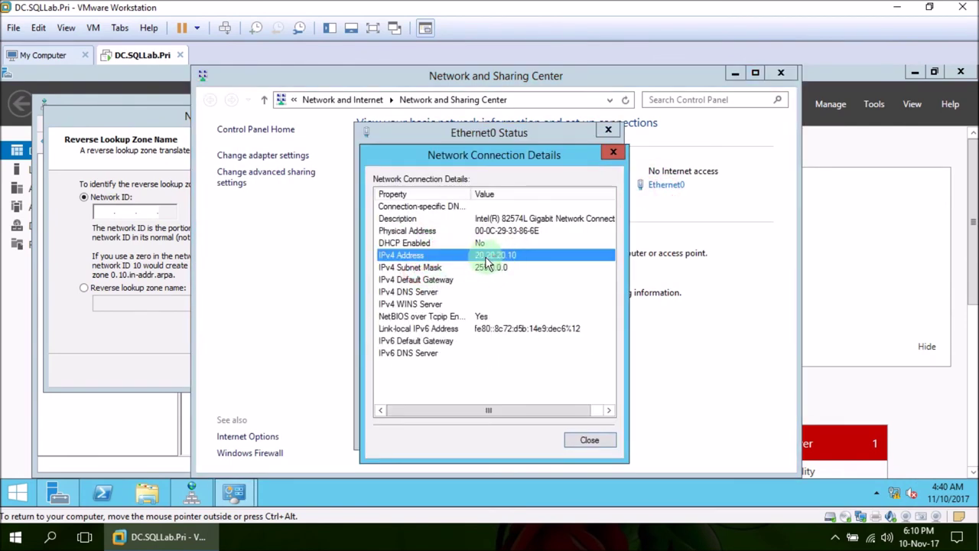
pyautogui.click(612, 151)
pyautogui.click(611, 133)
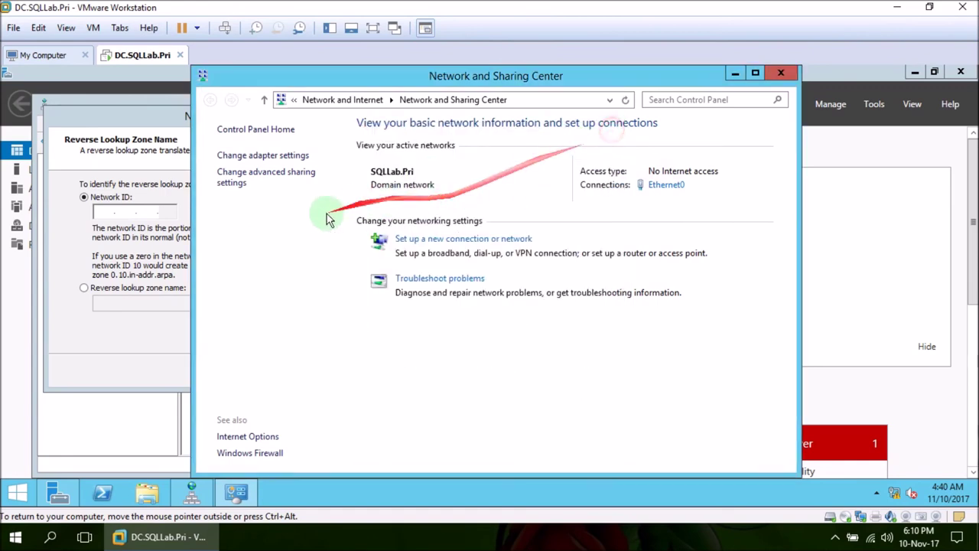
pyautogui.click(785, 76)
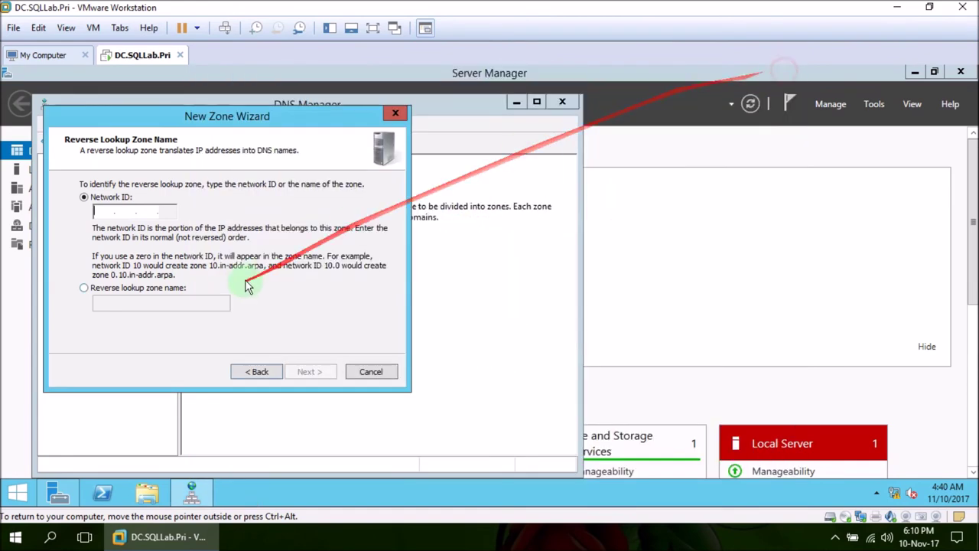
# - Enter network ID 20.20.20, keep secure-only dynamic updates, and finish creating the reverse zone
pyautogui.write('20.20.20.')
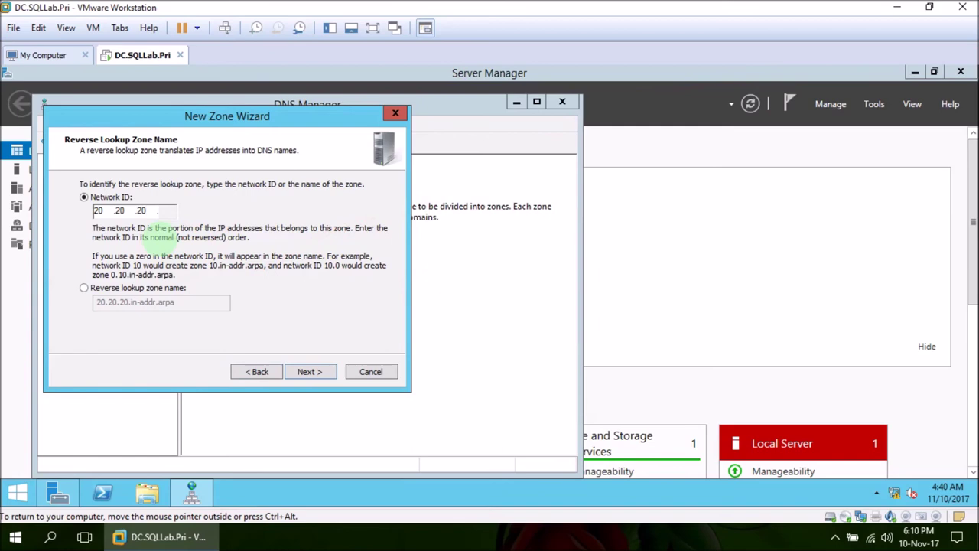
pyautogui.click(306, 370)
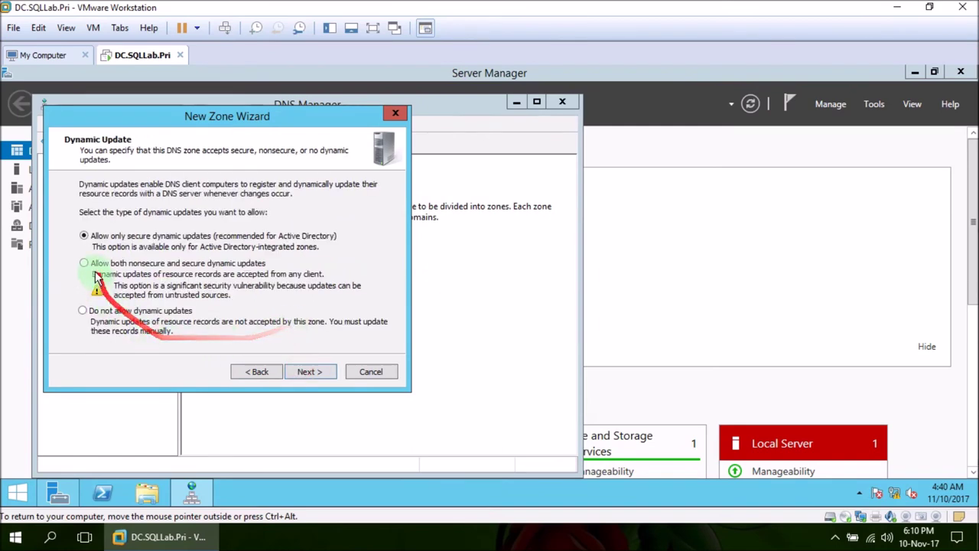
pyautogui.click(306, 371)
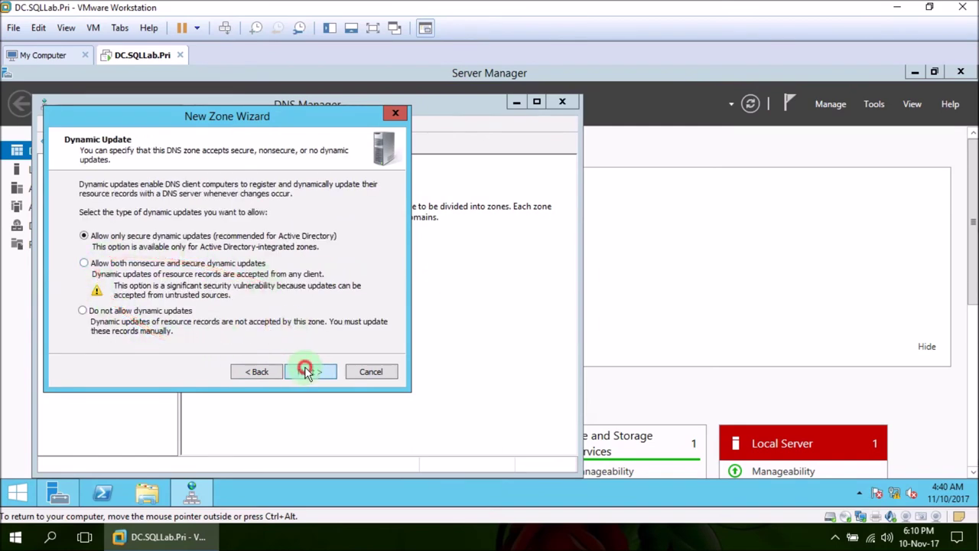
pyautogui.click(306, 371)
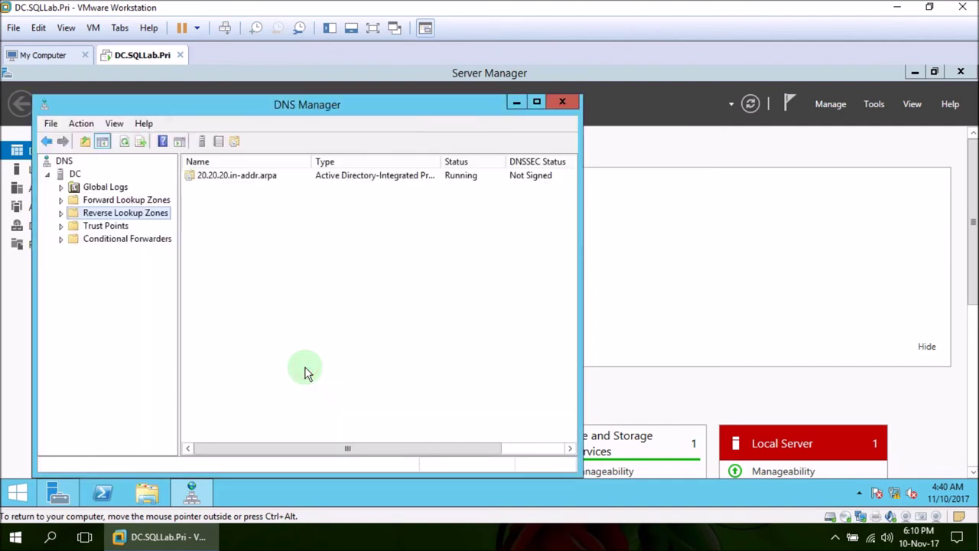
# - Open Active Directory Users and Computers and expand SQLLab.Pri to its Users container
pyautogui.click(18, 495)
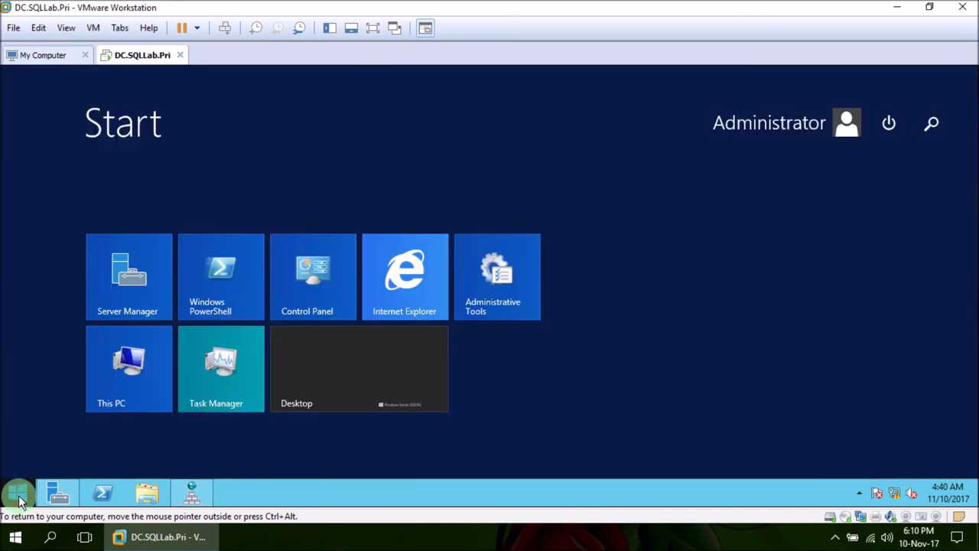
pyautogui.write('USERs and Computers')
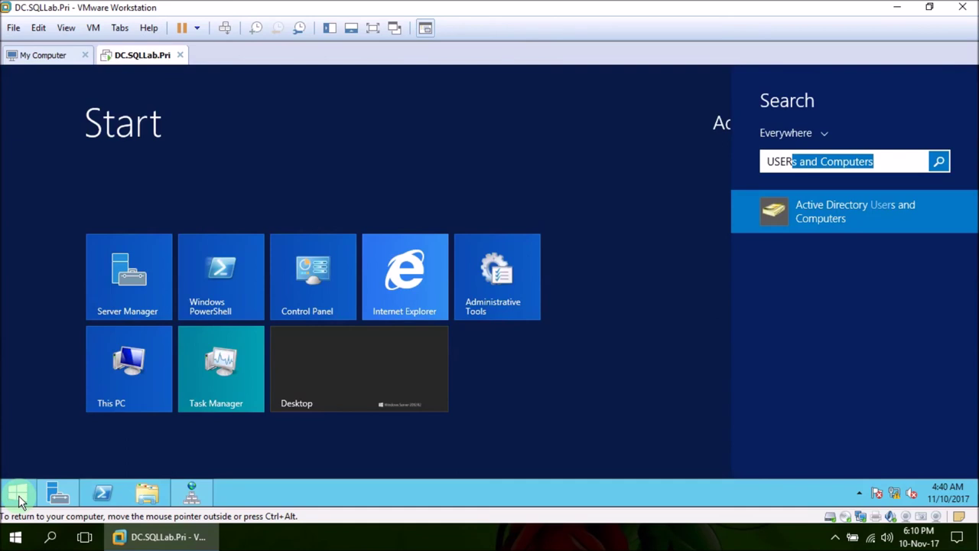
pyautogui.click(807, 214)
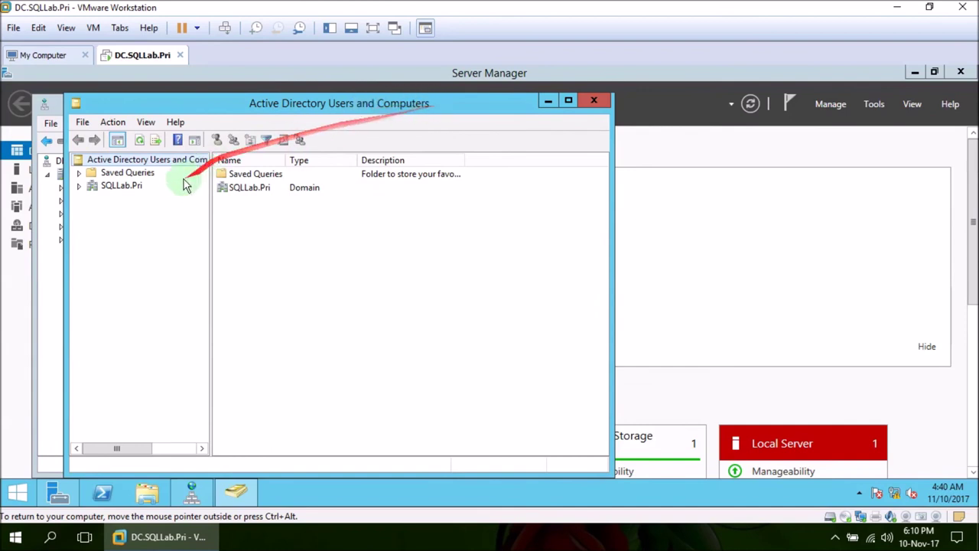
pyautogui.click(90, 189)
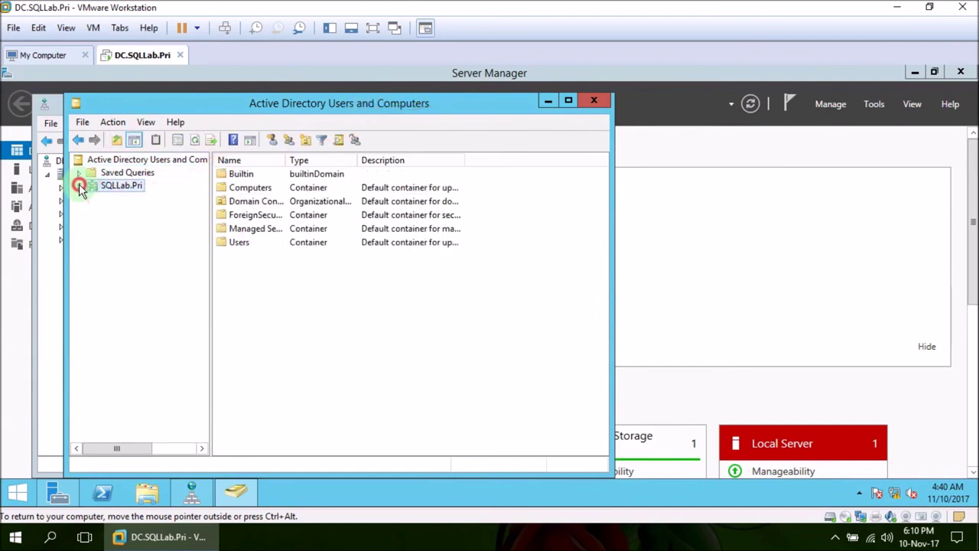
pyautogui.click(79, 186)
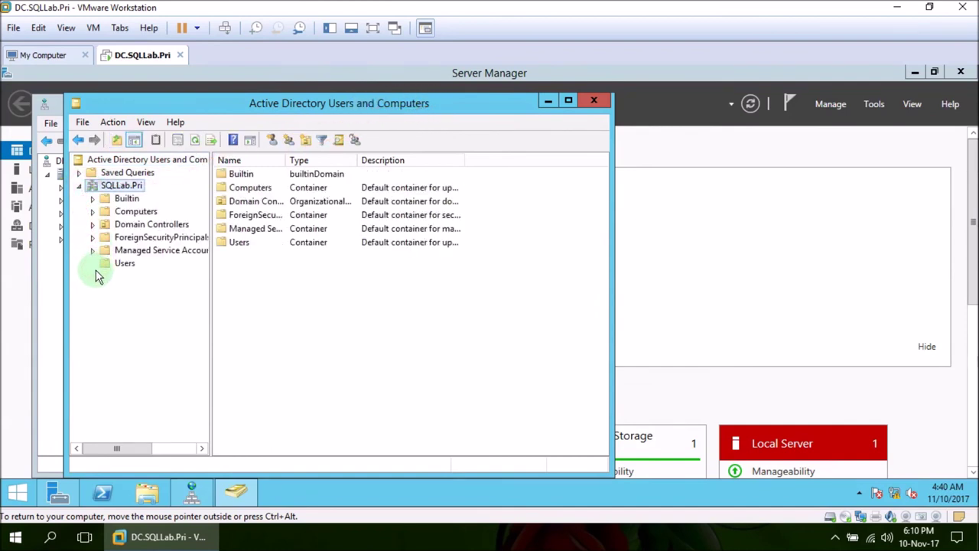
pyautogui.click(120, 263)
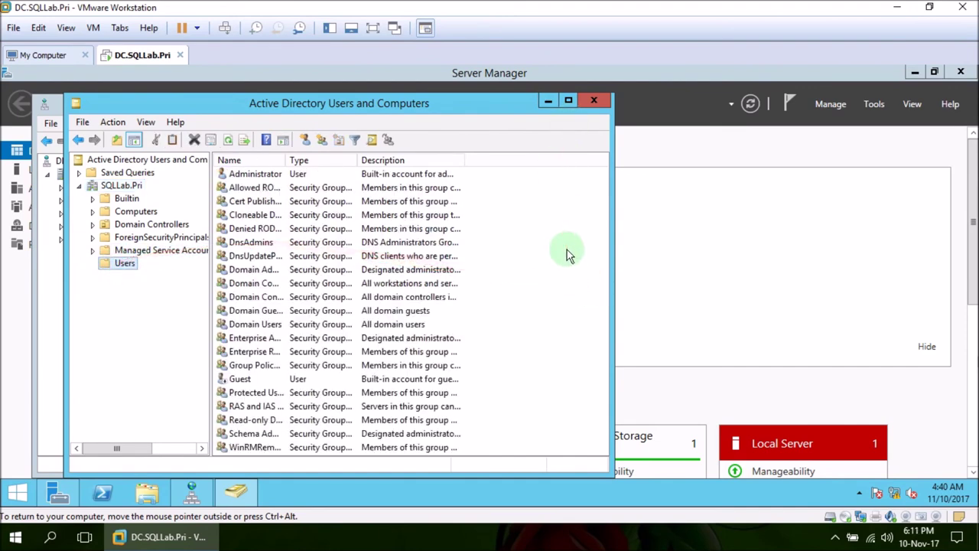
# - Create a new security group named SQLDBA in the Users container
pyautogui.click(535, 336)
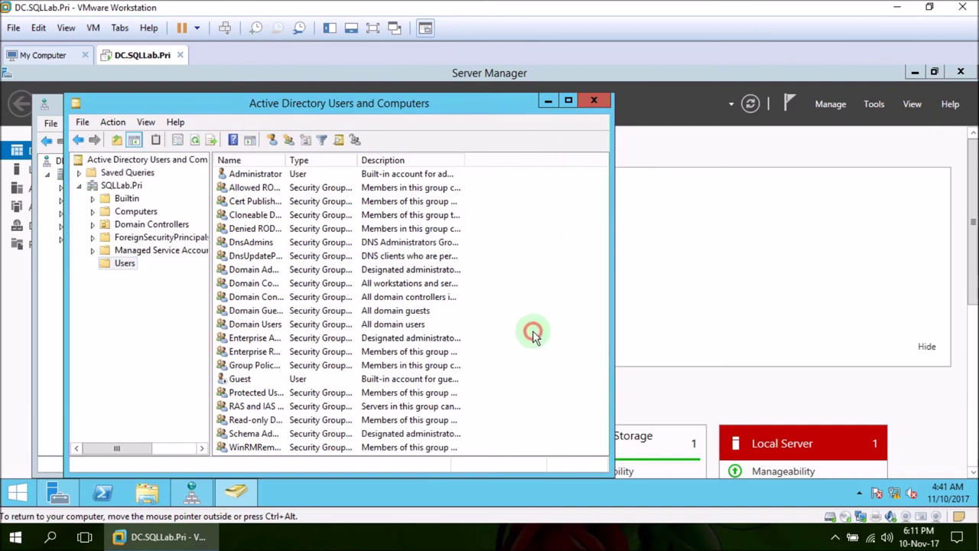
pyautogui.click(126, 265)
pyautogui.rightClick(130, 268)
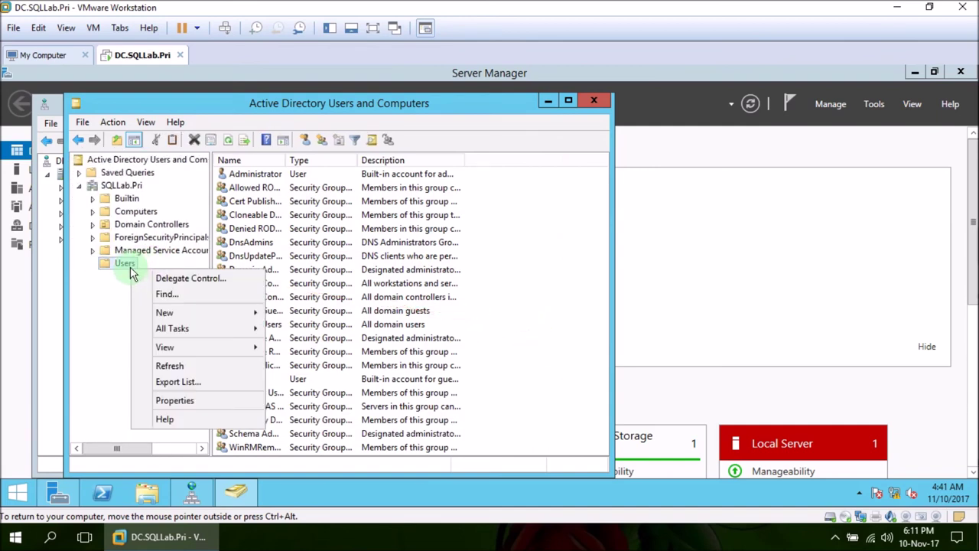
pyautogui.moveTo(206, 317)
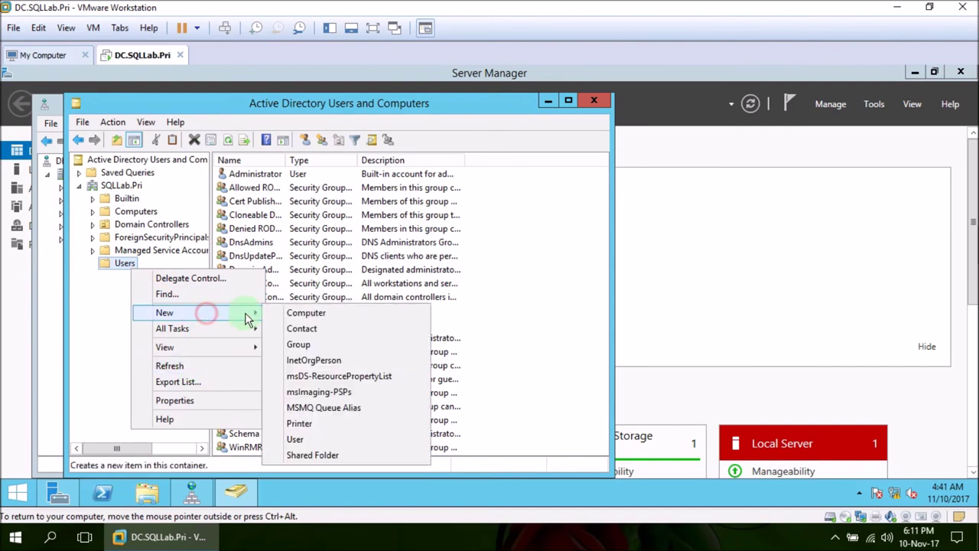
pyautogui.click(312, 343)
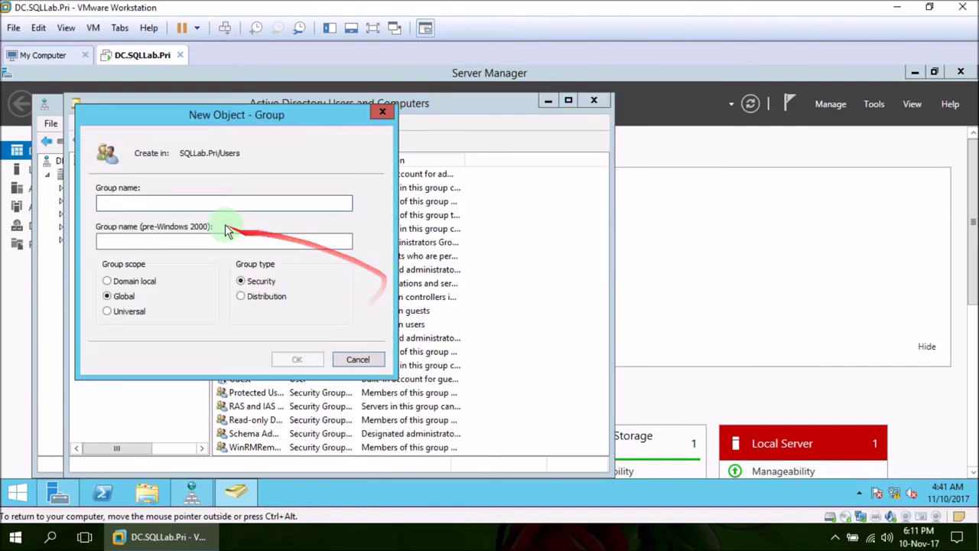
pyautogui.write('SQLDBA')
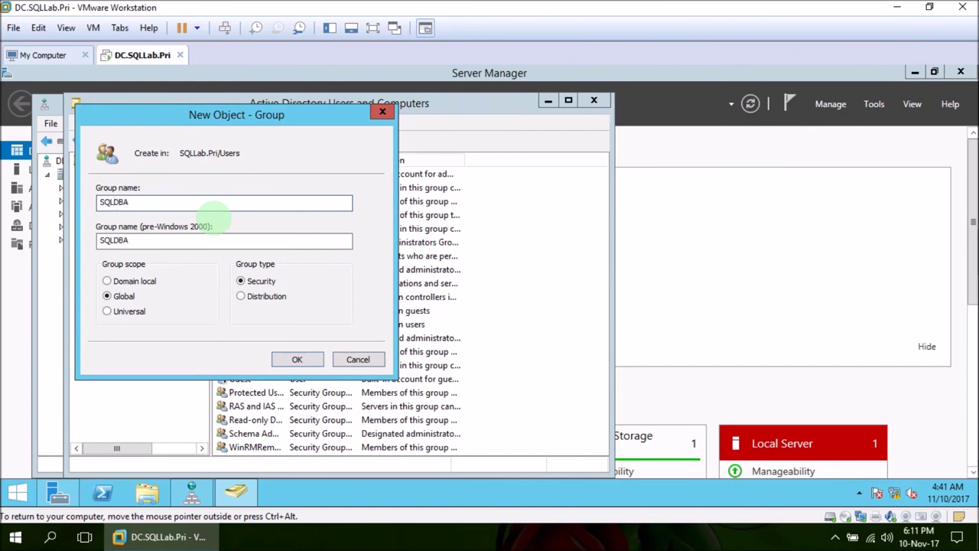
pyautogui.click(298, 359)
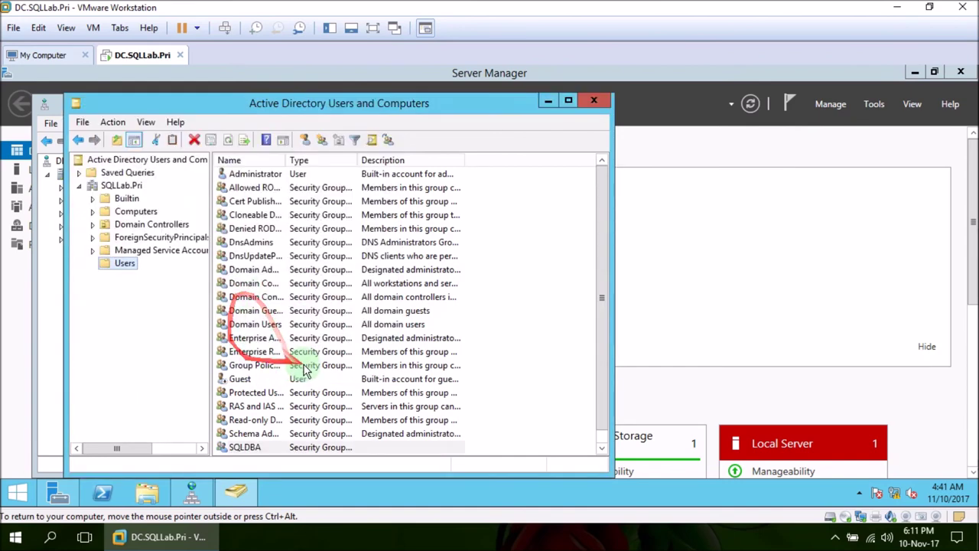
# - Open SQLDBA's Member Of page and resolve a group name to Administrators
pyautogui.click(267, 377)
pyautogui.scroll(-1, 290, 413)
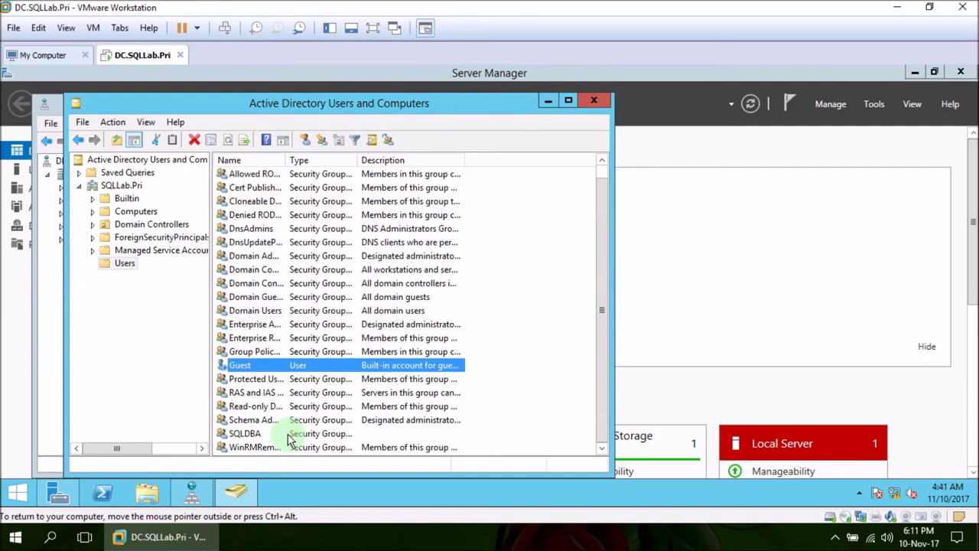
pyautogui.doubleClick(290, 436)
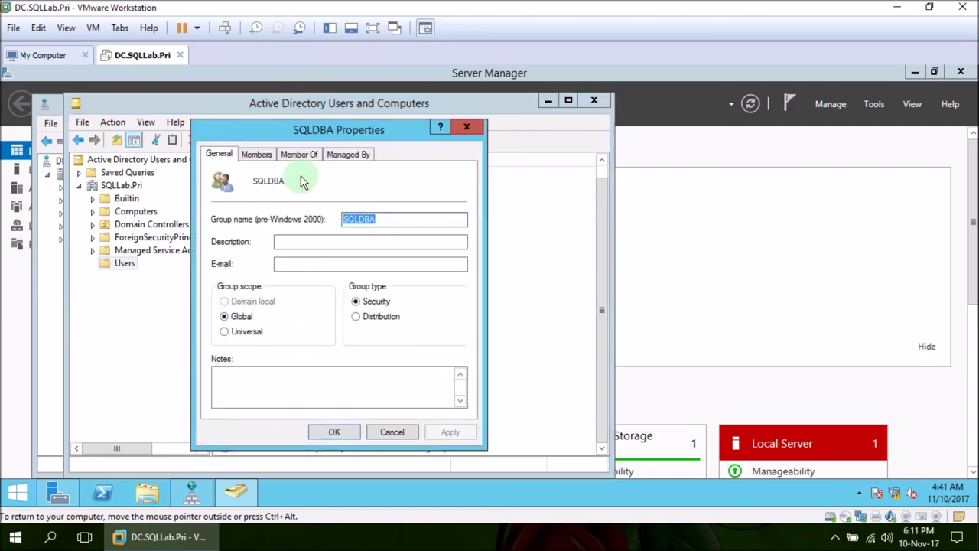
pyautogui.click(264, 157)
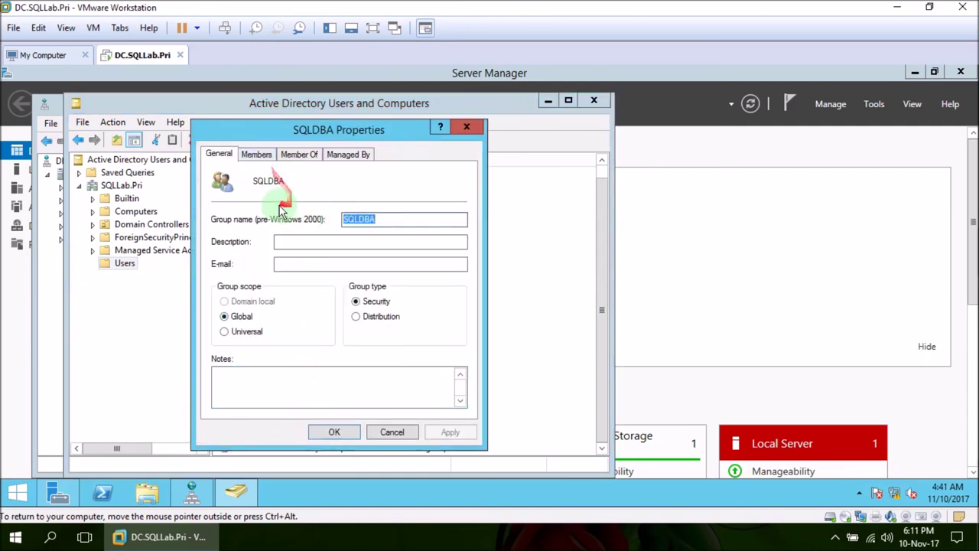
pyautogui.click(300, 155)
pyautogui.click(237, 328)
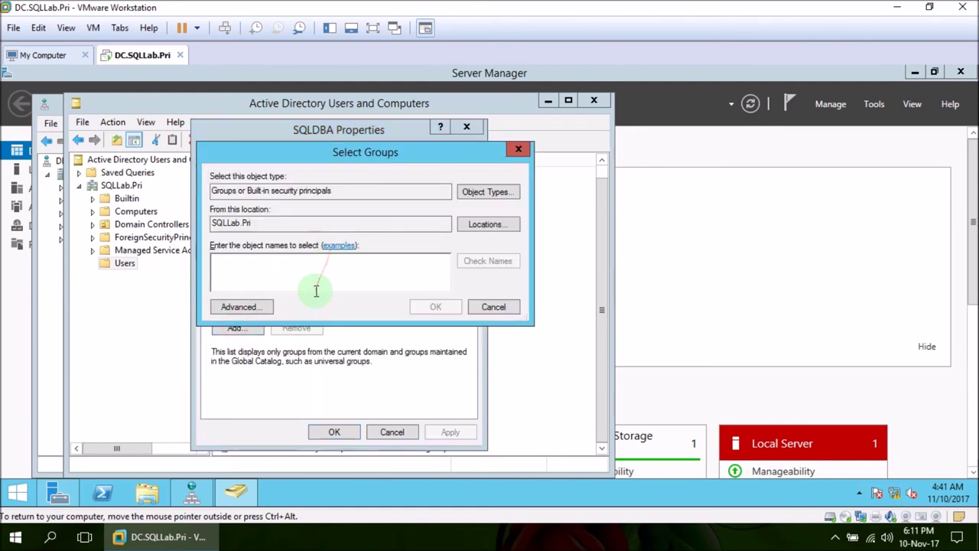
pyautogui.write('Admin')
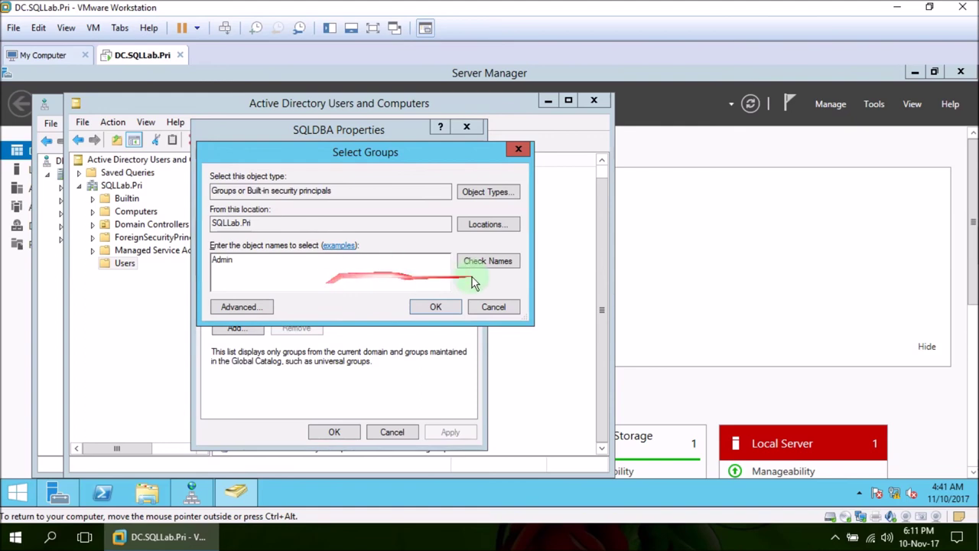
pyautogui.click(486, 262)
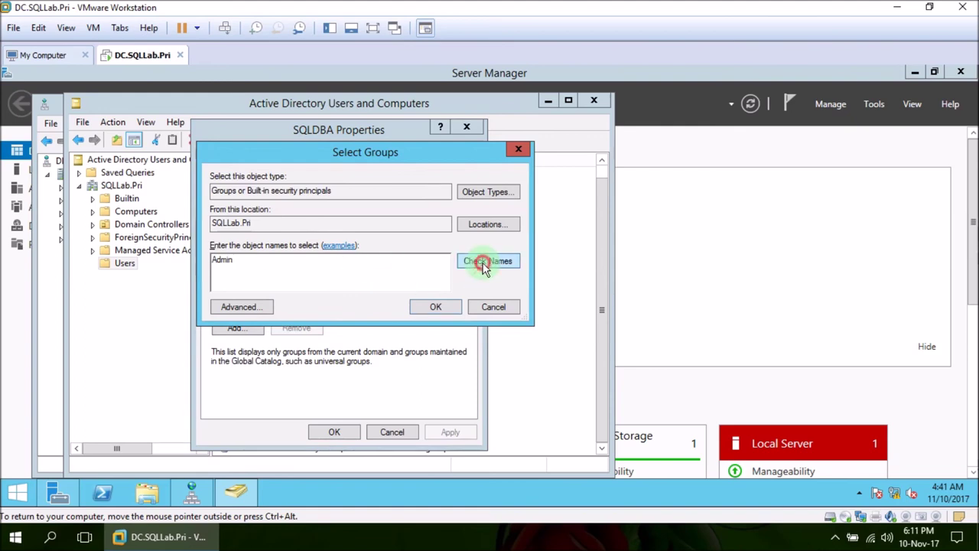
# - Search the domain's groups and pick Domain Admins, Enterprise Admins and Schema Admins
pyautogui.click(240, 306)
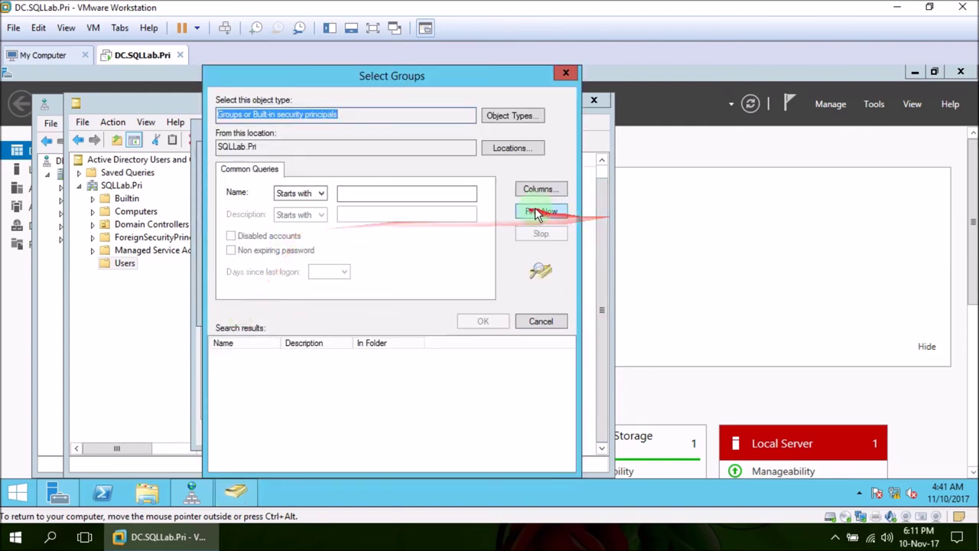
pyautogui.click(541, 211)
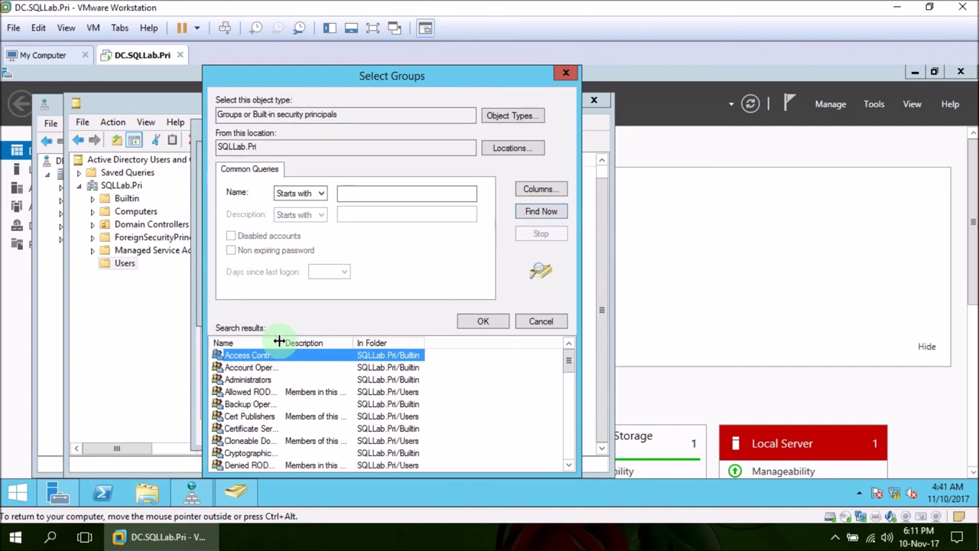
pyautogui.moveTo(282, 343); pyautogui.dragTo(341, 346)
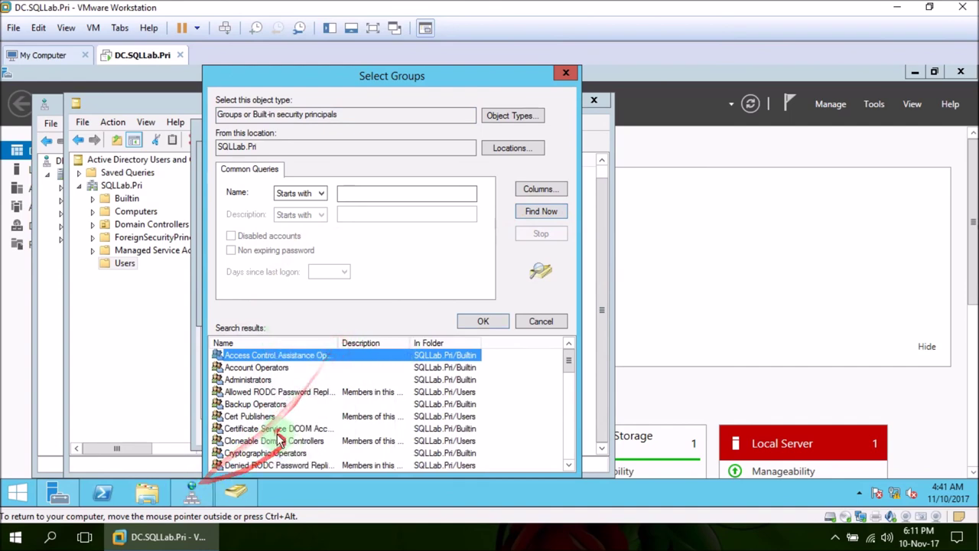
pyautogui.click(272, 428)
pyautogui.scroll(-2, 277, 430)
pyautogui.scroll(-2, 279, 428)
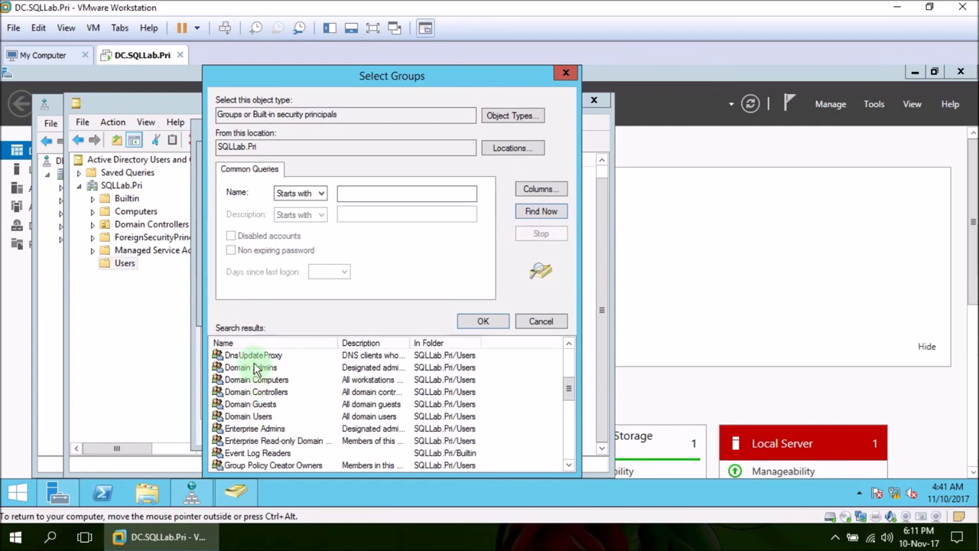
pyautogui.click(256, 367)
pyautogui.scroll(-2, 352, 430)
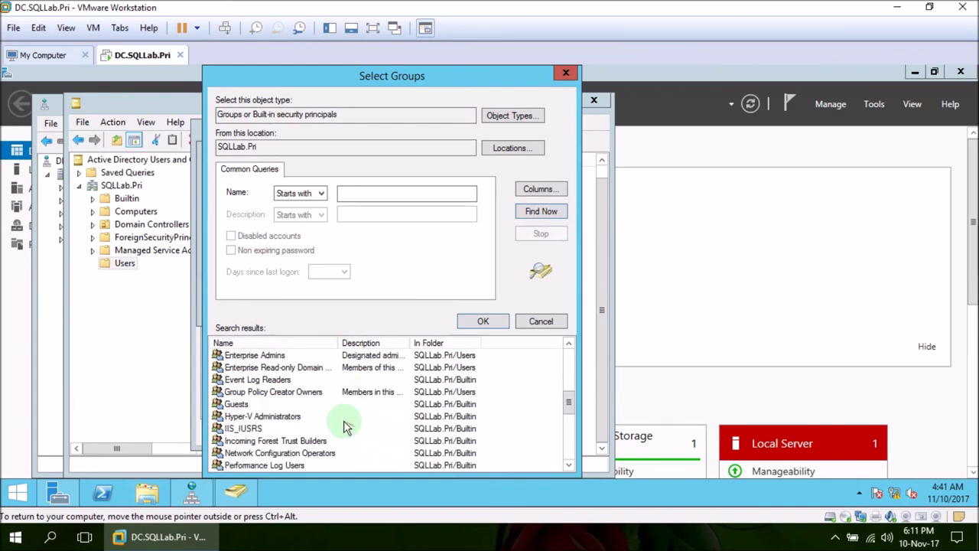
pyautogui.click(272, 357)
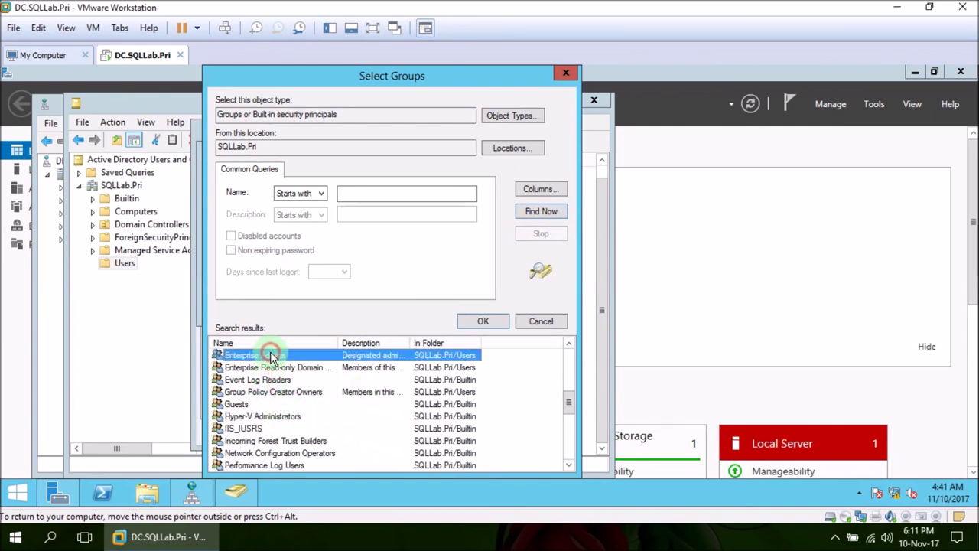
pyautogui.scroll(-6, 338, 367)
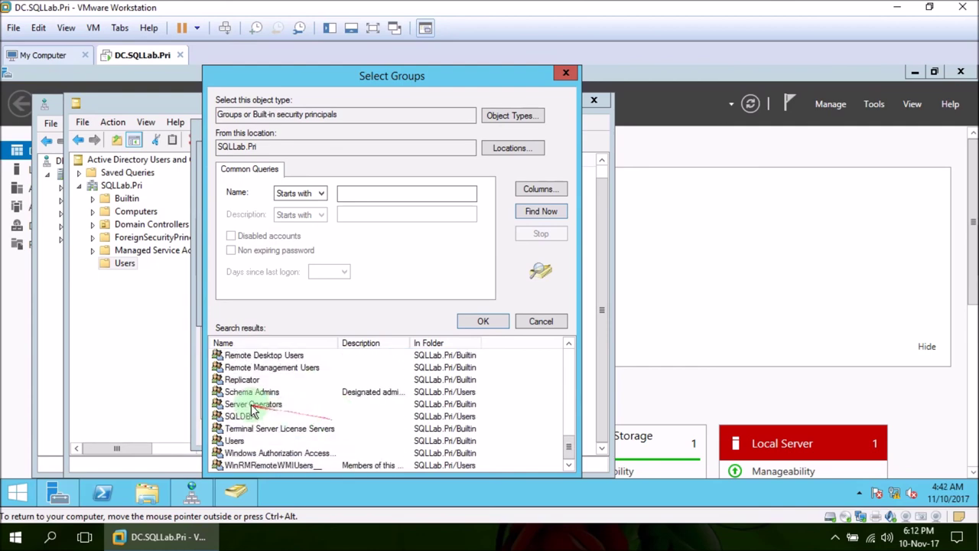
pyautogui.keyDown('ctrl'); pyautogui.click(253, 394); pyautogui.keyUp('ctrl')
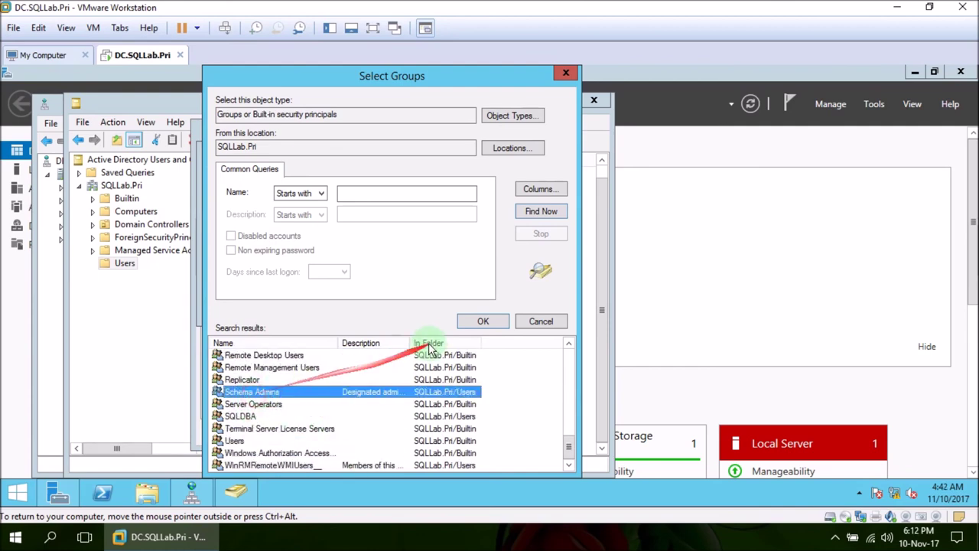
pyautogui.click(477, 321)
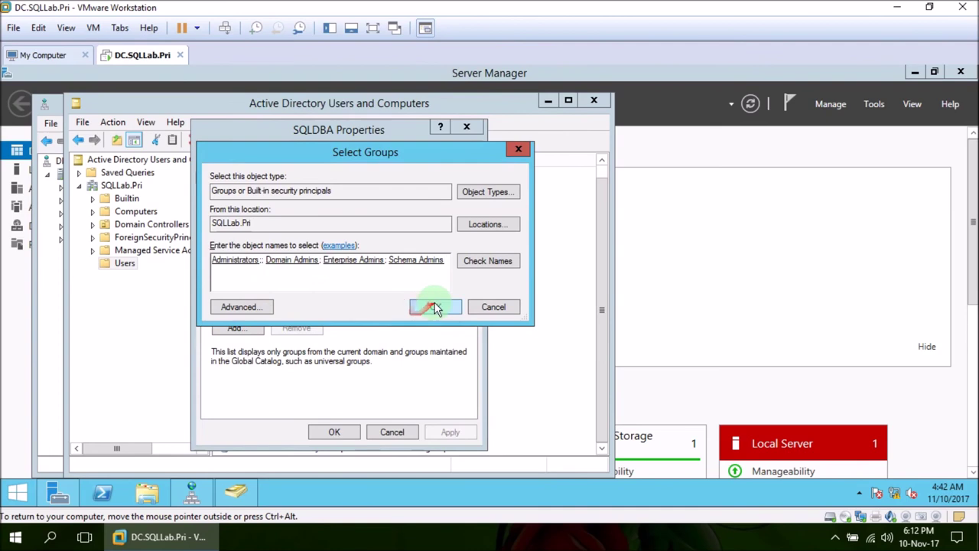
# - Remove Administrators and apply the three admin group memberships to SQLDBA
pyautogui.click(263, 260)
pyautogui.press('BackSpace')
pyautogui.press('BackSpace')
pyautogui.press('BackSpace')
pyautogui.press('BackSpace')
pyautogui.press('BackSpace')
pyautogui.press('BackSpace')
pyautogui.press('BackSpace')
pyautogui.press('BackSpace')
pyautogui.press('BackSpace')
pyautogui.press('BackSpace')
pyautogui.press('BackSpace')
pyautogui.press('BackSpace')
pyautogui.press('BackSpace')
pyautogui.press('BackSpace')
pyautogui.press('BackSpace')
pyautogui.press('BackSpace')
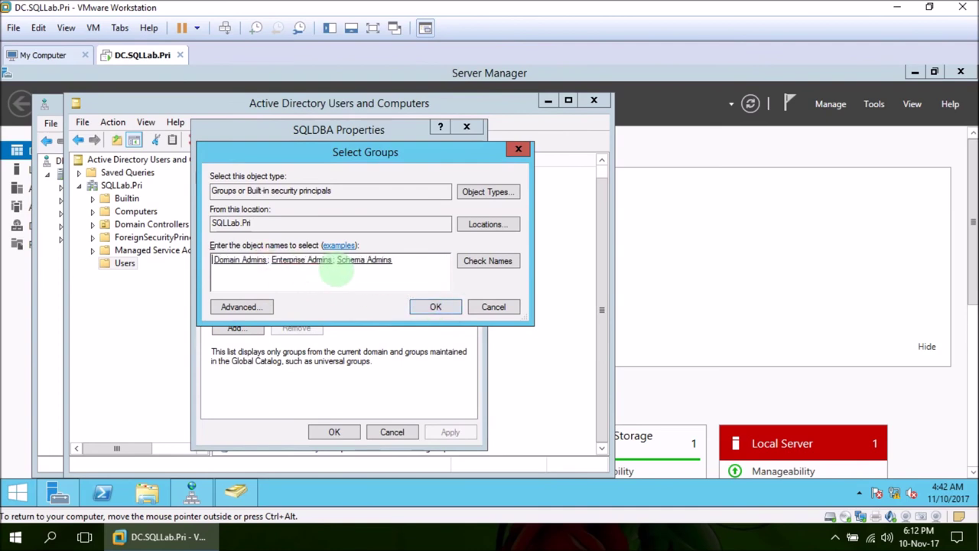
pyautogui.click(433, 306)
pyautogui.click(450, 433)
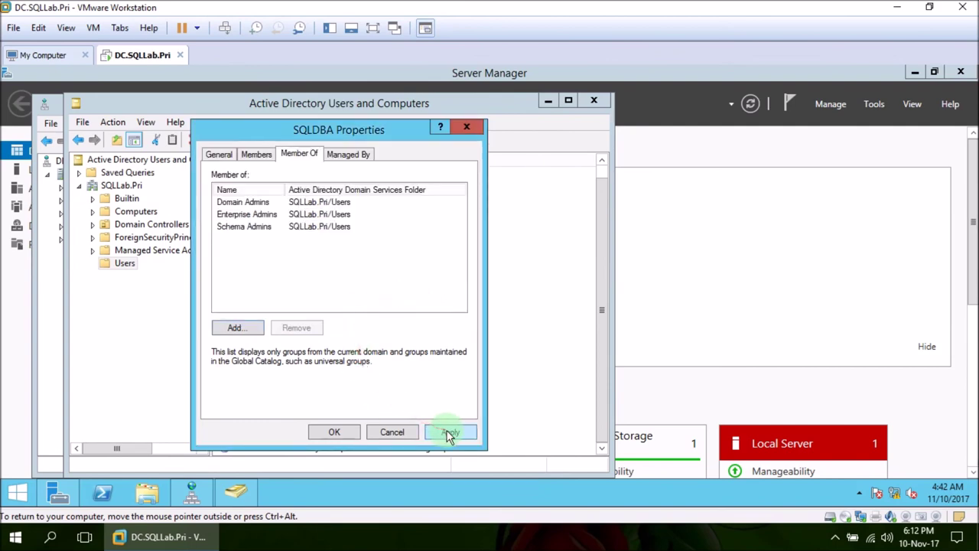
pyautogui.click(331, 432)
pyautogui.click(567, 269)
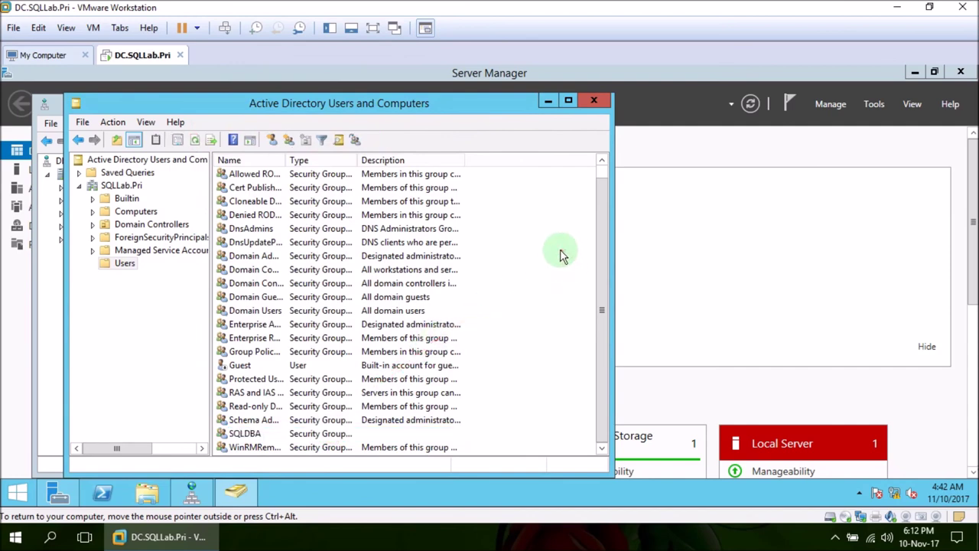
# - Start a new user in Users and fill in the user's first, last and logon names
pyautogui.rightClick(126, 262)
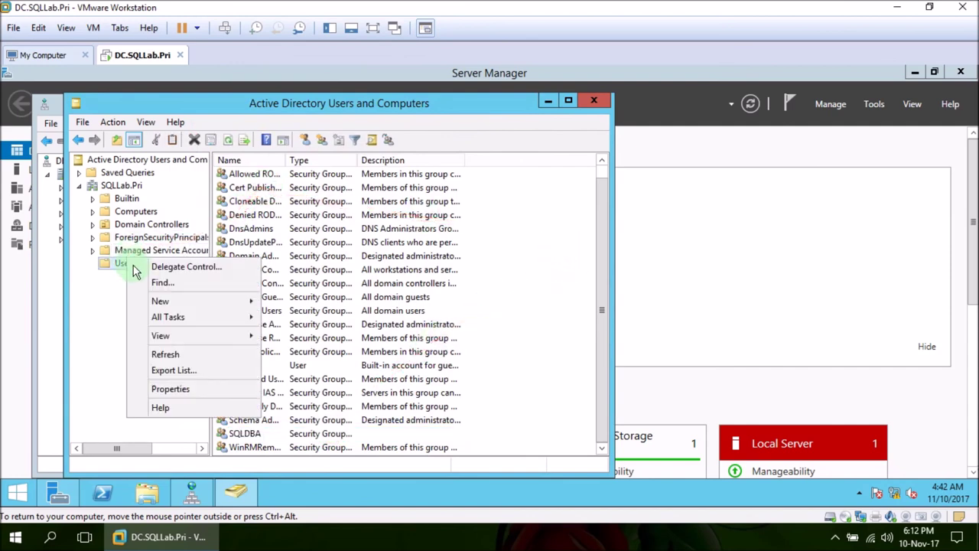
pyautogui.click(201, 300)
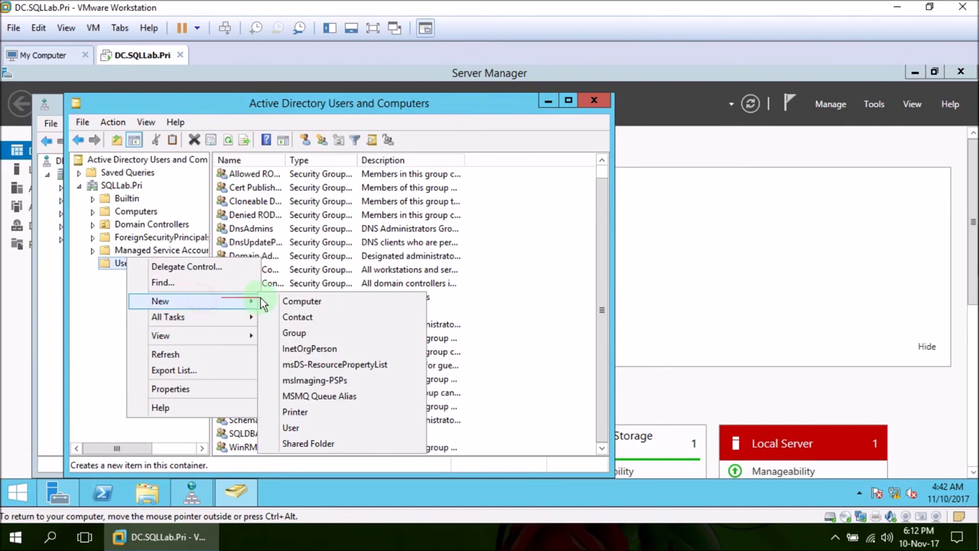
pyautogui.click(306, 428)
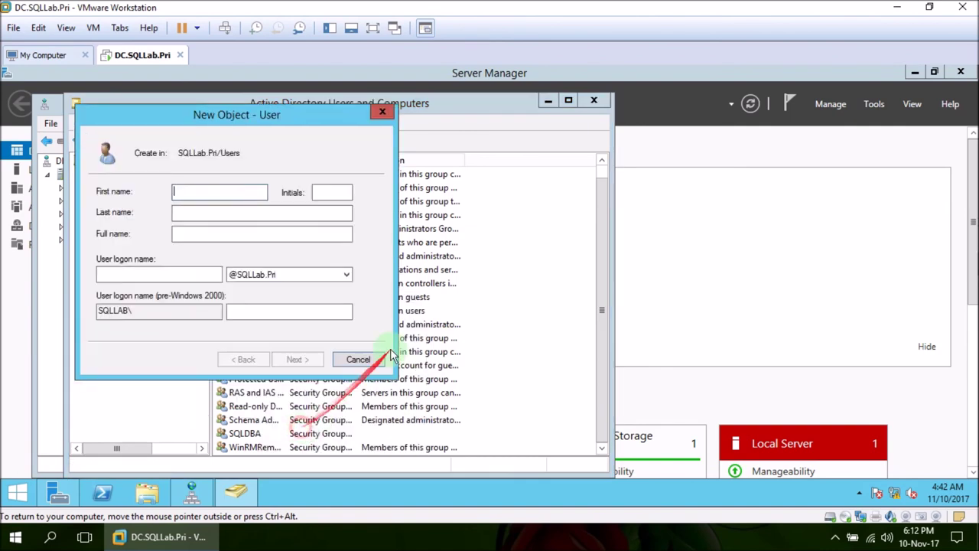
pyautogui.click(188, 238)
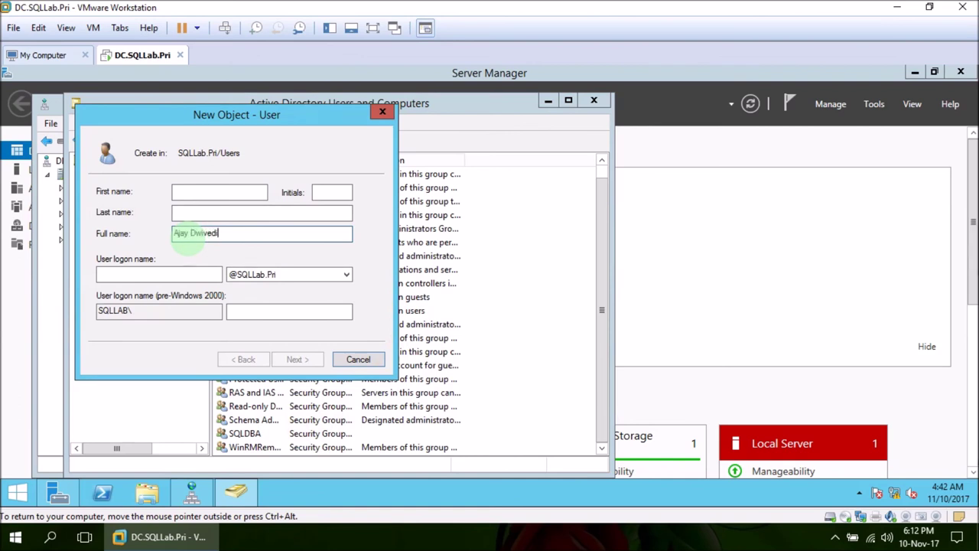
pyautogui.click(217, 194)
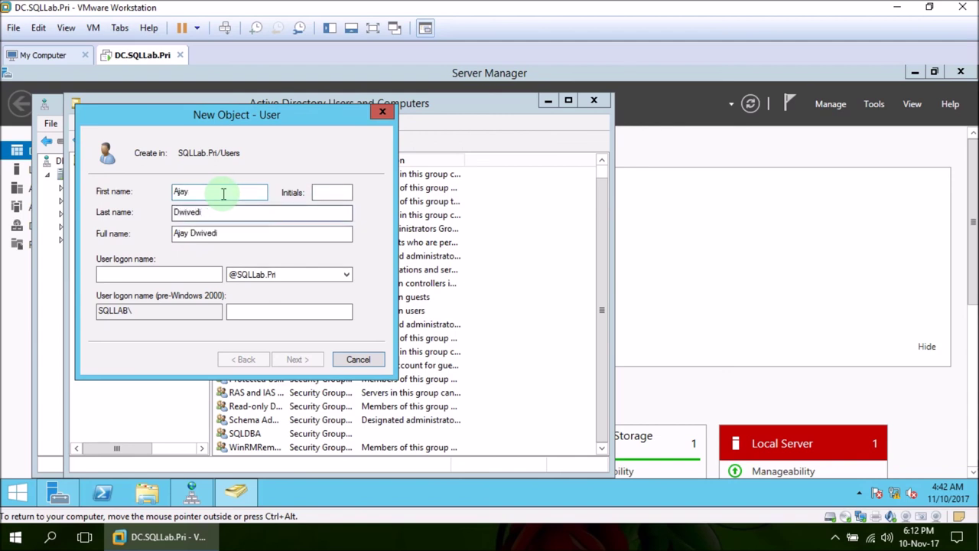
pyautogui.click(180, 271)
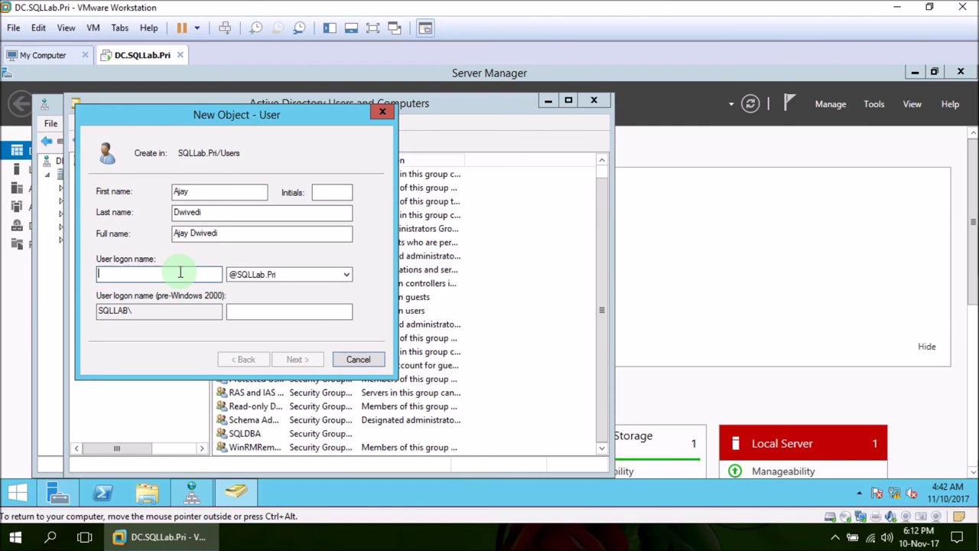
pyautogui.write('Ajay')
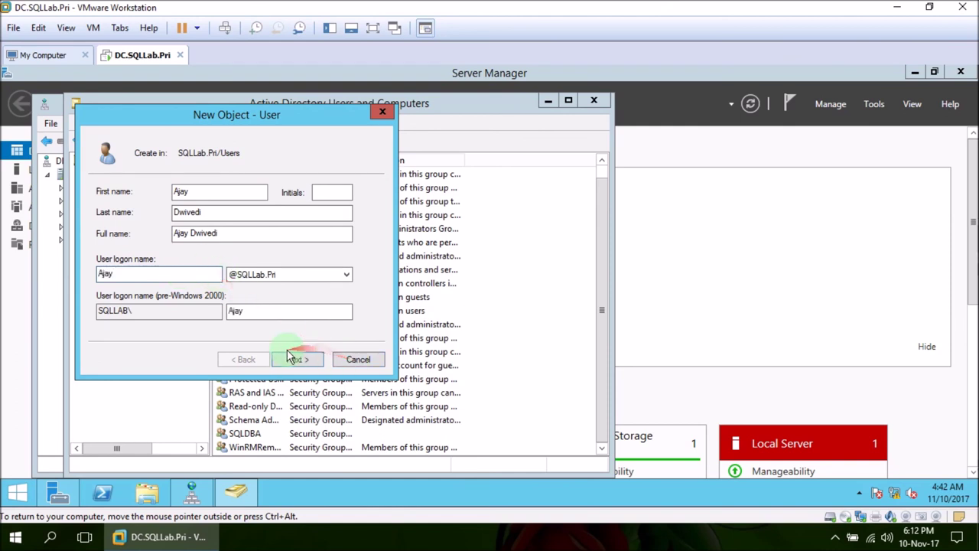
# - Set the password, untick change-at-next-logon, tick Password never expires, and finish creating the user
pyautogui.click(295, 359)
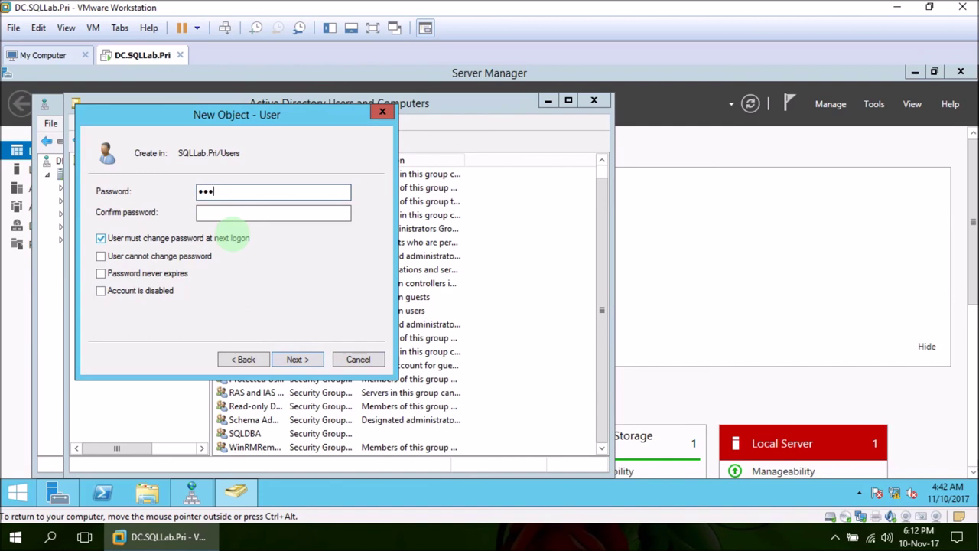
pyautogui.press('Tab')
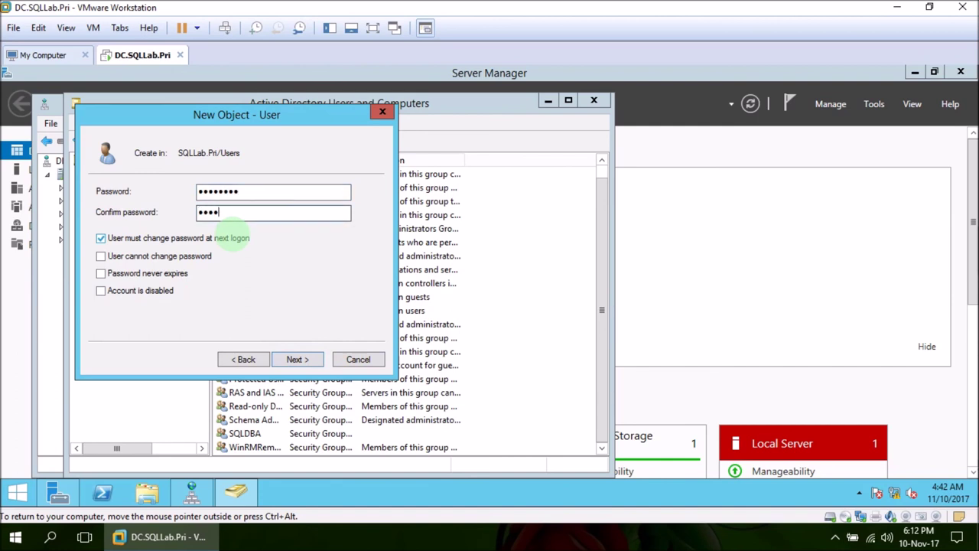
pyautogui.click(162, 238)
pyautogui.click(162, 275)
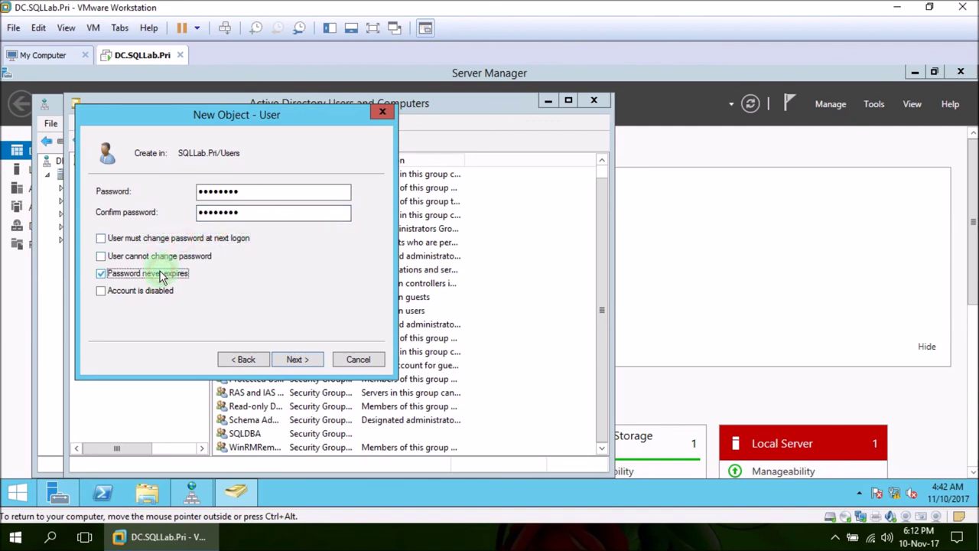
pyautogui.click(298, 360)
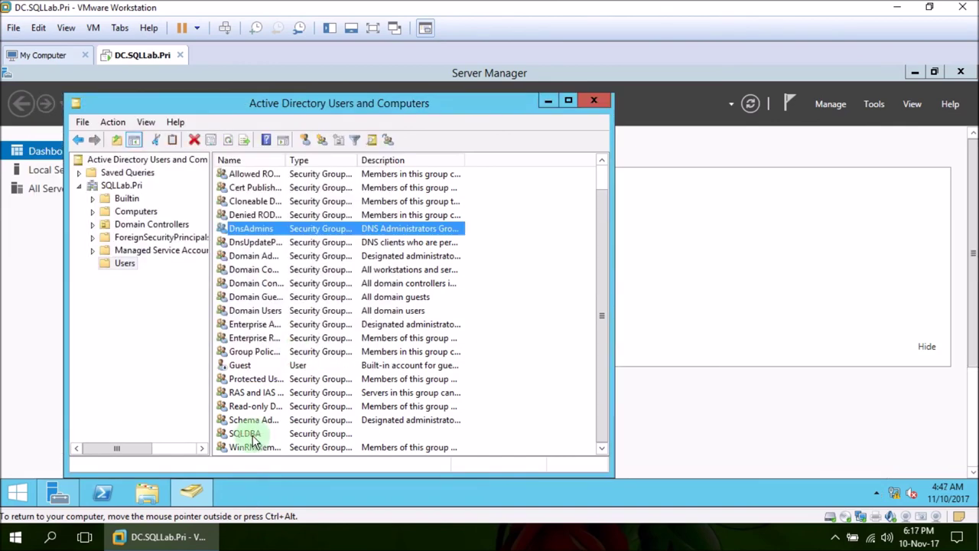
pyautogui.scroll(1, 291, 345)
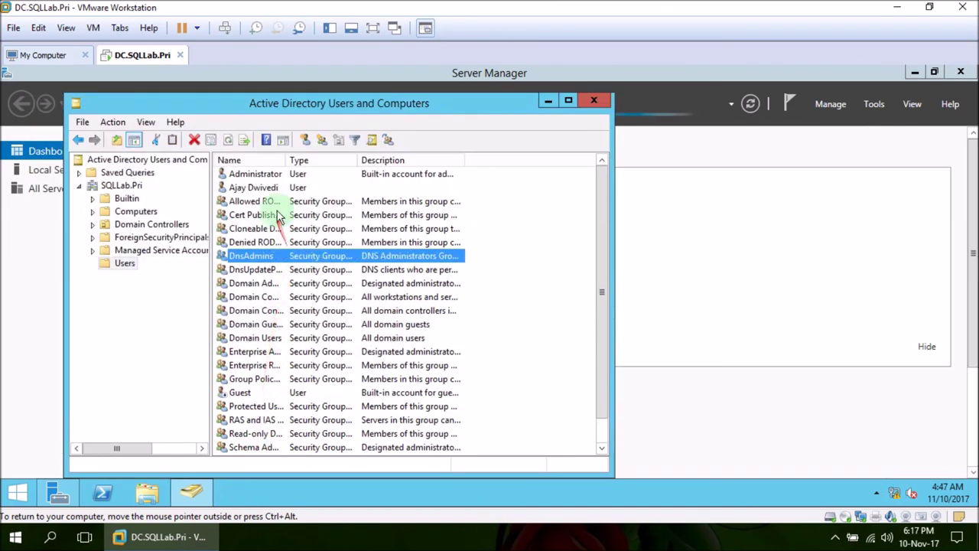
pyautogui.click(273, 188)
# - Add the new user to the SQLDBA group on its Member Of tab and save
pyautogui.doubleClick(274, 187)
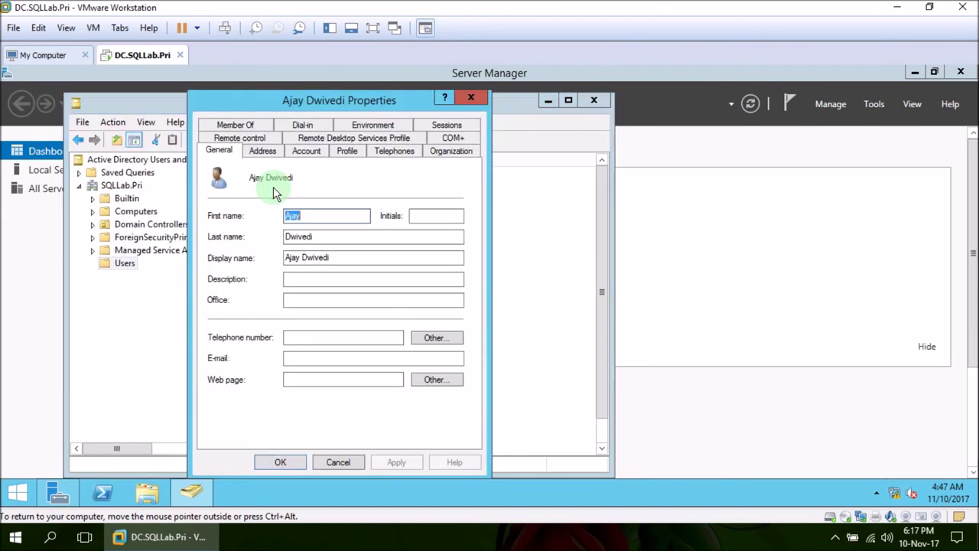
pyautogui.click(253, 125)
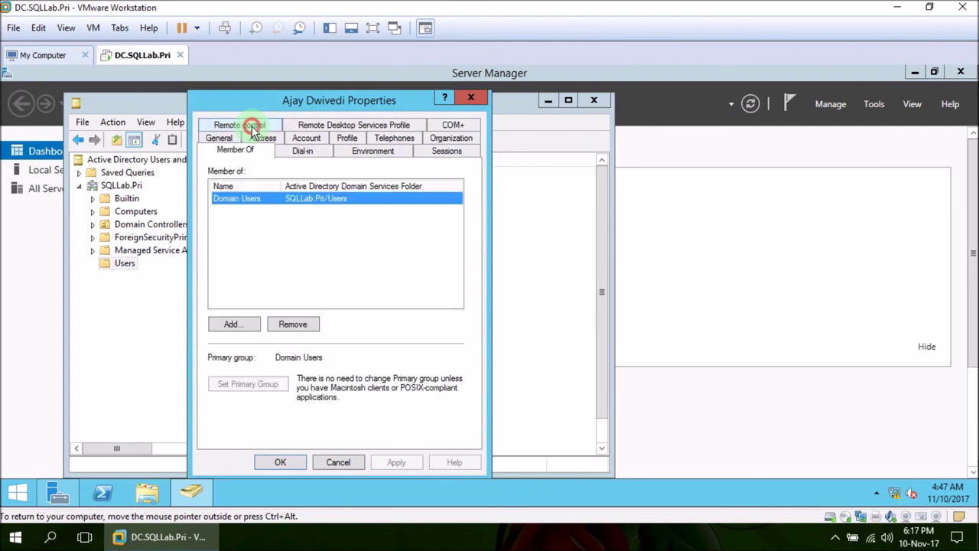
pyautogui.click(243, 324)
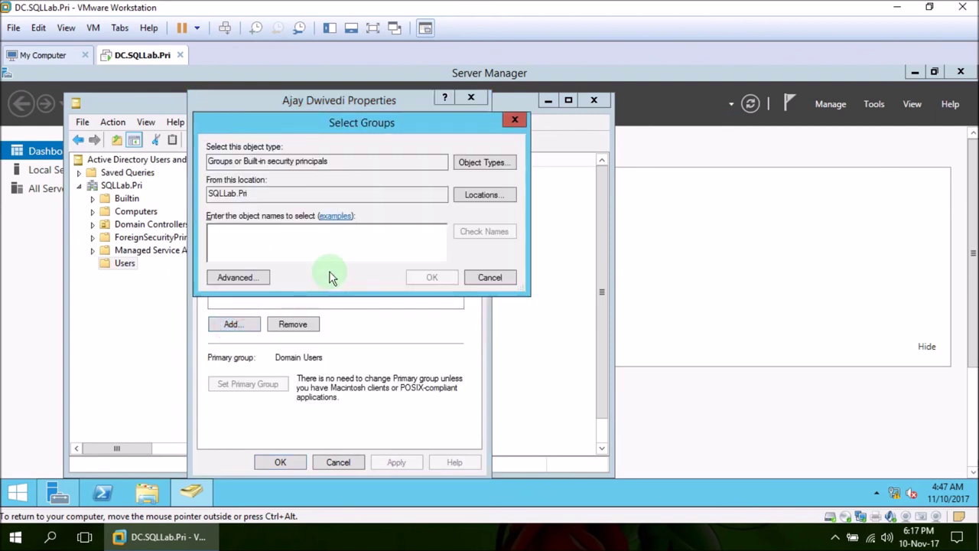
pyautogui.write('SQLDBA')
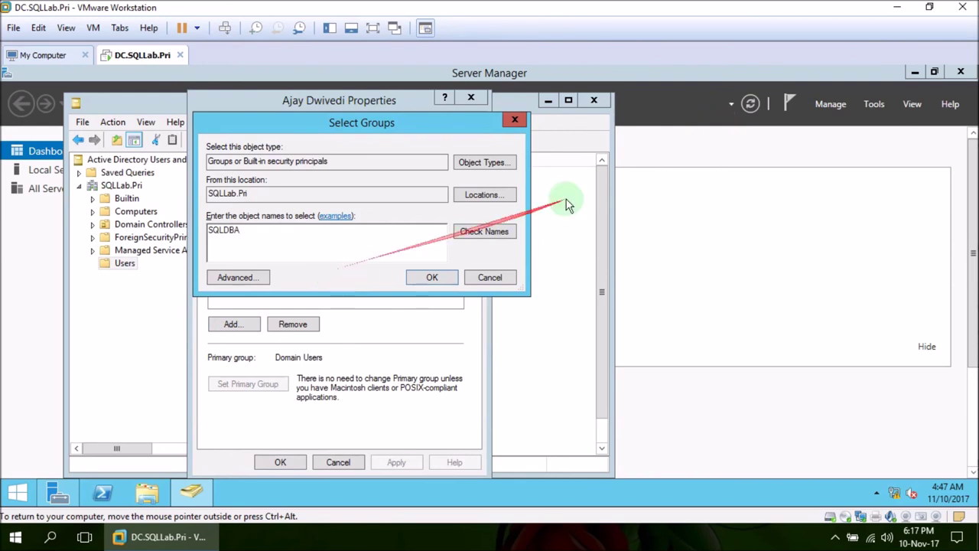
pyautogui.click(478, 231)
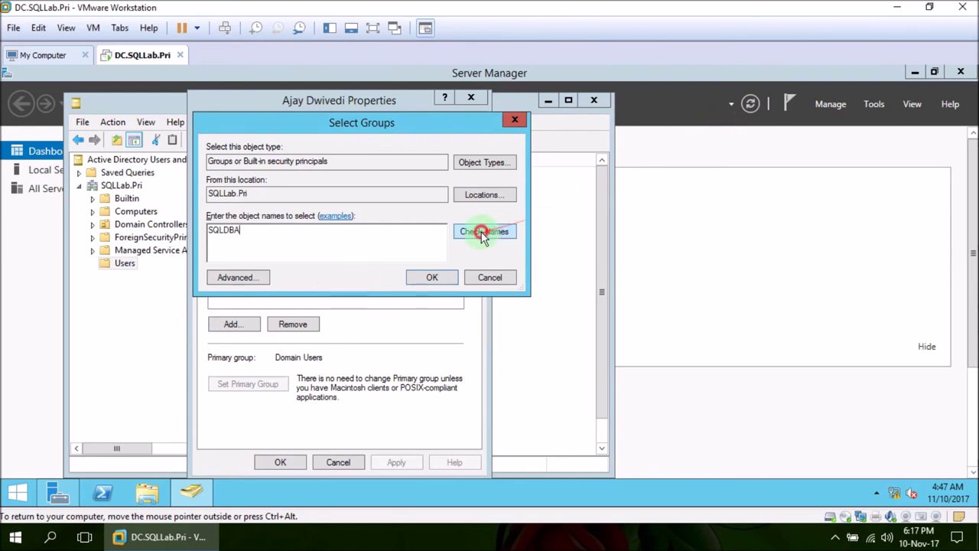
pyautogui.click(432, 278)
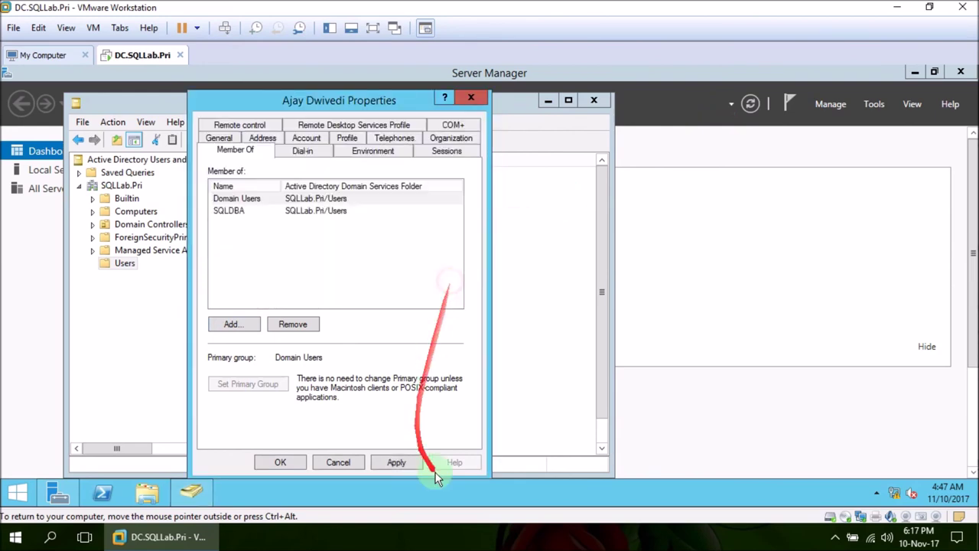
pyautogui.click(396, 462)
pyautogui.click(270, 462)
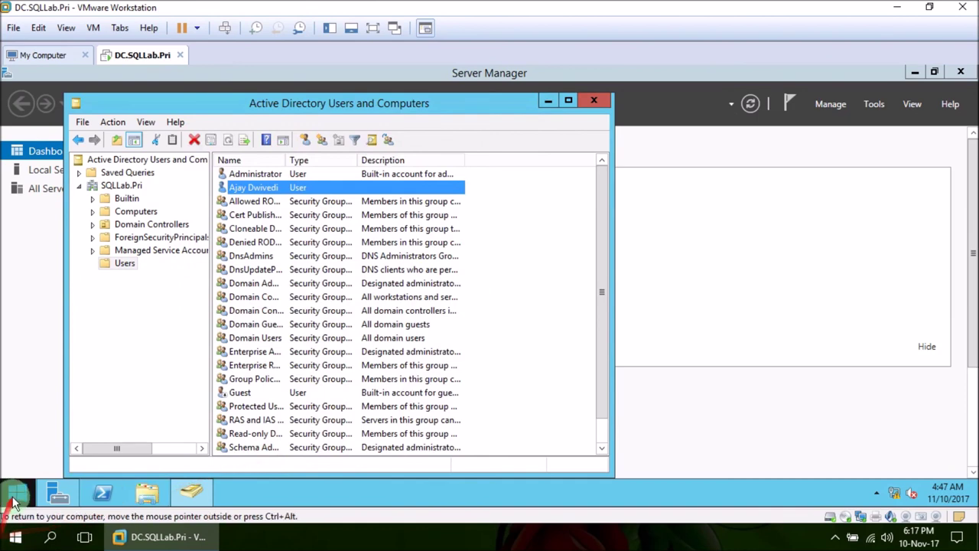
pyautogui.click(15, 491)
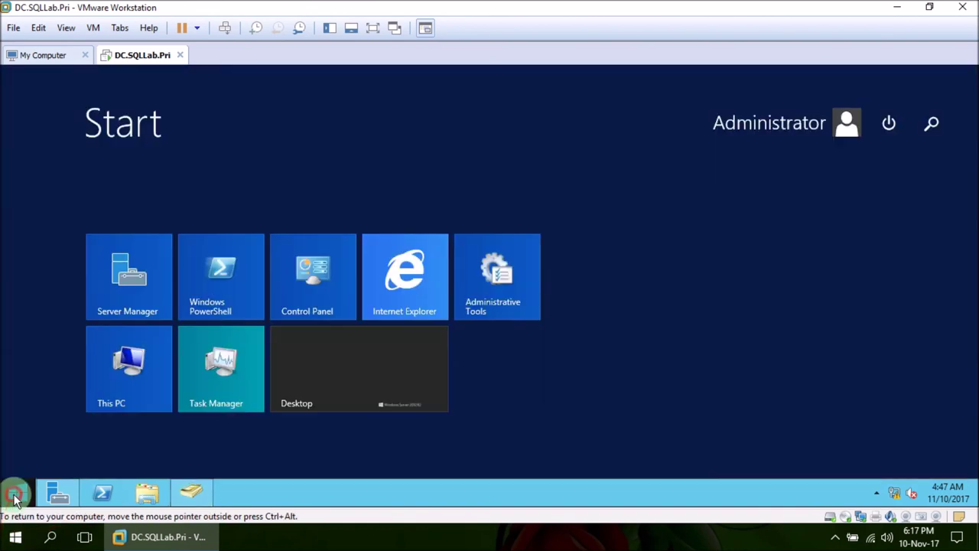
# - Sign the Administrator out of the server by running logoff from the Run box
pyautogui.click(888, 125)
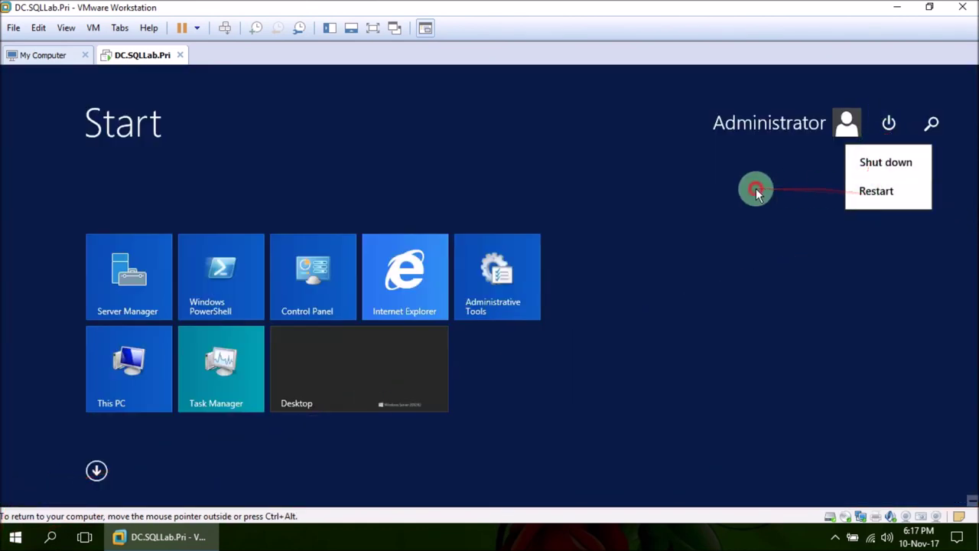
pyautogui.click(647, 202)
pyautogui.press('Escape')
pyautogui.press('super+r')
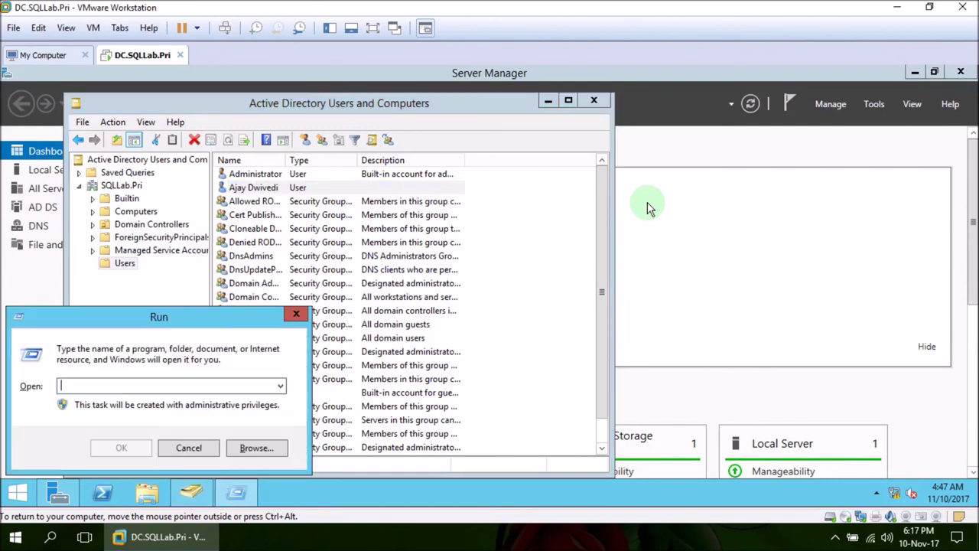
pyautogui.write('lo')
pyautogui.press('Return')
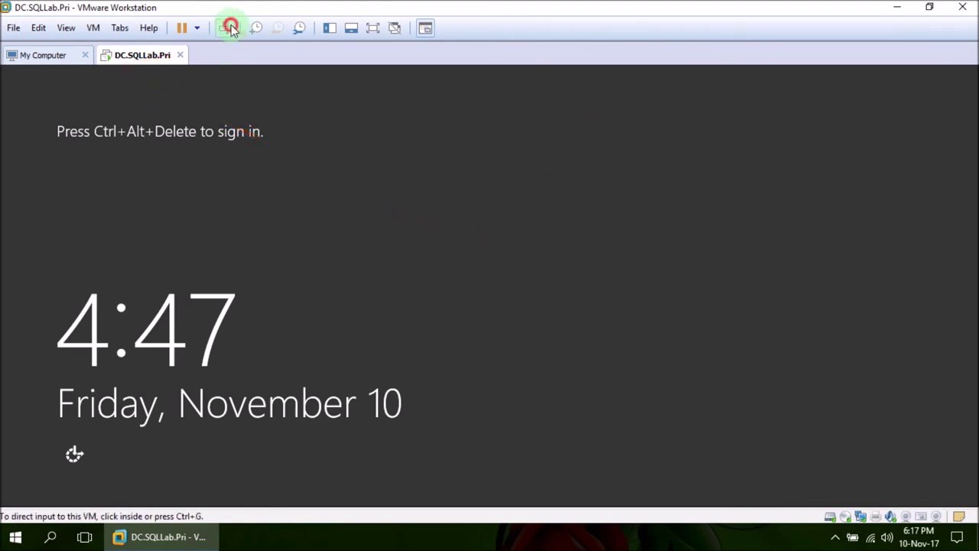
# - Sign in as another user with the new SQLLAB domain user's name and password
pyautogui.click(585, 217)
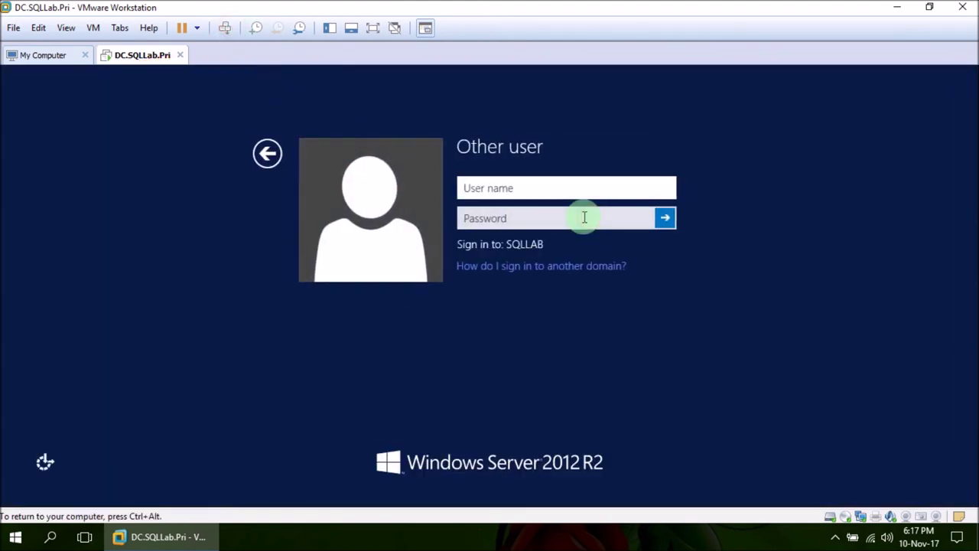
pyautogui.write('Ajay')
pyautogui.press('Tab')
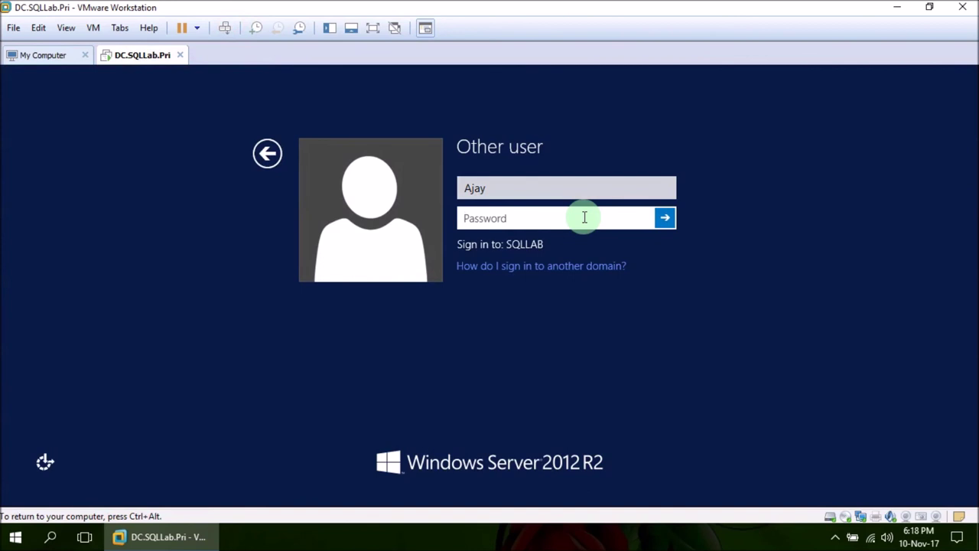
pyautogui.write('••••••••')
pyautogui.press('Return')
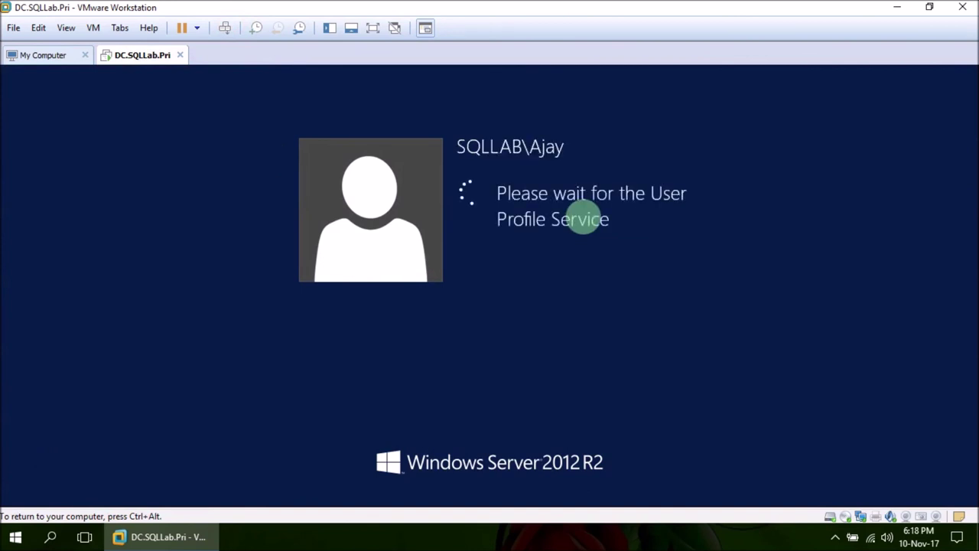